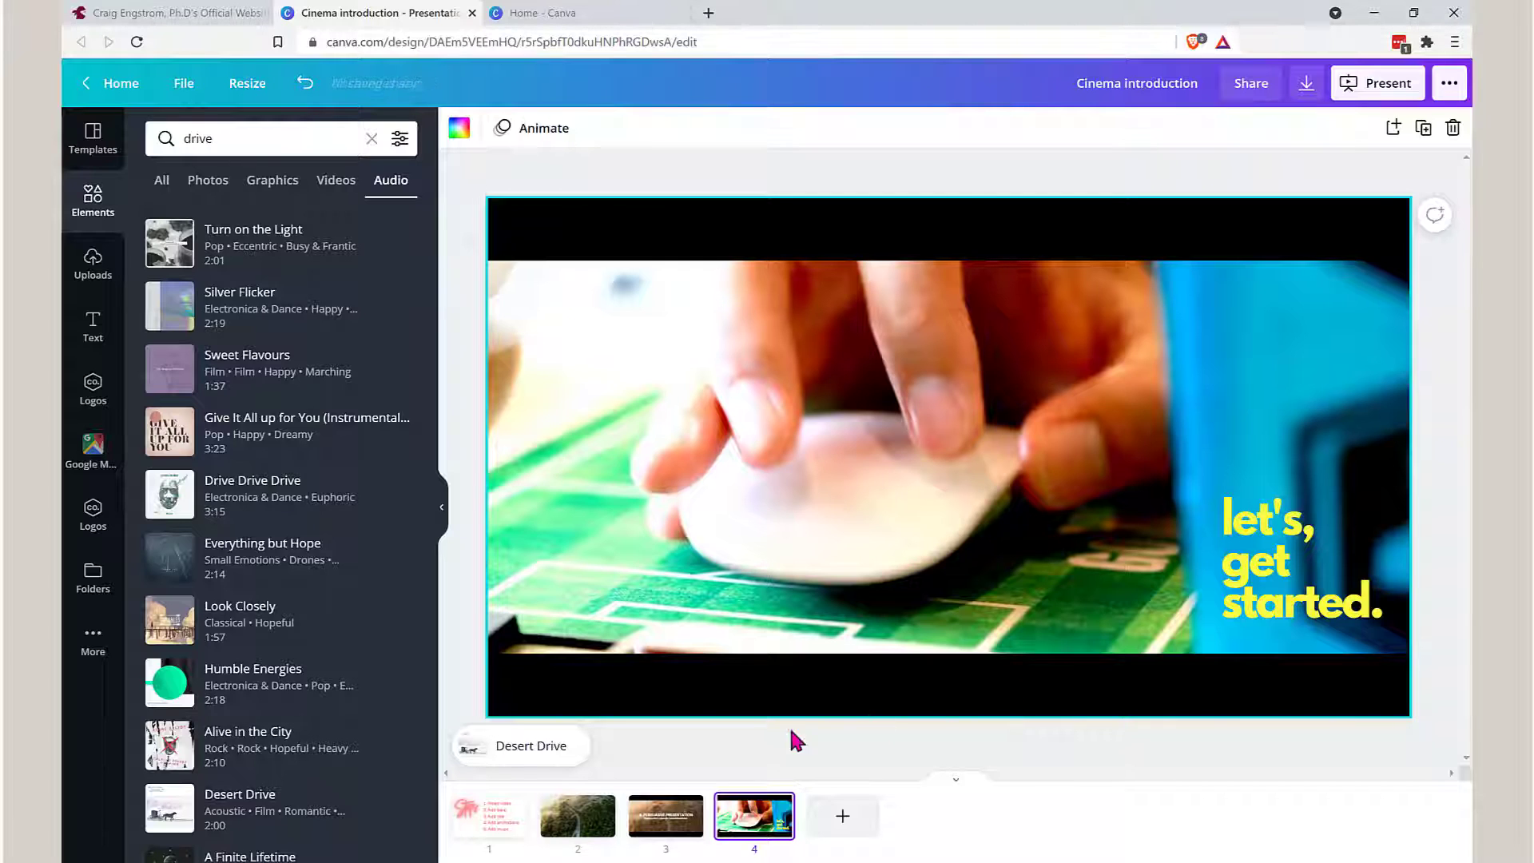
Step: Create a new blank 1920 × 1080 px presentation from the Canva home page
left_click(510, 807)
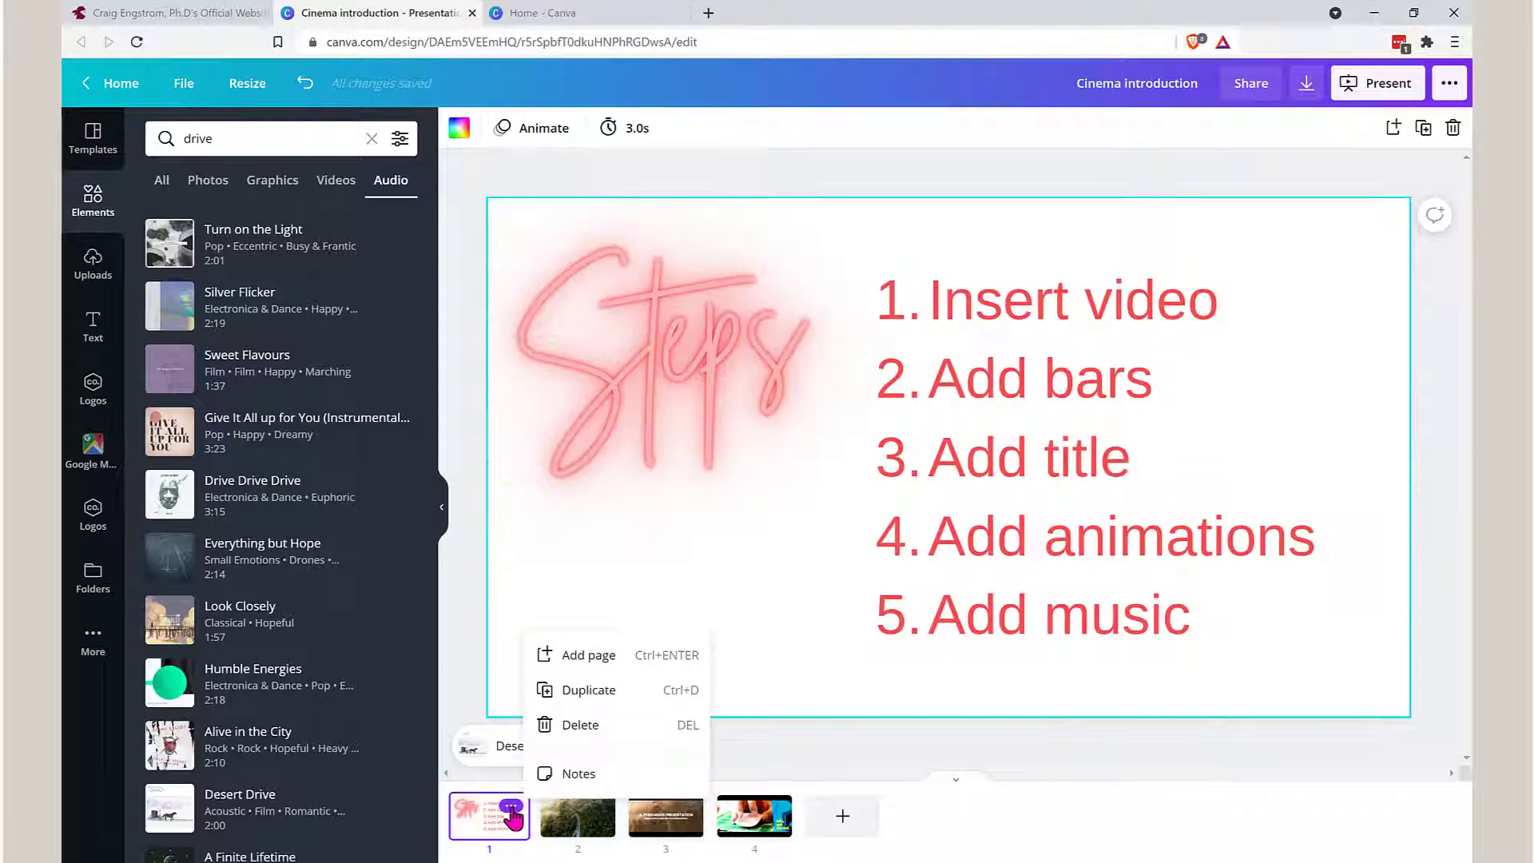
left_click(569, 15)
mouse_move(429, 438)
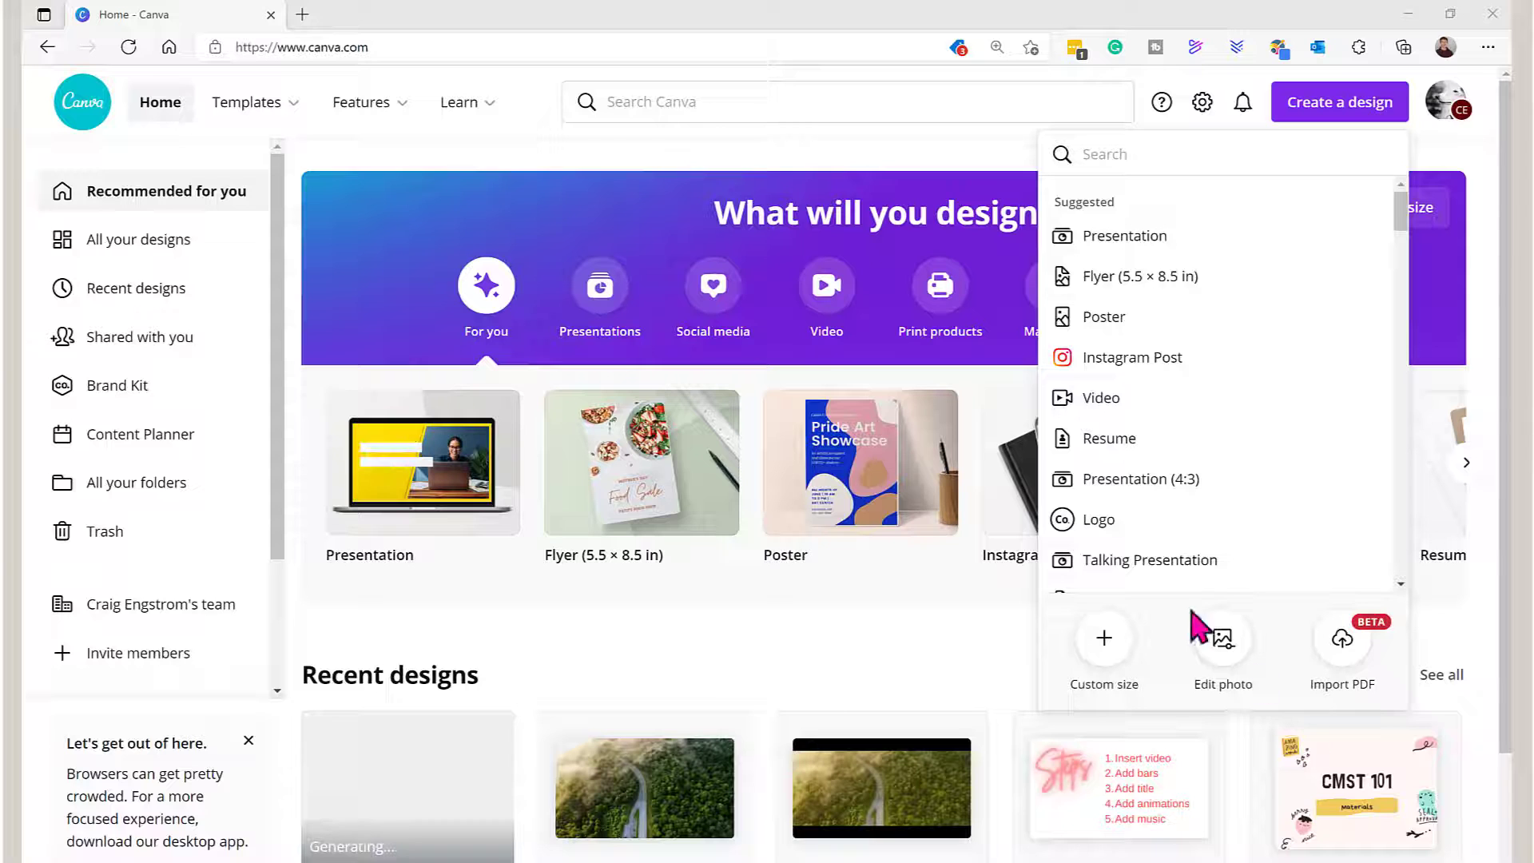
left_click(1102, 397)
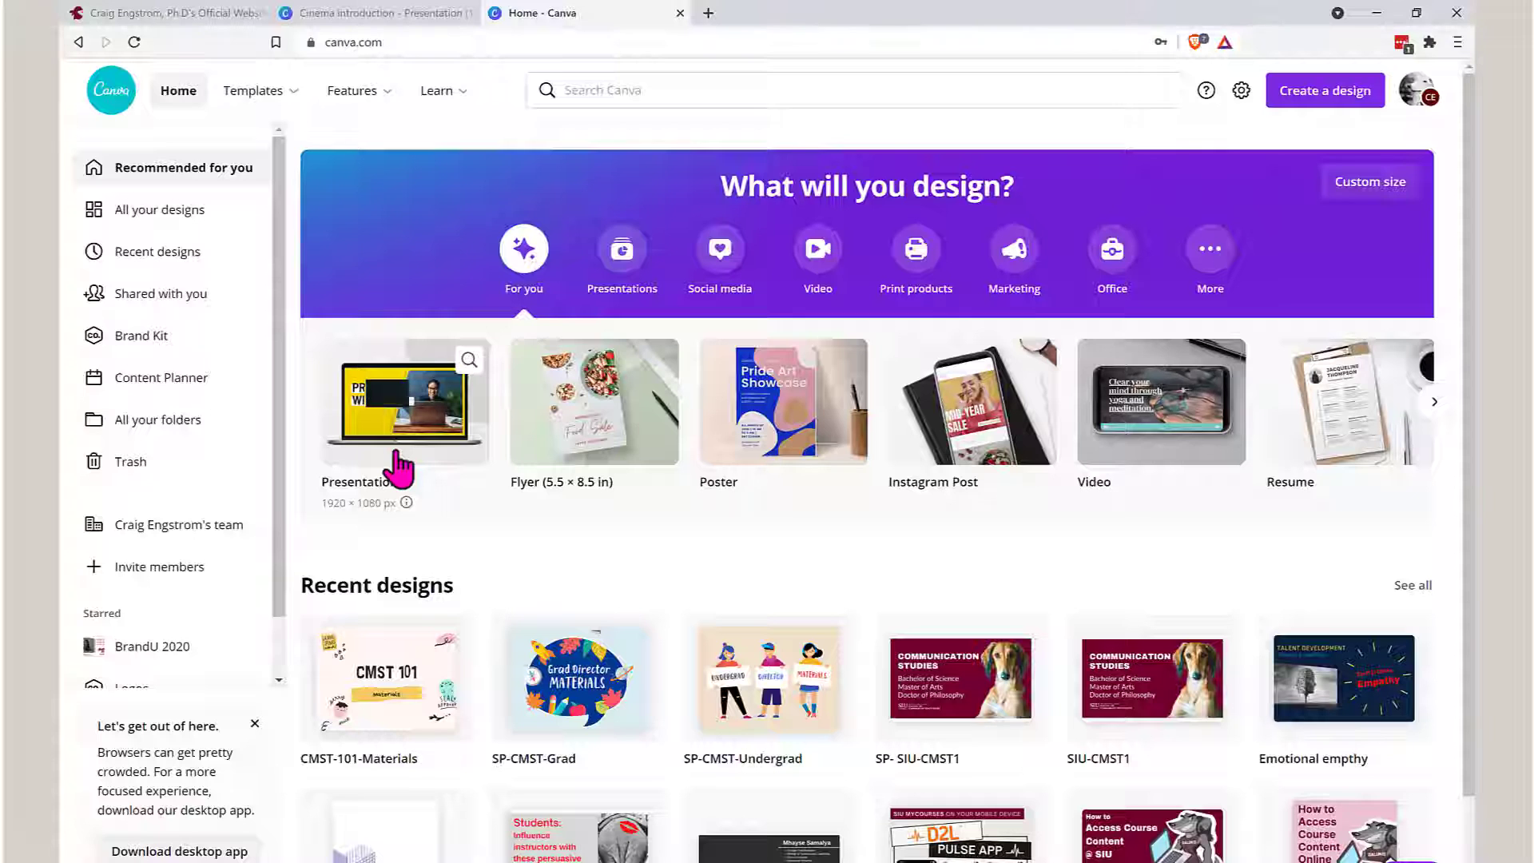
left_click(400, 464)
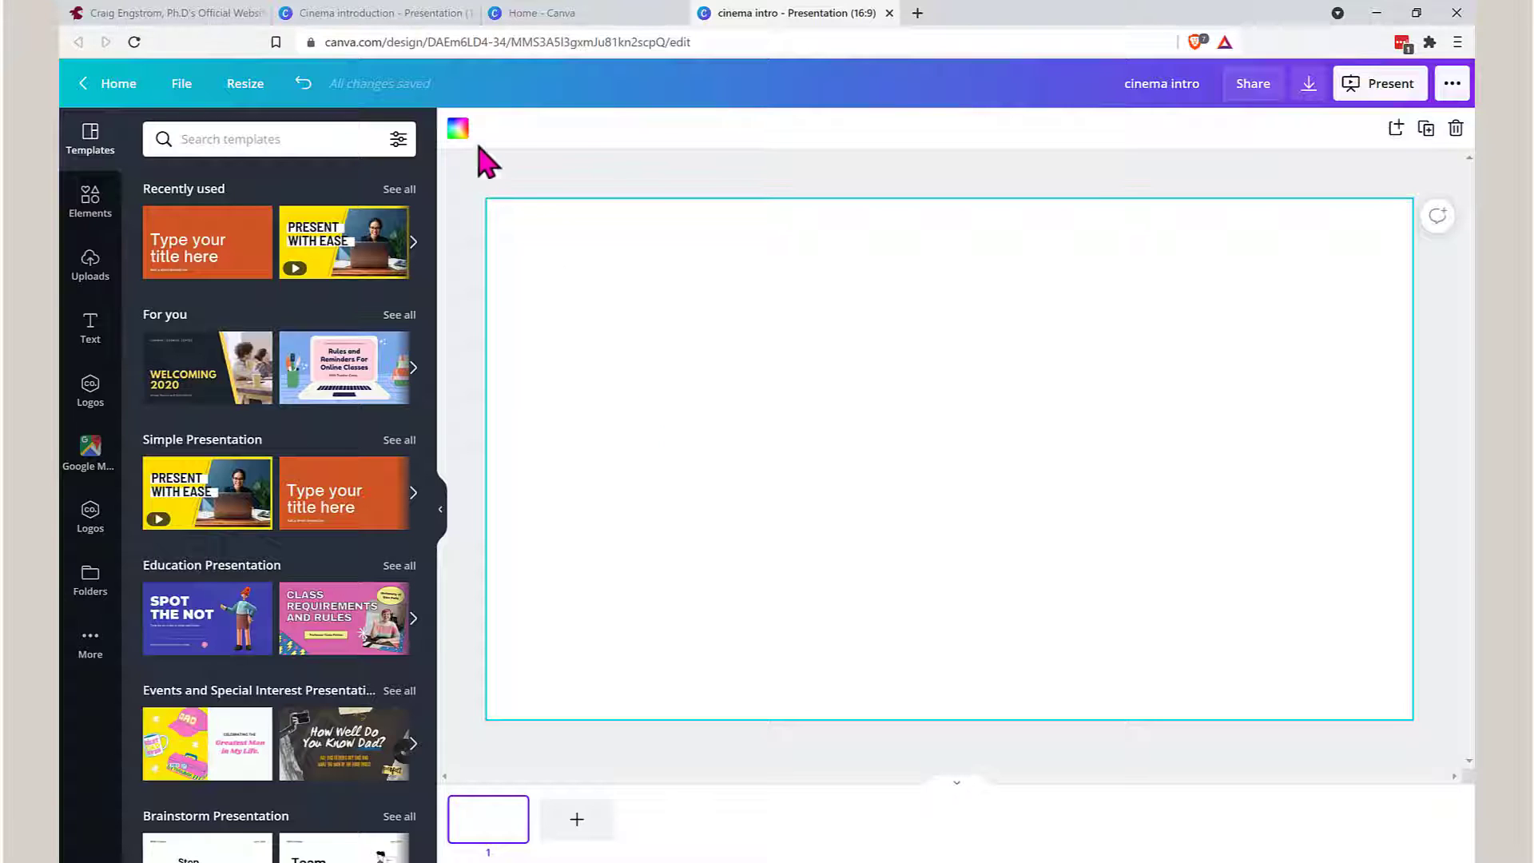
Step: Fill the blank page of the cinema intro presentation with the recently used 53-second aerial forest road video
left_click_drag(419, 22, 601, 14)
left_click(661, 455)
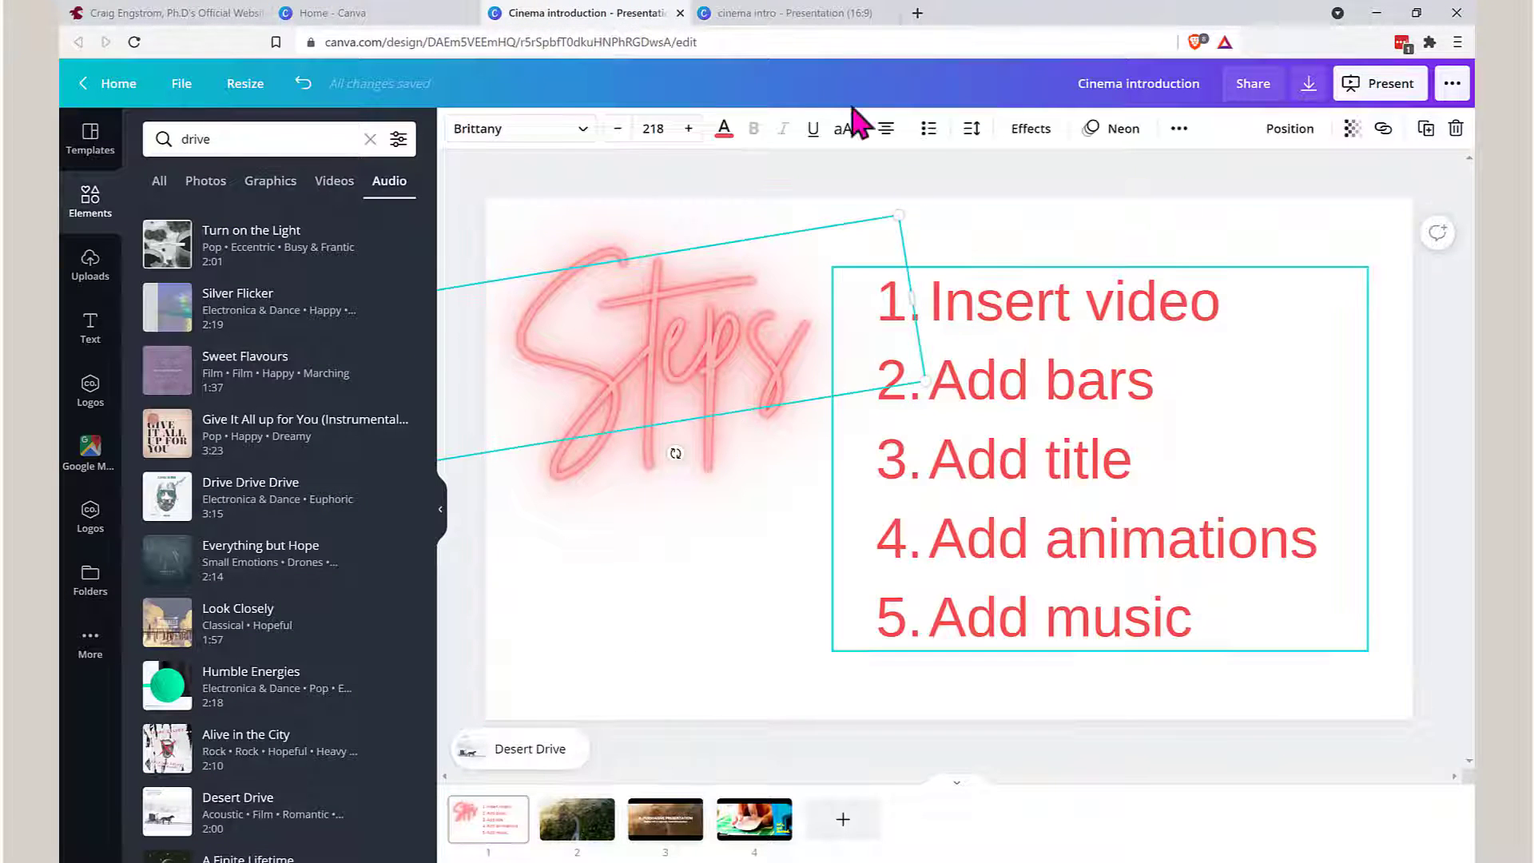
left_click(800, 12)
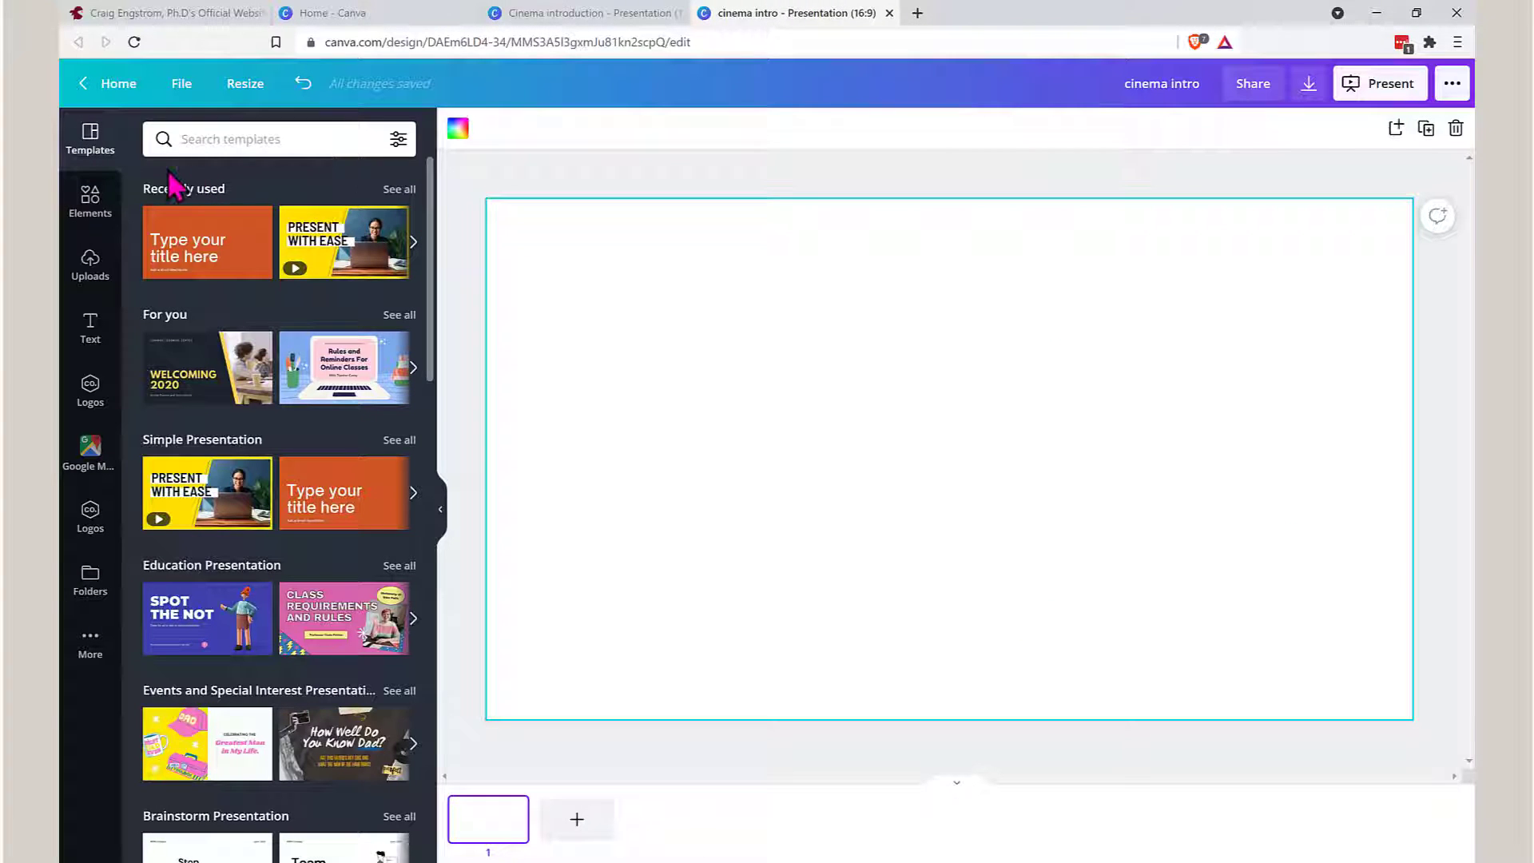
left_click(106, 200)
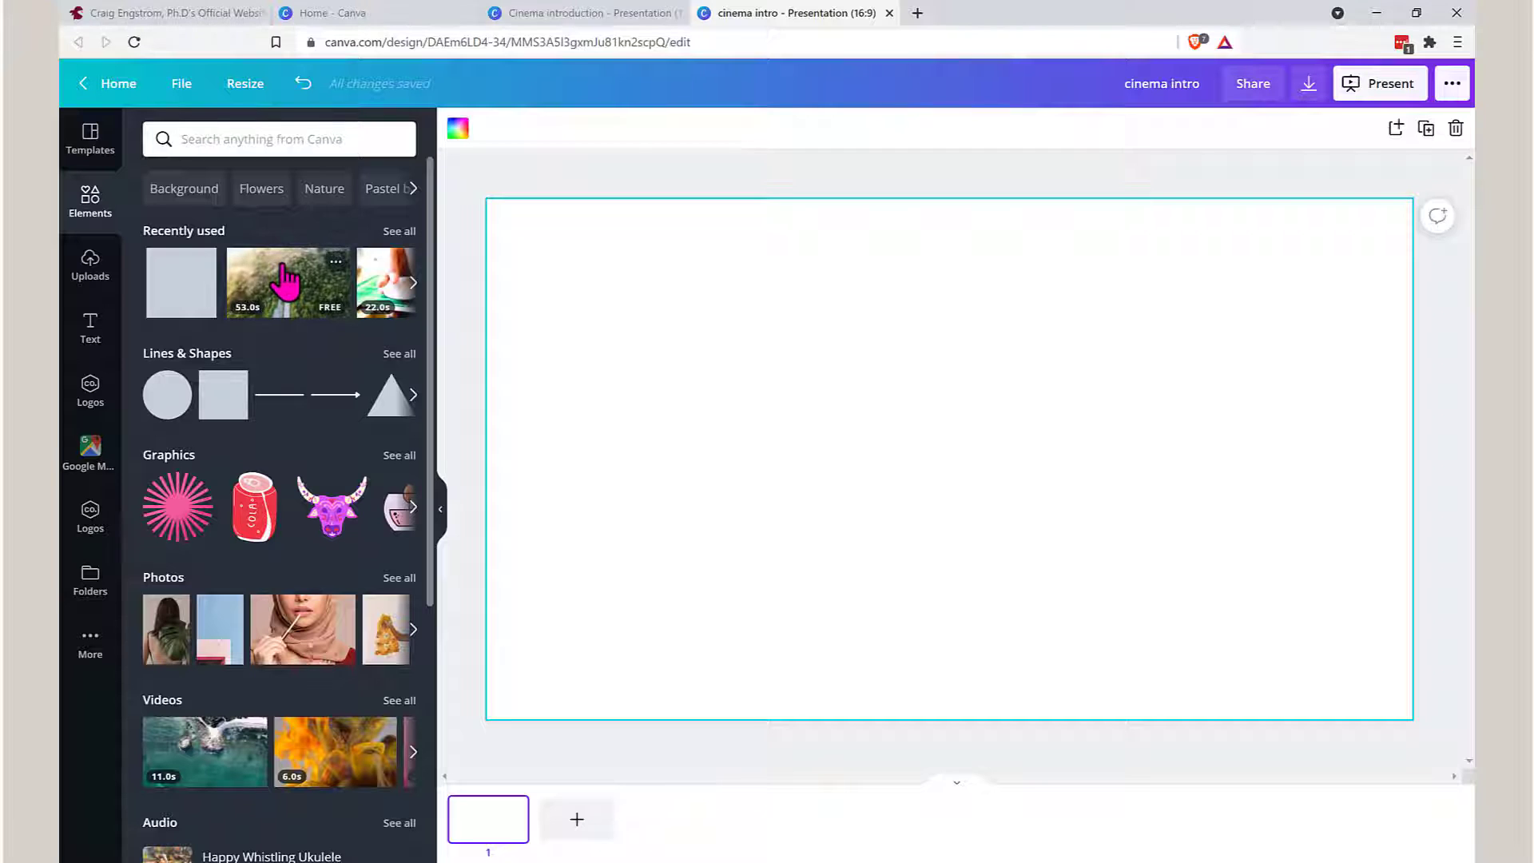
left_click_drag(291, 288, 535, 288)
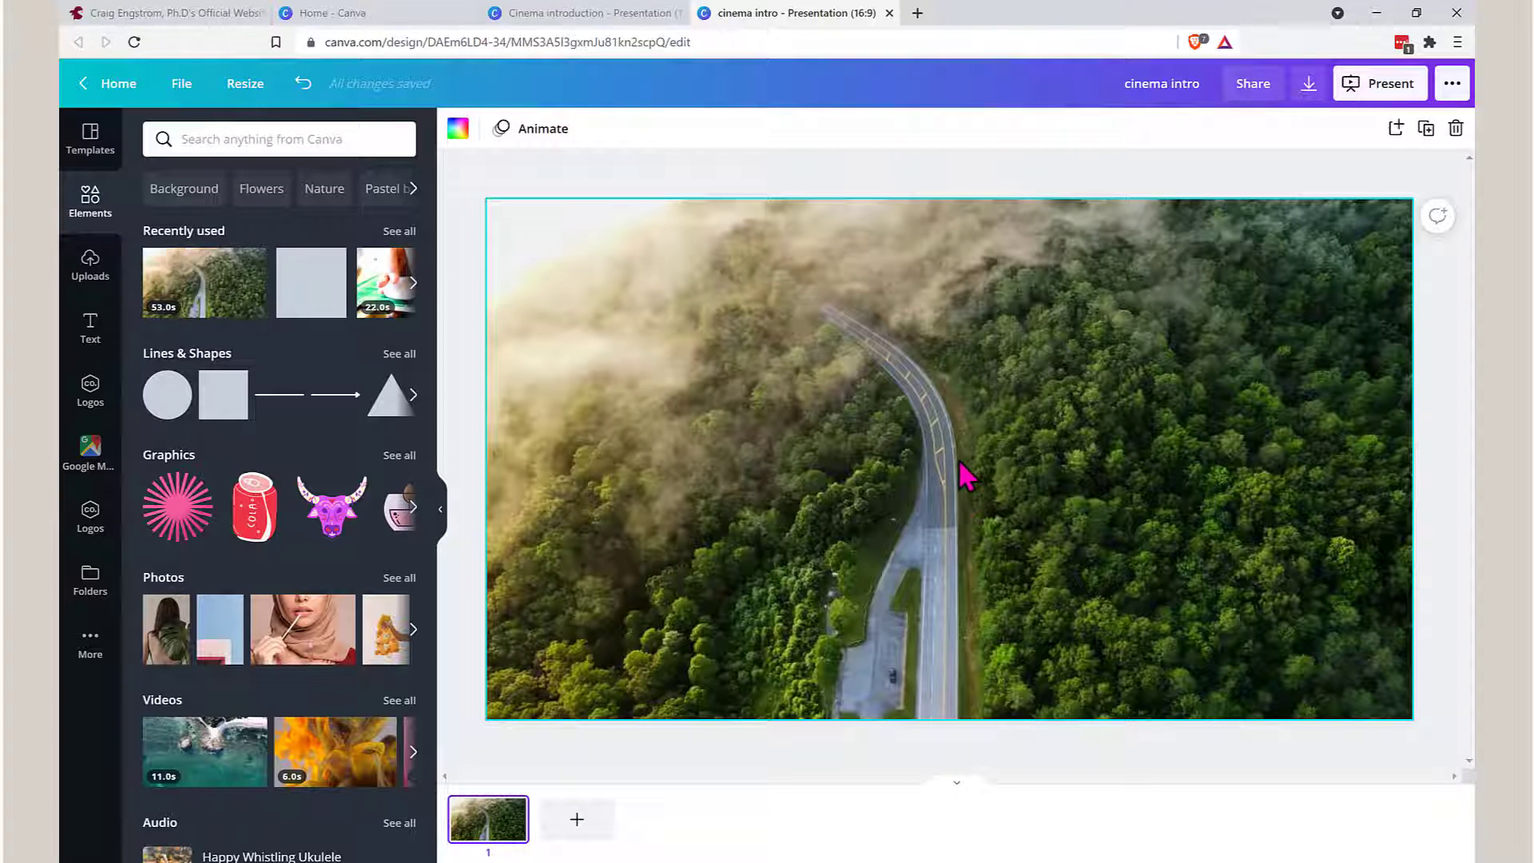
Step: Examine pages 2 and 3 of the finished Cinema introduction presentation
left_click(516, 14)
left_click(569, 827)
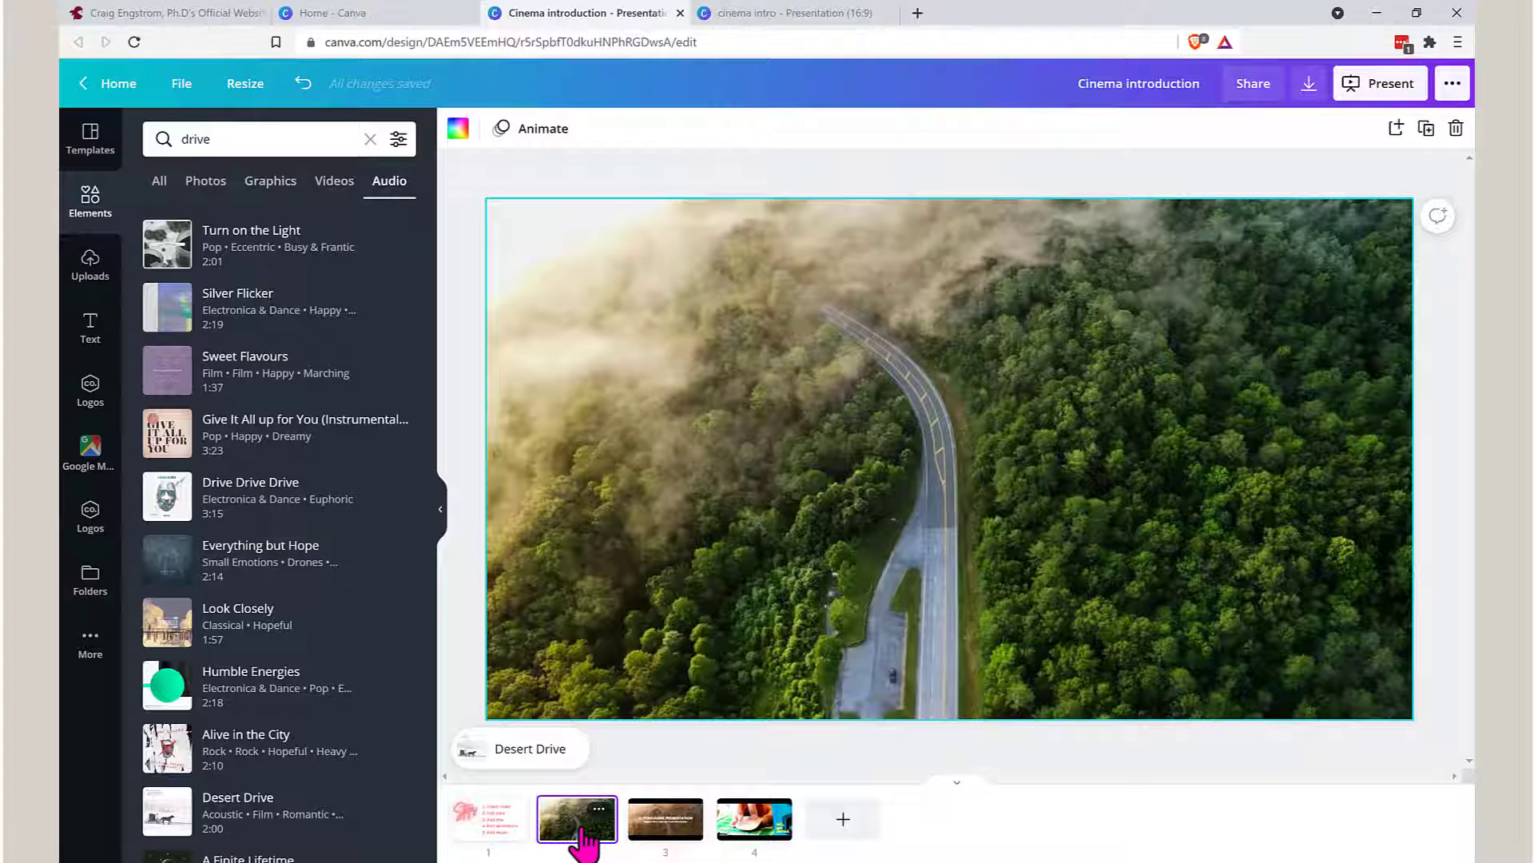
left_click(642, 835)
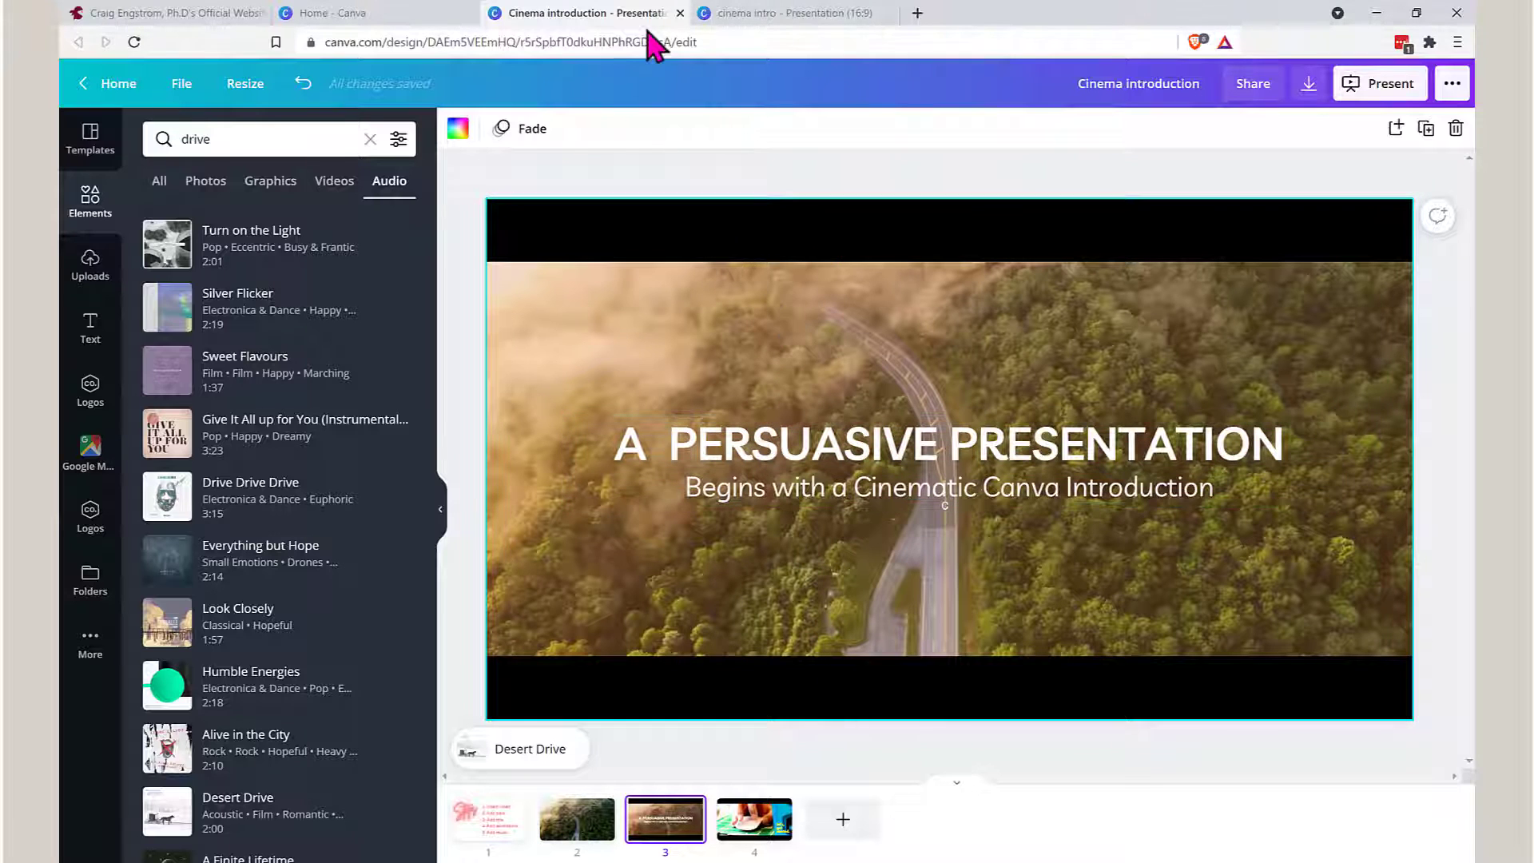
Step: Trim the road video in the cinema intro presentation to start at 3.0 s and last 10.0 s
left_click(783, 17)
left_click(640, 389)
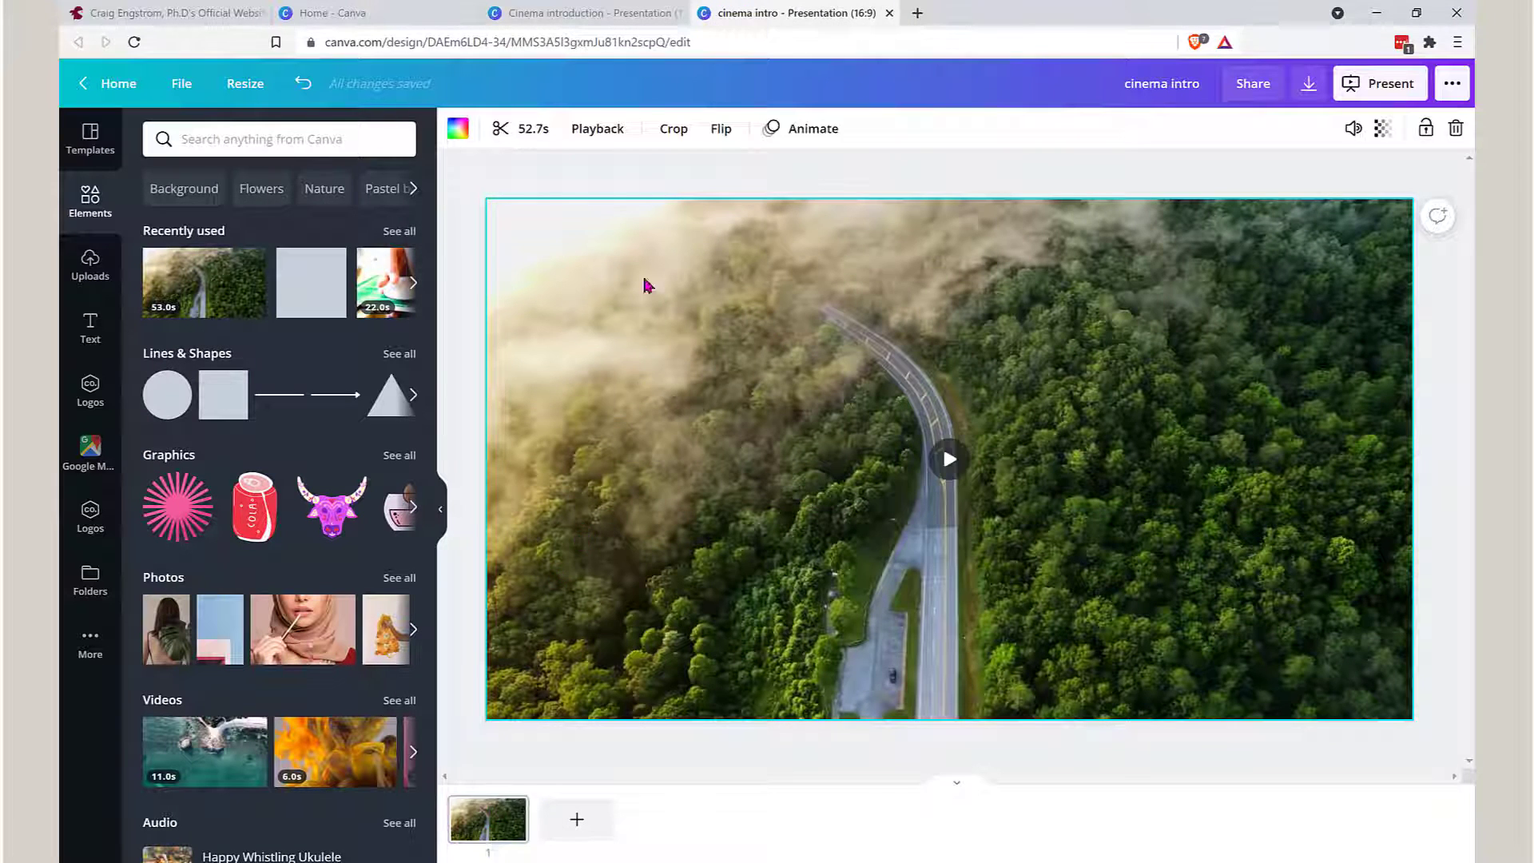
left_click(529, 131)
left_click_drag(536, 142, 576, 146)
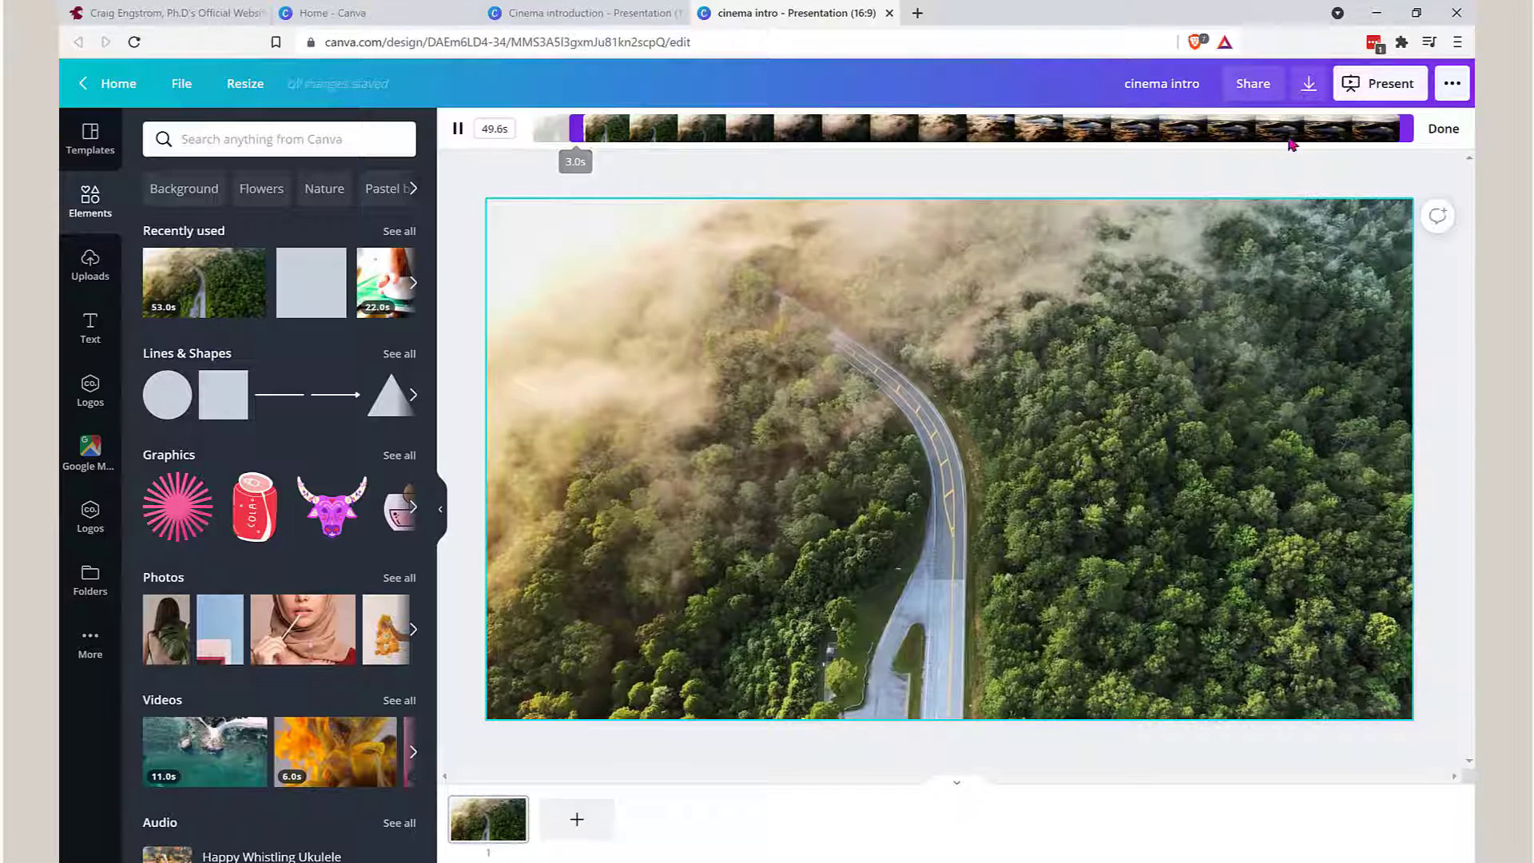
left_click_drag(1408, 132, 754, 168)
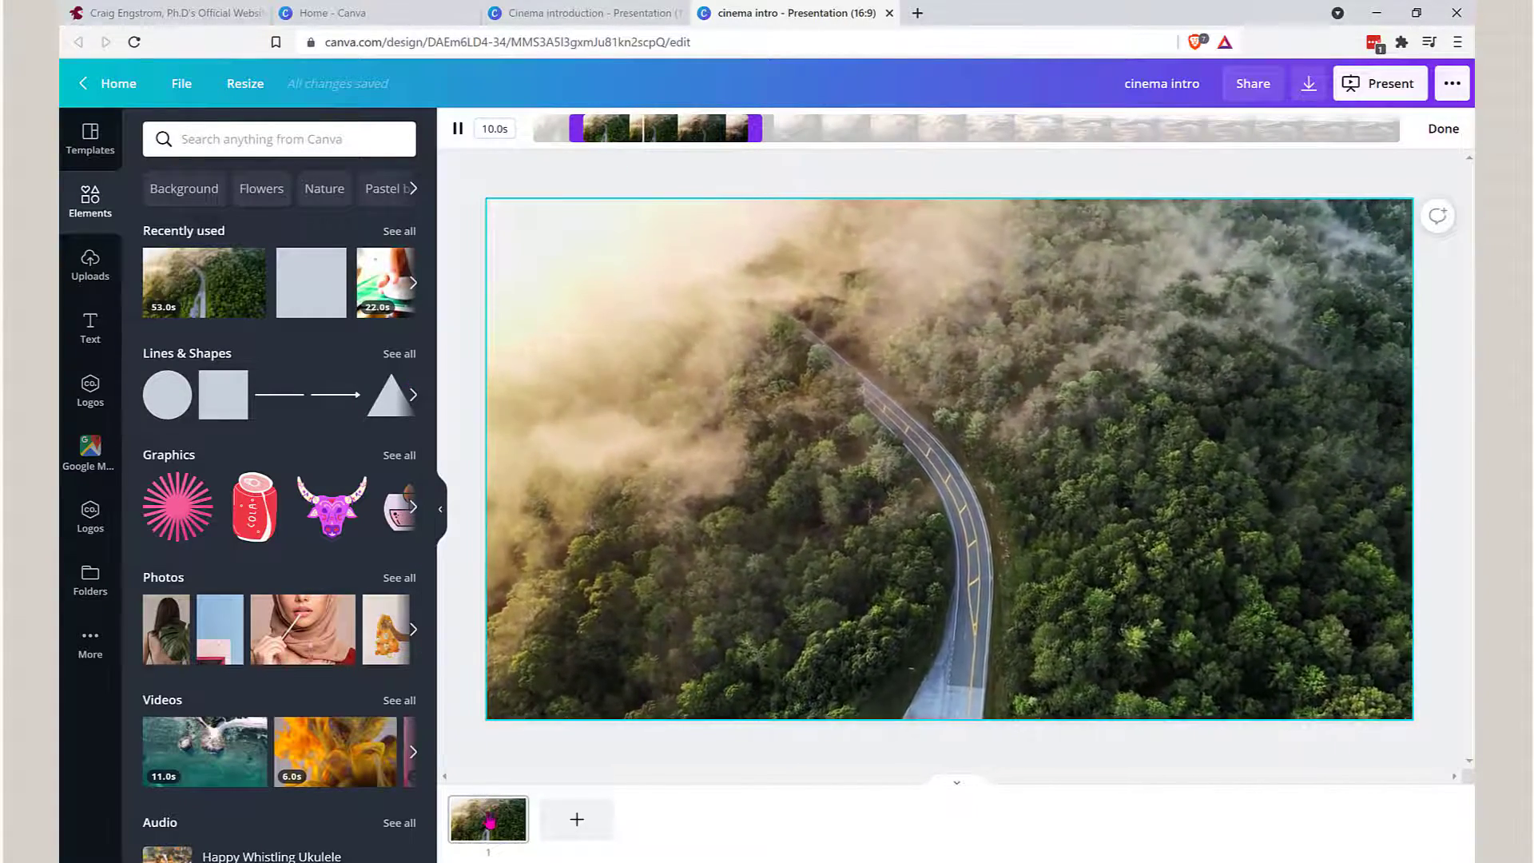
Step: Duplicate the page and trim the copy's video to start at 8.0 s and last 5.0 s
left_click(504, 819)
left_click(506, 811)
left_click(584, 693)
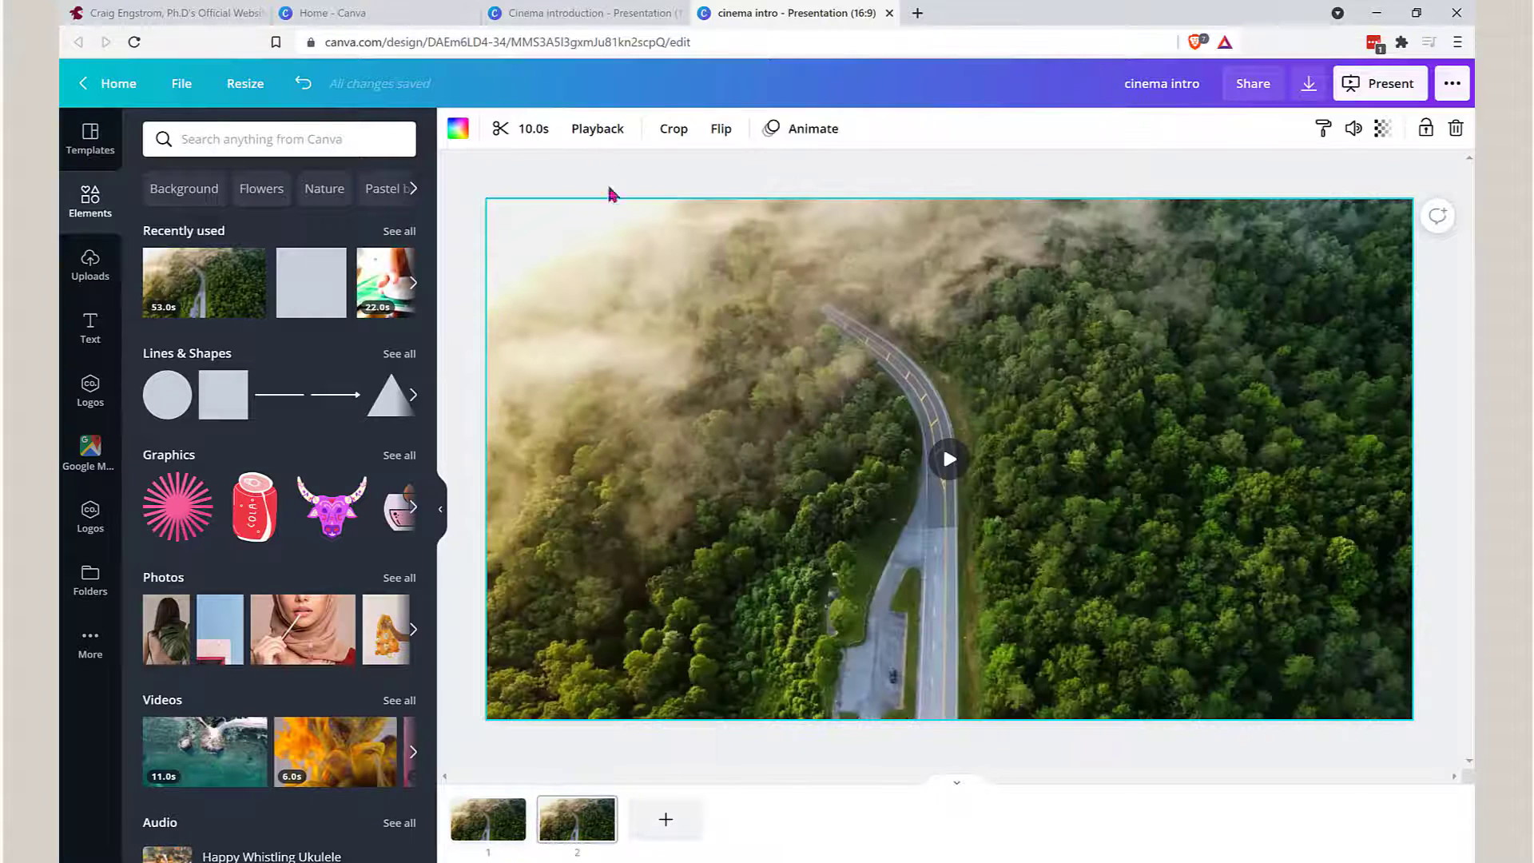
left_click(519, 132)
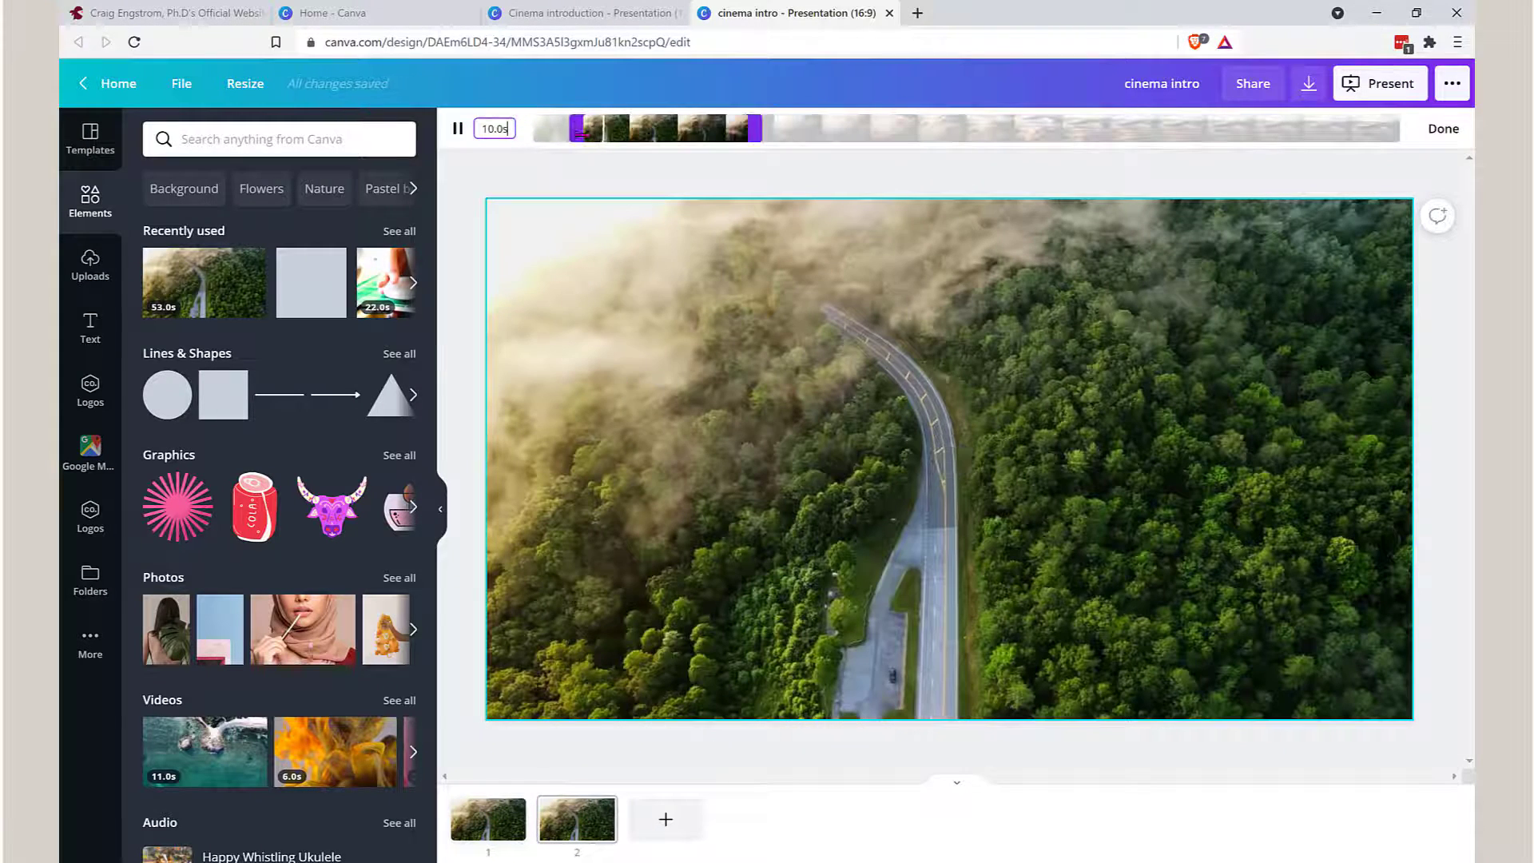
left_click_drag(581, 134, 660, 139)
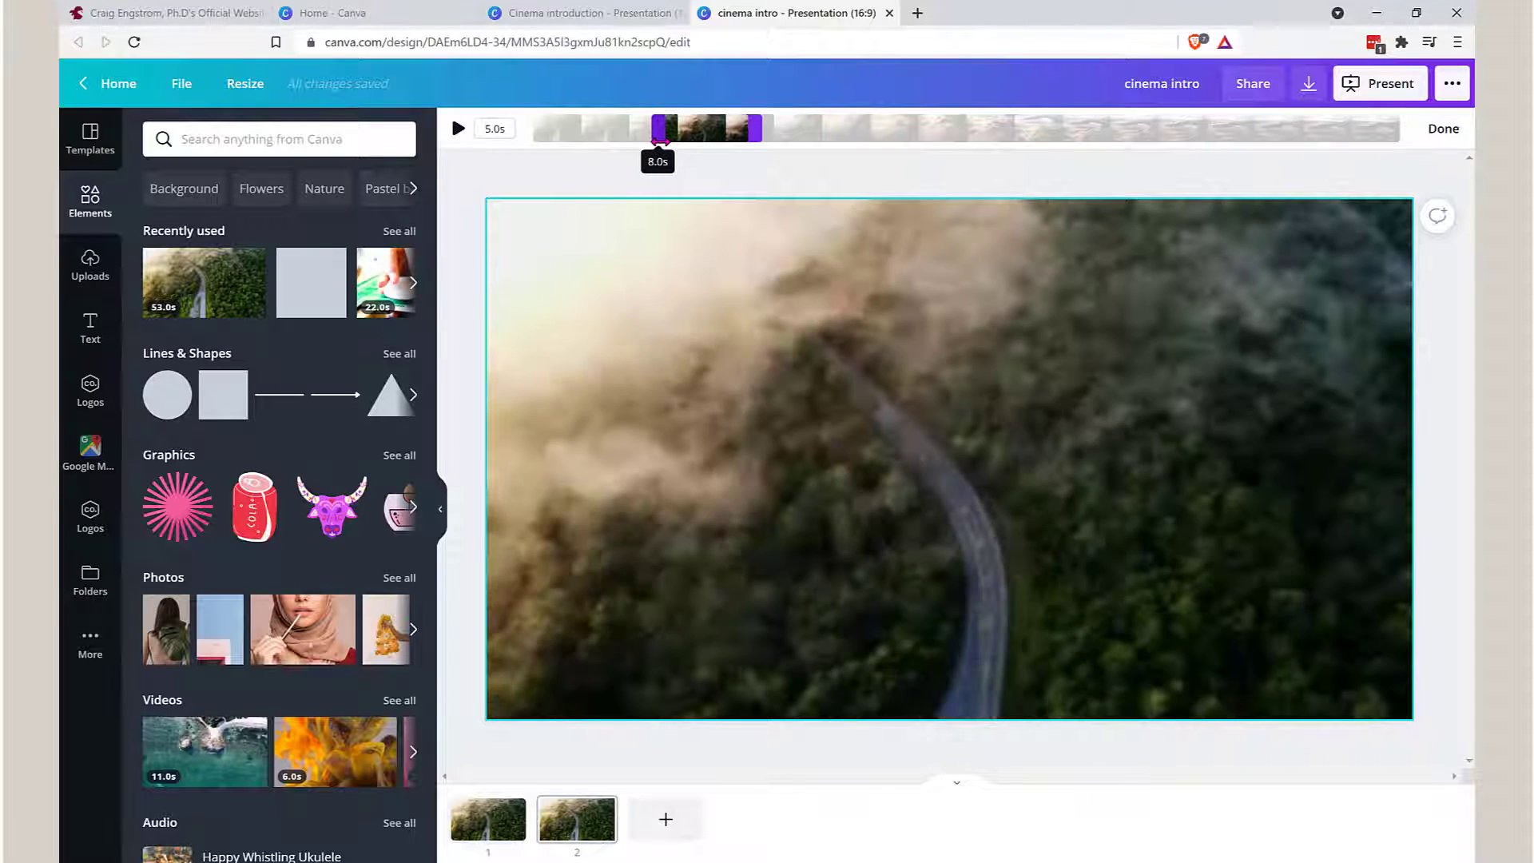
Step: Shorten the end of the page 1 road video so the clip lasts 5.0 s
left_click(499, 809)
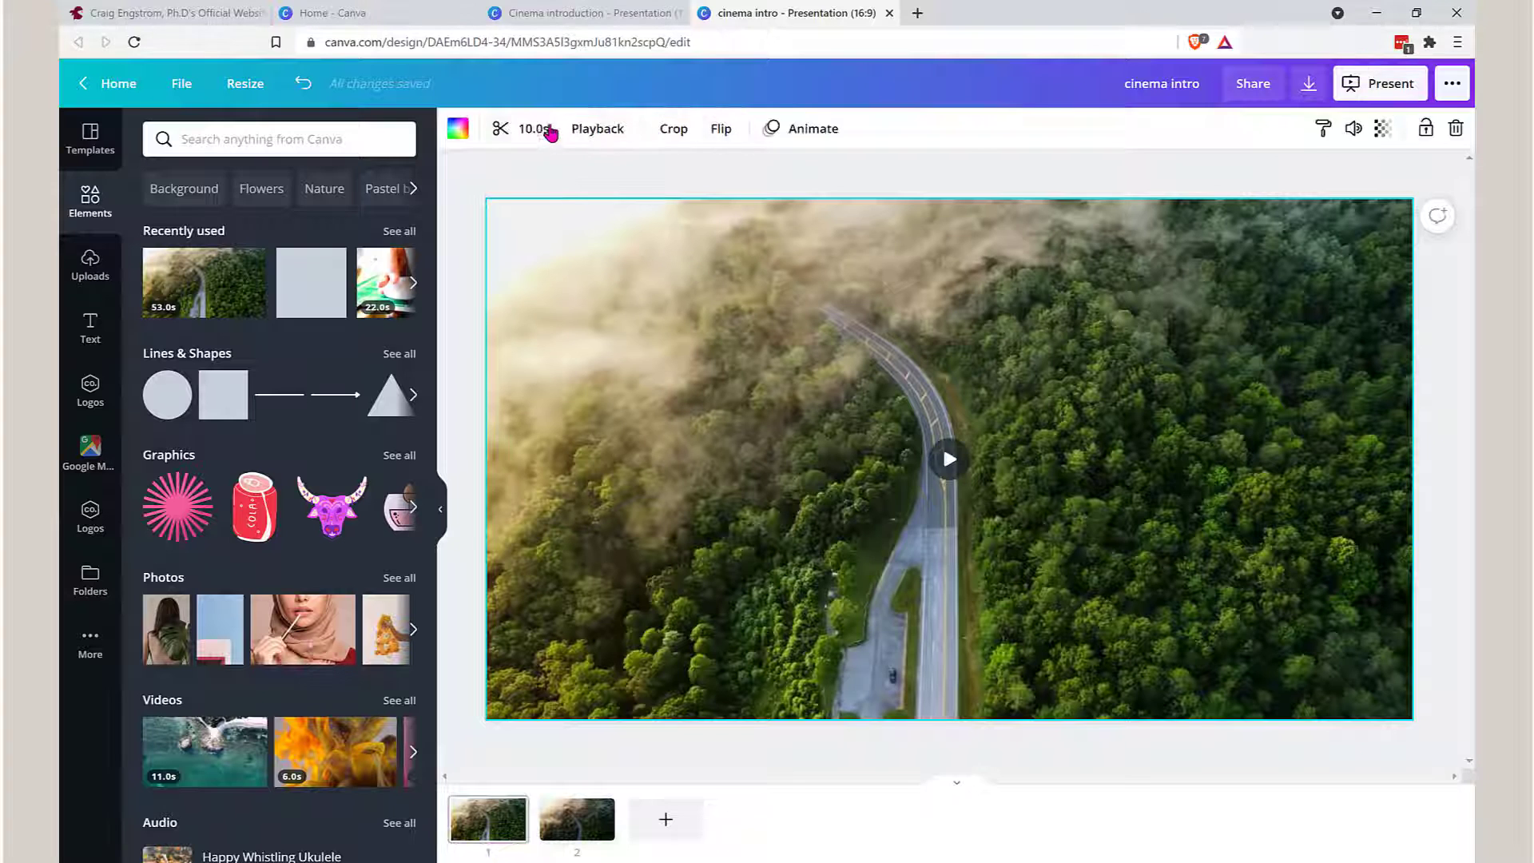
left_click(557, 136)
left_click_drag(766, 134, 673, 133)
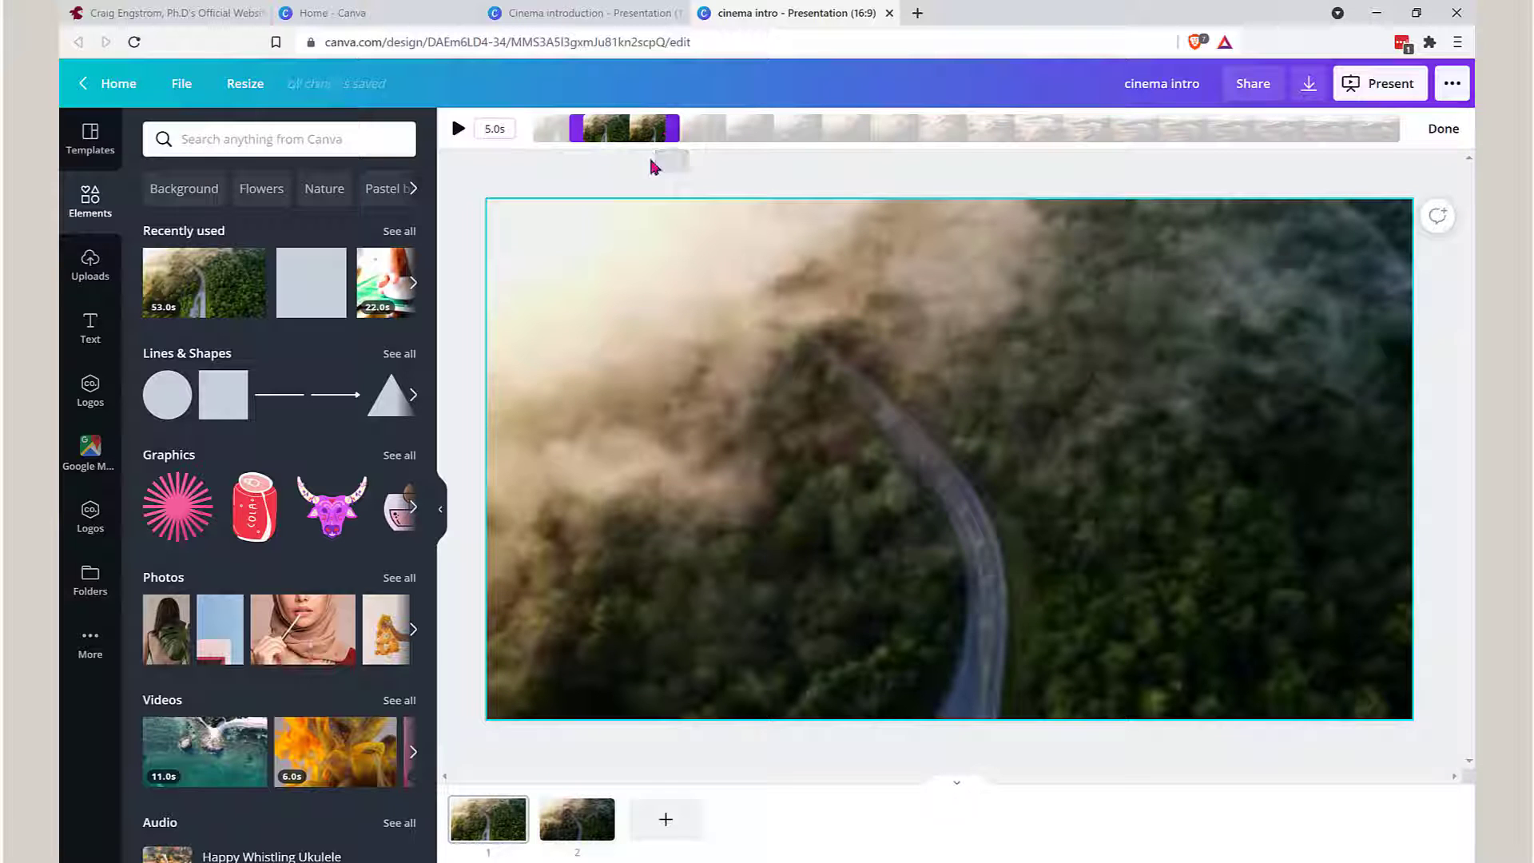
left_click(605, 342)
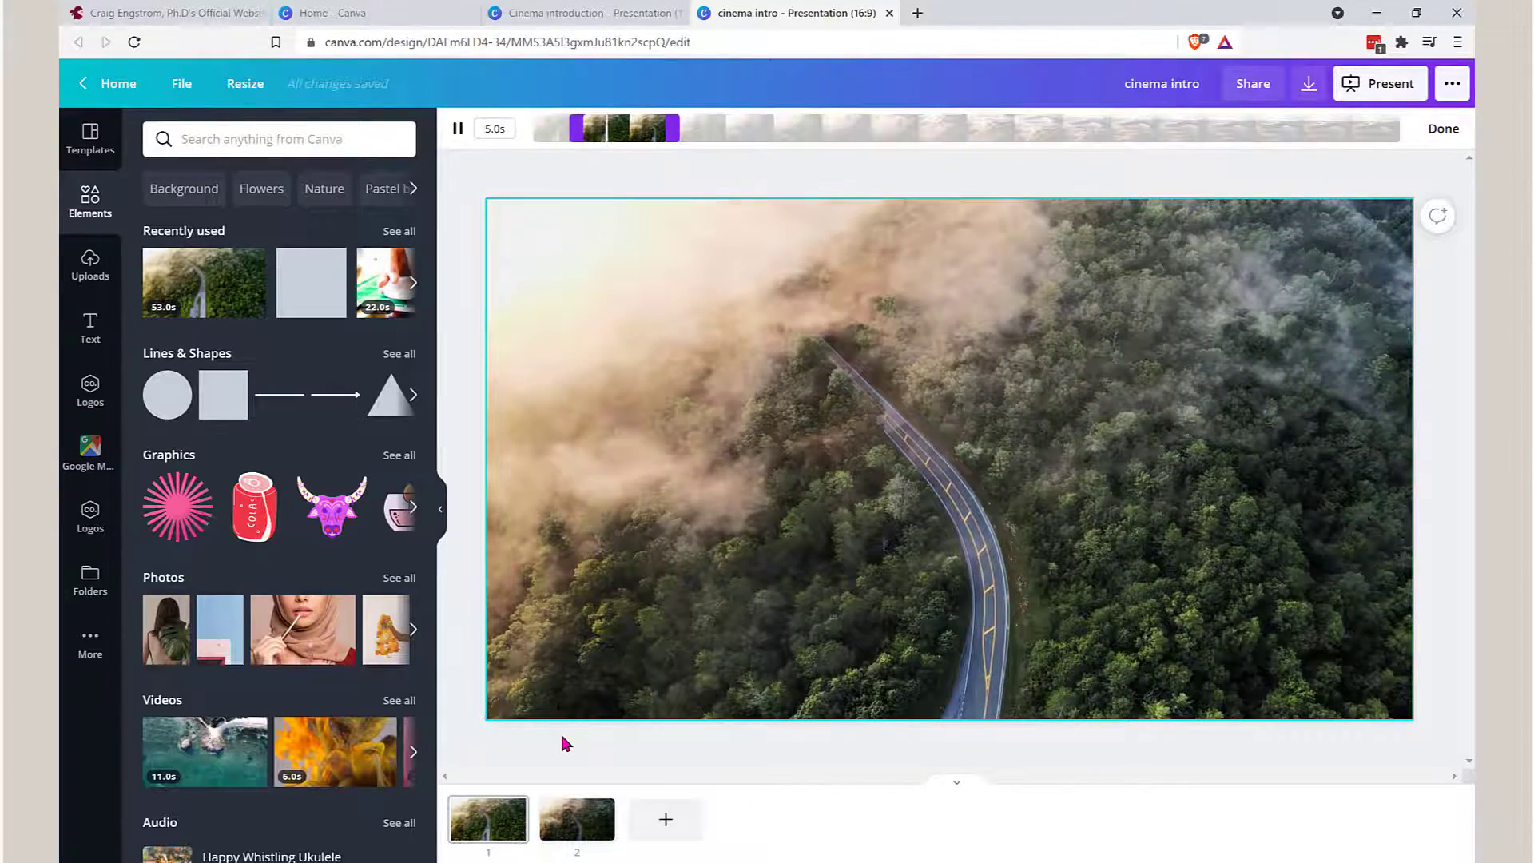
Step: Review the list of steps on page 1 of the Cinema introduction presentation
left_click(542, 15)
left_click(415, 13)
left_click(587, 14)
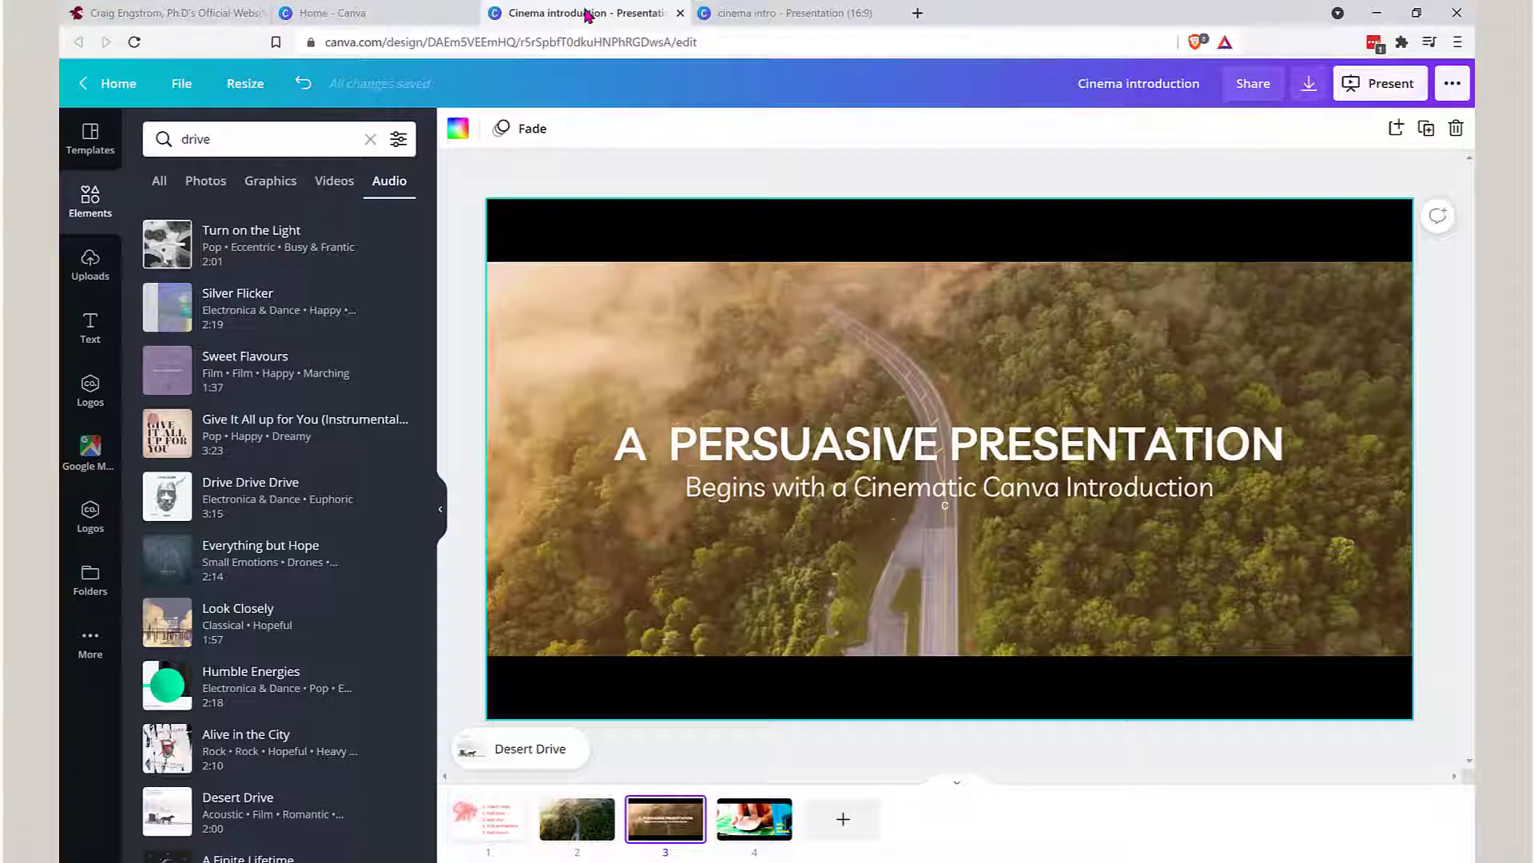
left_click(484, 823)
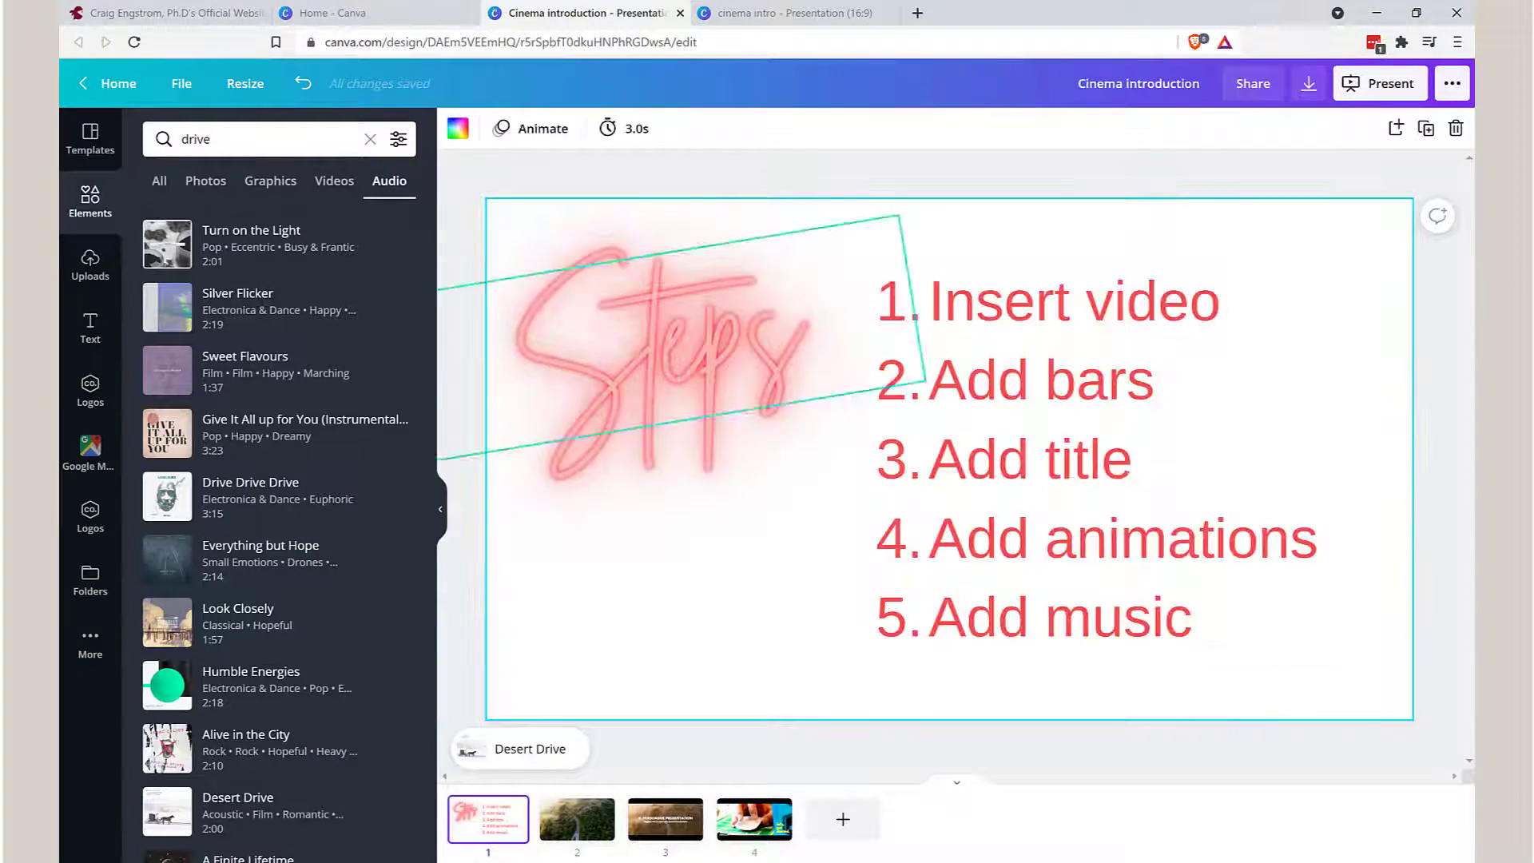
Step: Add a square to page 2 of the cinema intro and stretch it into a full-width bar along the page's upper edge
left_click(730, 10)
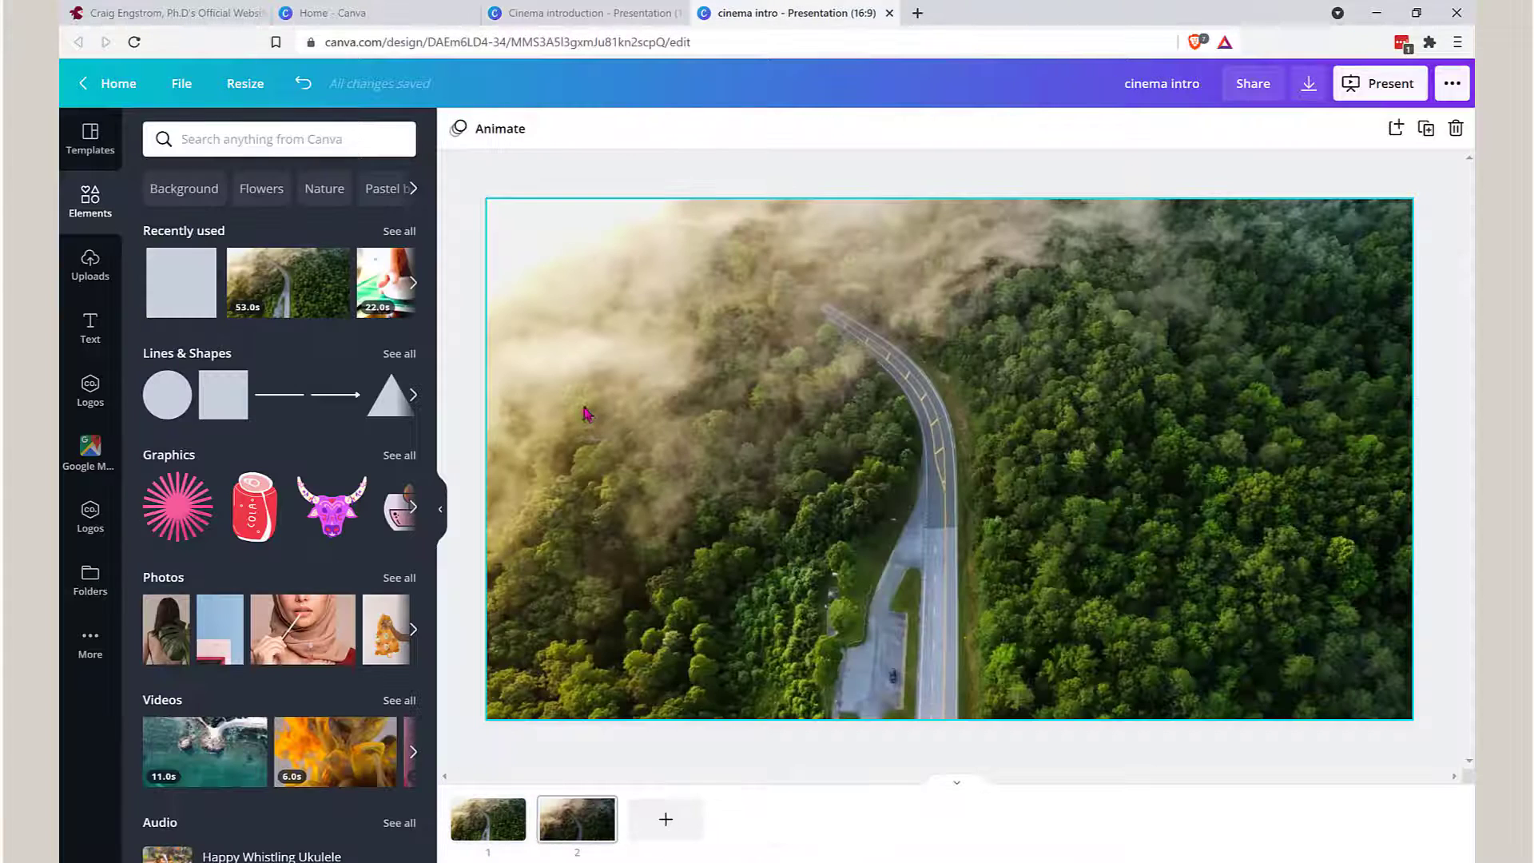
left_click(189, 267)
left_click_drag(879, 424, 638, 332)
left_click_drag(622, 394, 620, 274)
left_click_drag(772, 236, 1413, 277)
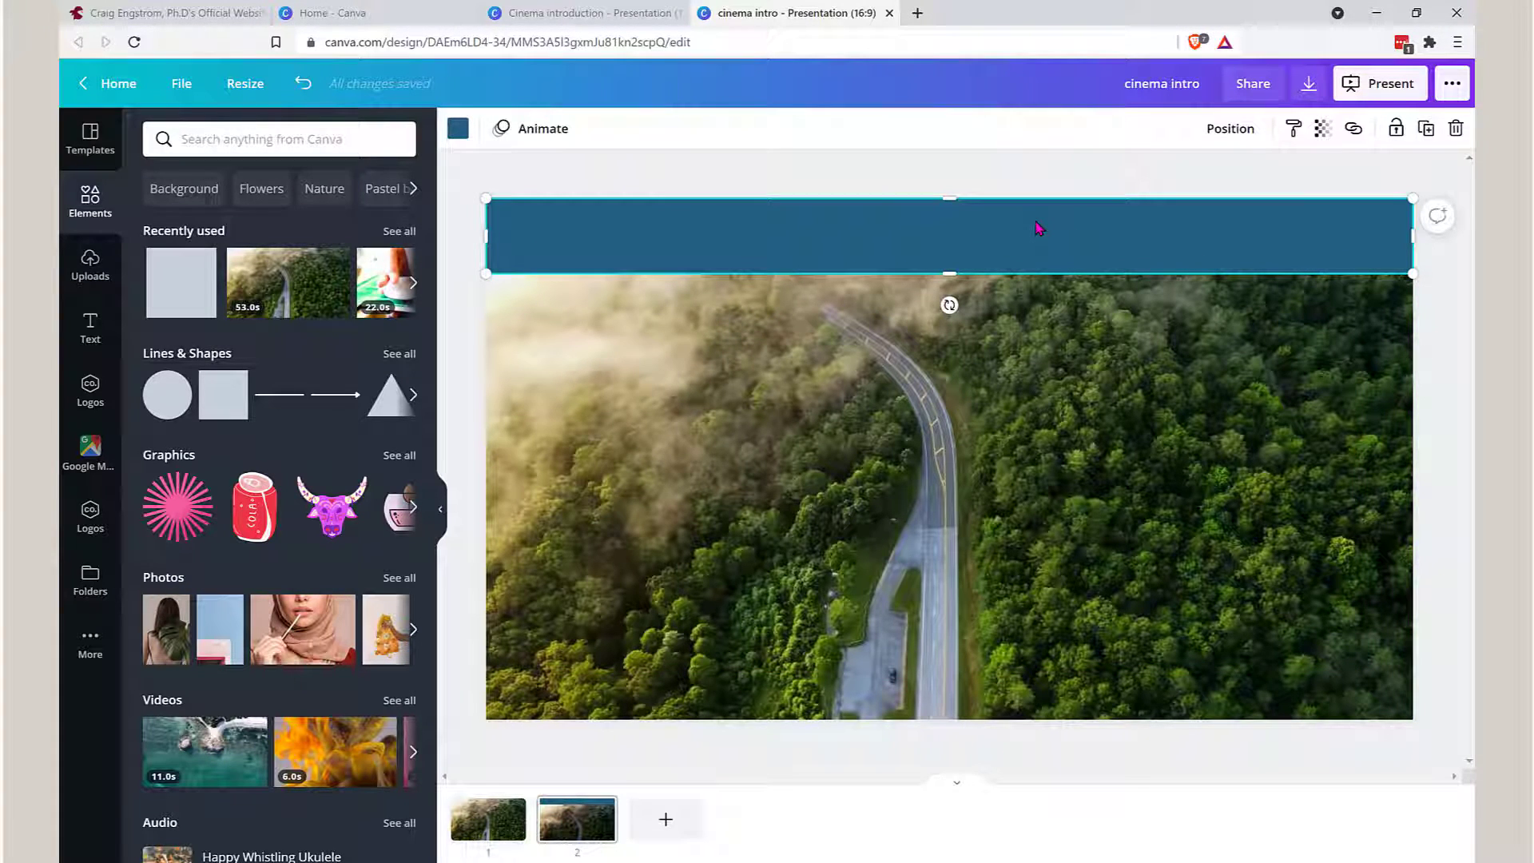
Step: Try placing a duplicate of the blue bar lower on the page, and delete both bars
key("ctrl+d")
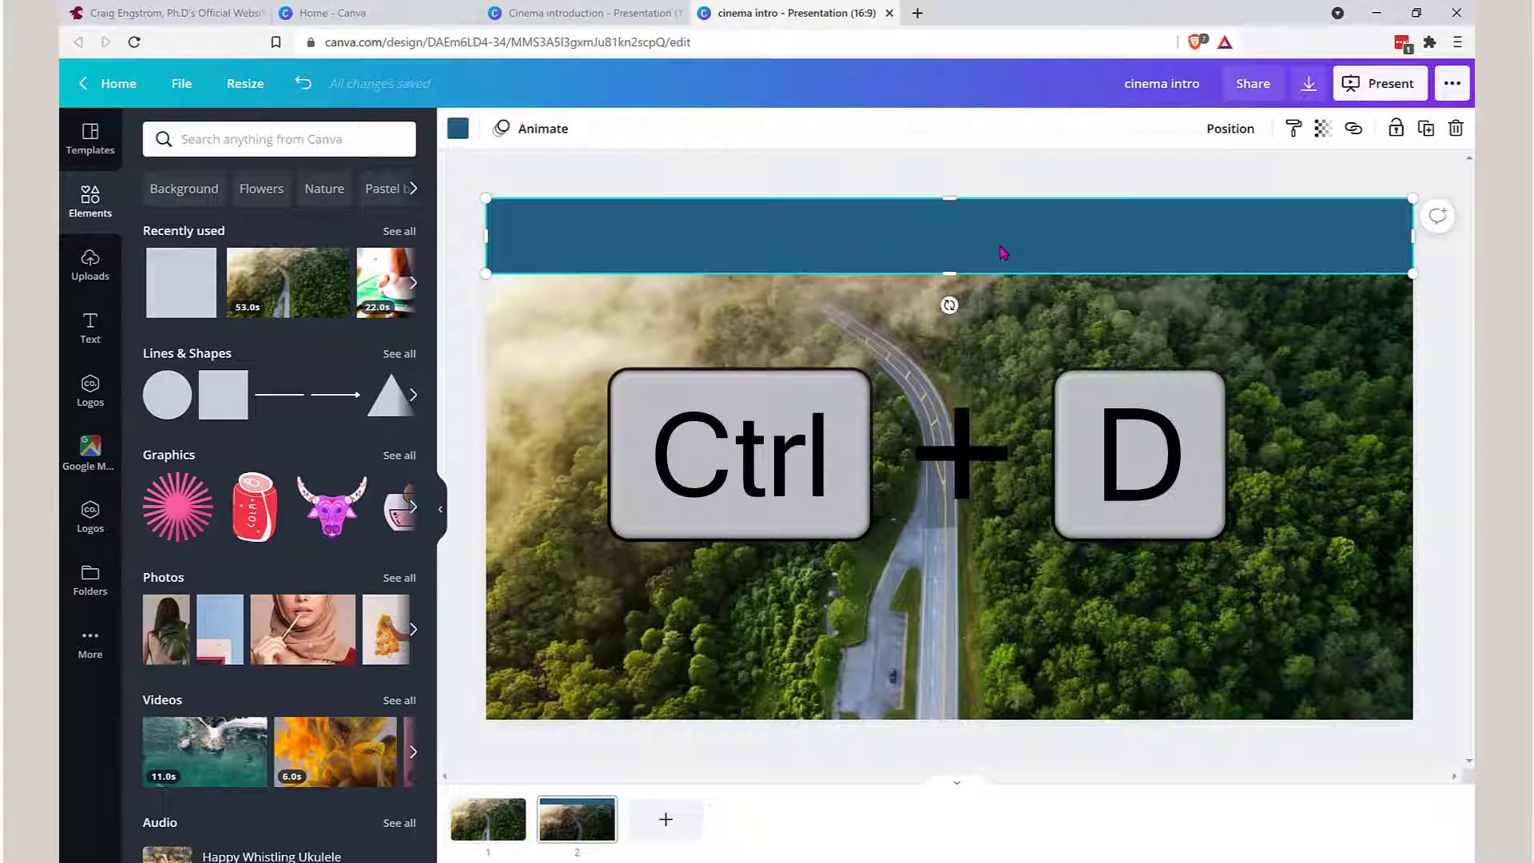
left_click_drag(935, 255, 933, 549)
key("Delete")
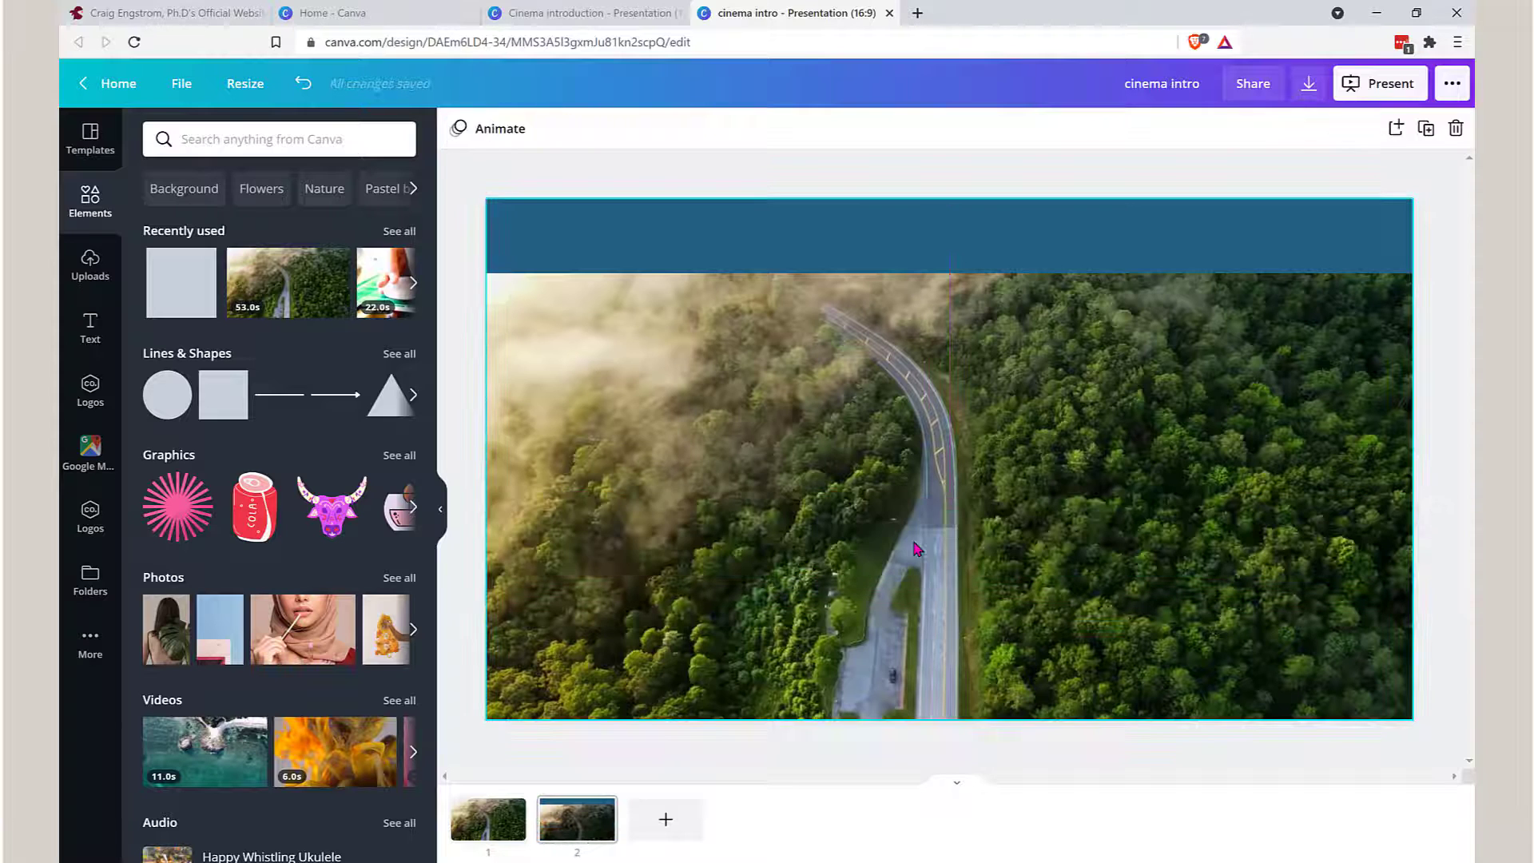
left_click(849, 224)
key("Delete")
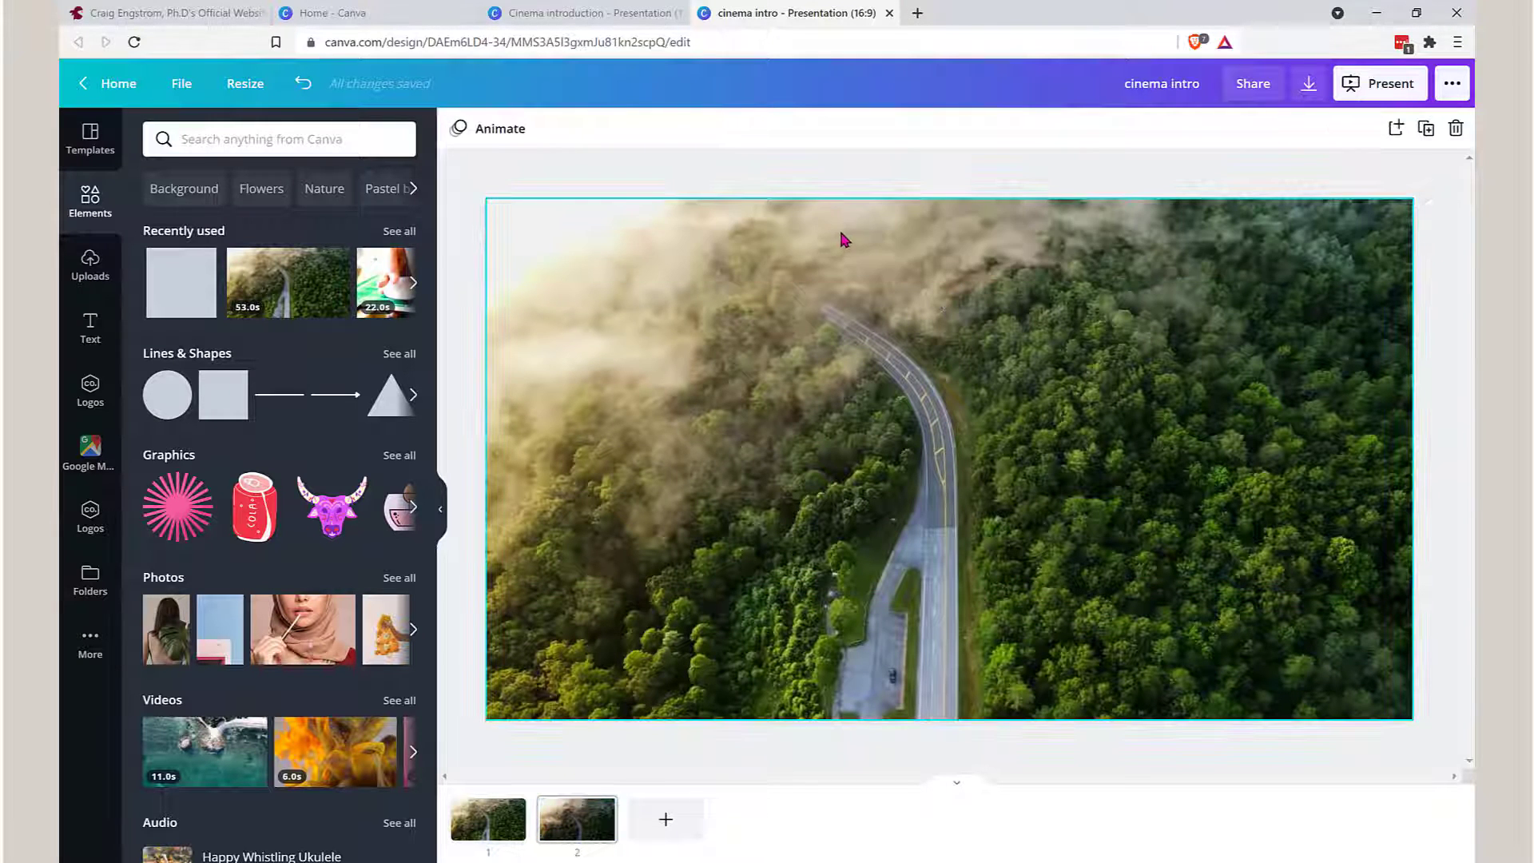
Step: Add a square to page 2, reshape it into a wide rectangle, scale it to the full page width and centre it vertically
left_click(224, 399)
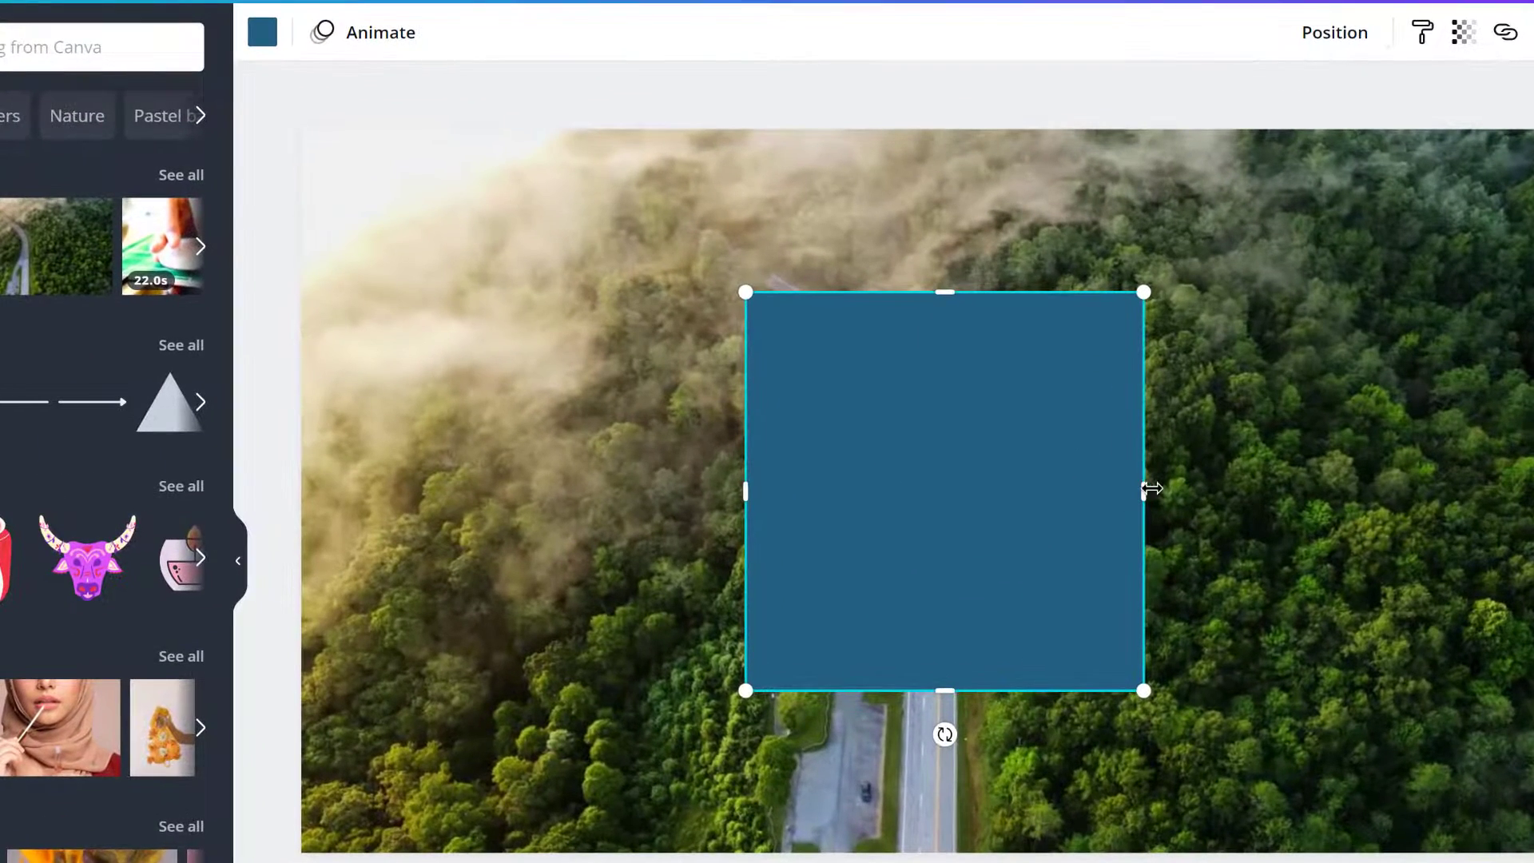
left_click_drag(1152, 488, 1171, 487)
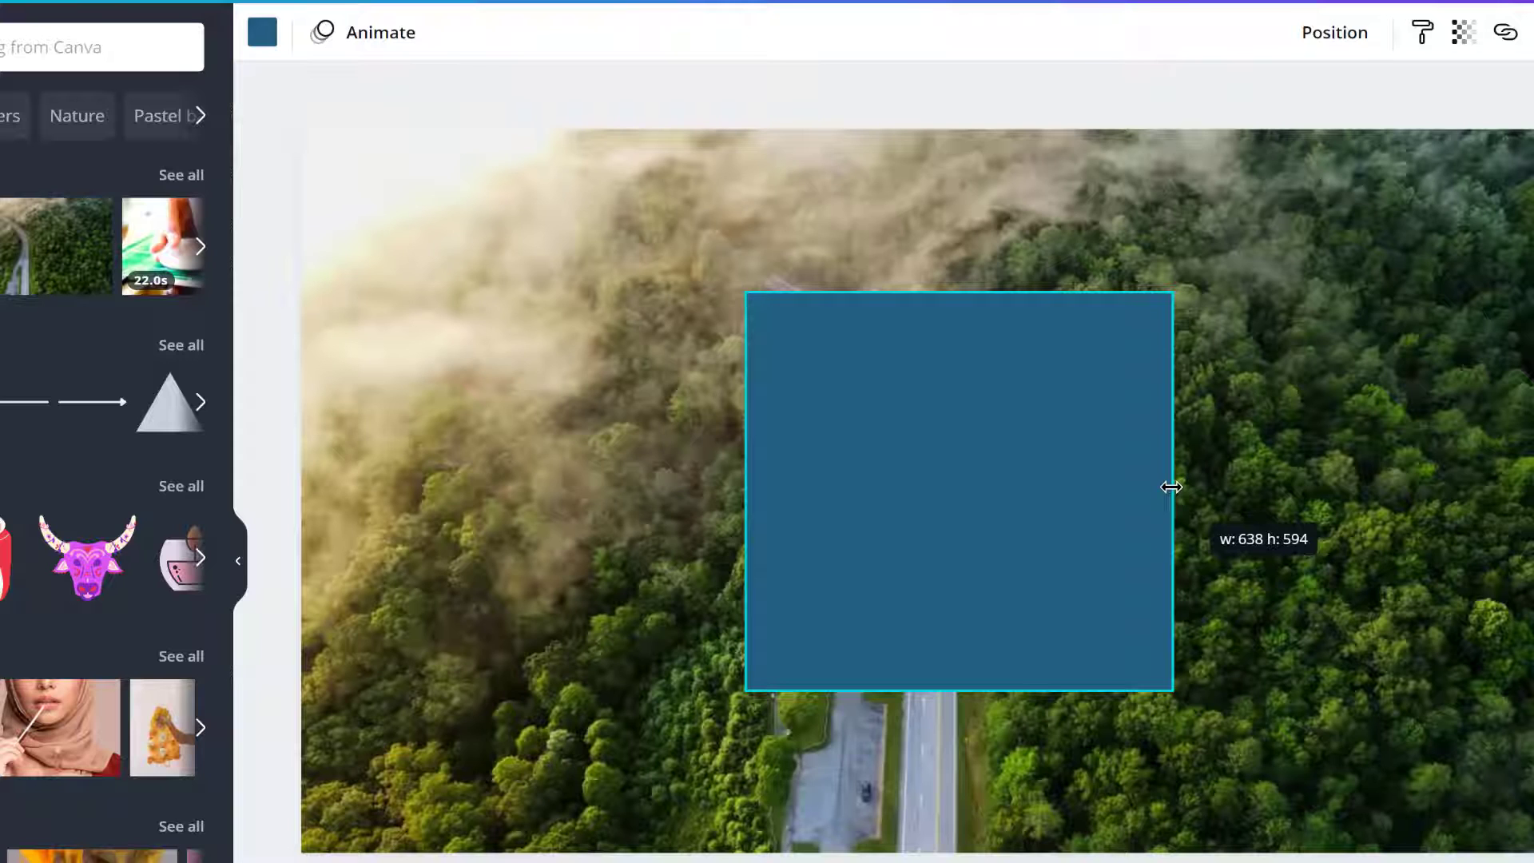
left_click_drag(1172, 488, 904, 475)
left_click_drag(825, 676, 795, 353)
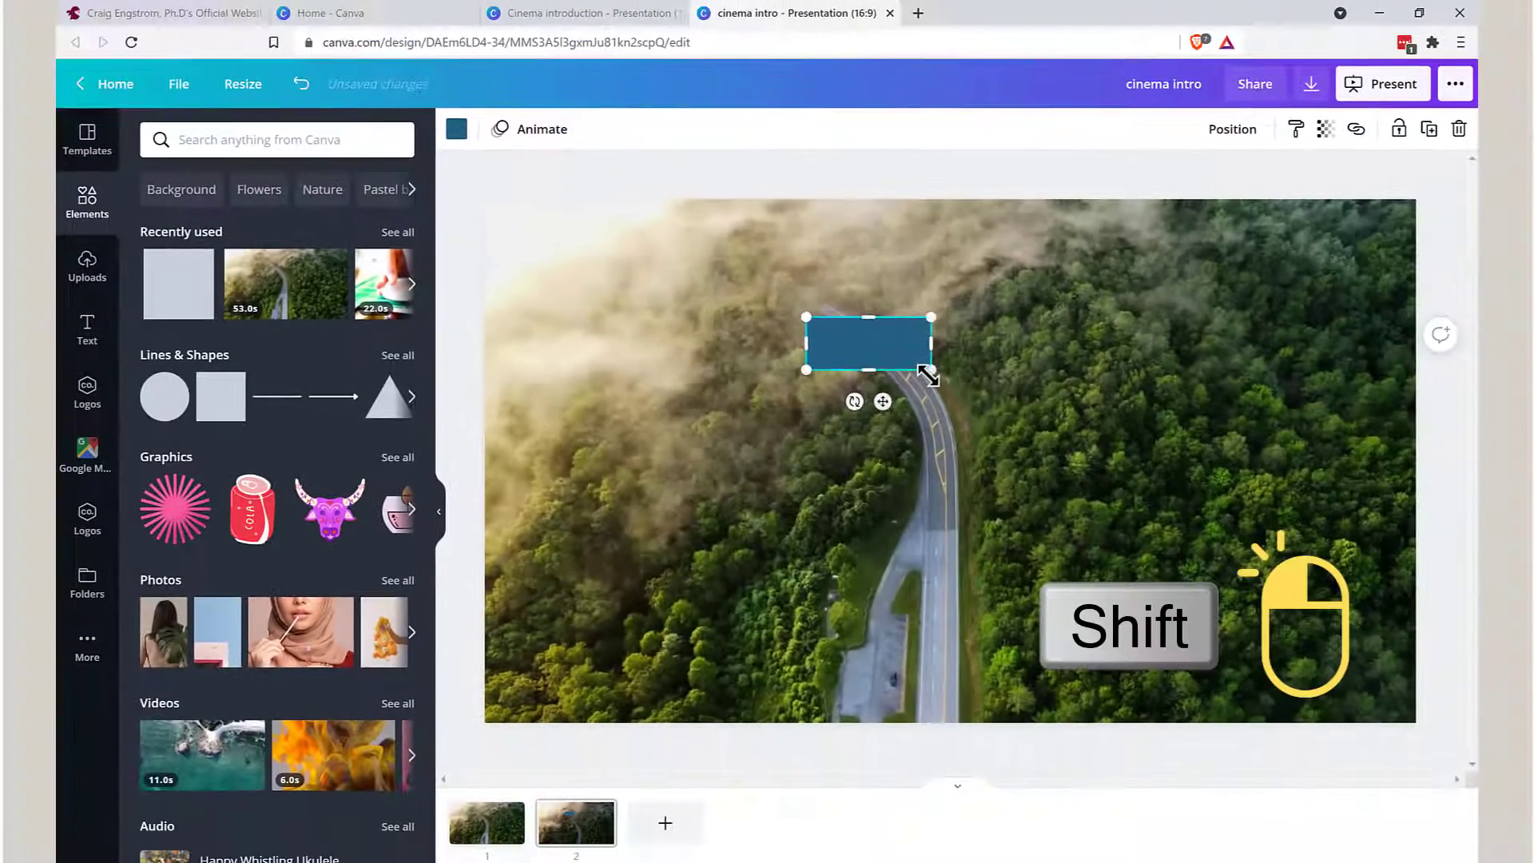
left_click_drag(905, 360, 1332, 753)
left_click_drag(808, 575, 464, 651)
left_click_drag(709, 599, 706, 535)
left_click(1038, 250)
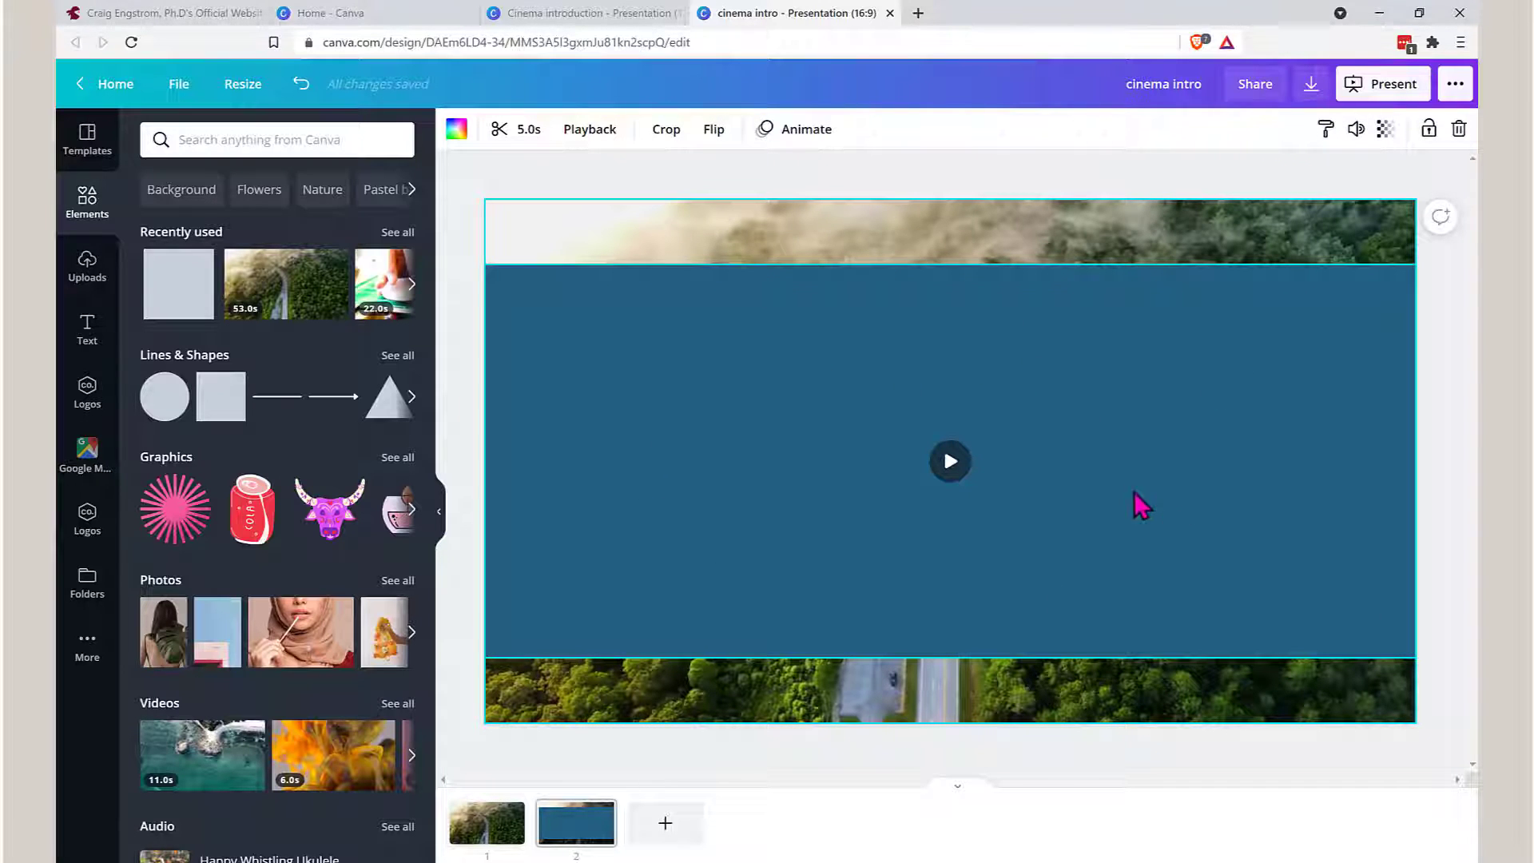
Step: Add a full-width bar filling the gap above the blue rectangle and colour it black
left_click_drag(182, 276, 538, 298)
left_click_drag(625, 488, 621, 266)
left_click_drag(773, 228, 1415, 232)
left_click(456, 129)
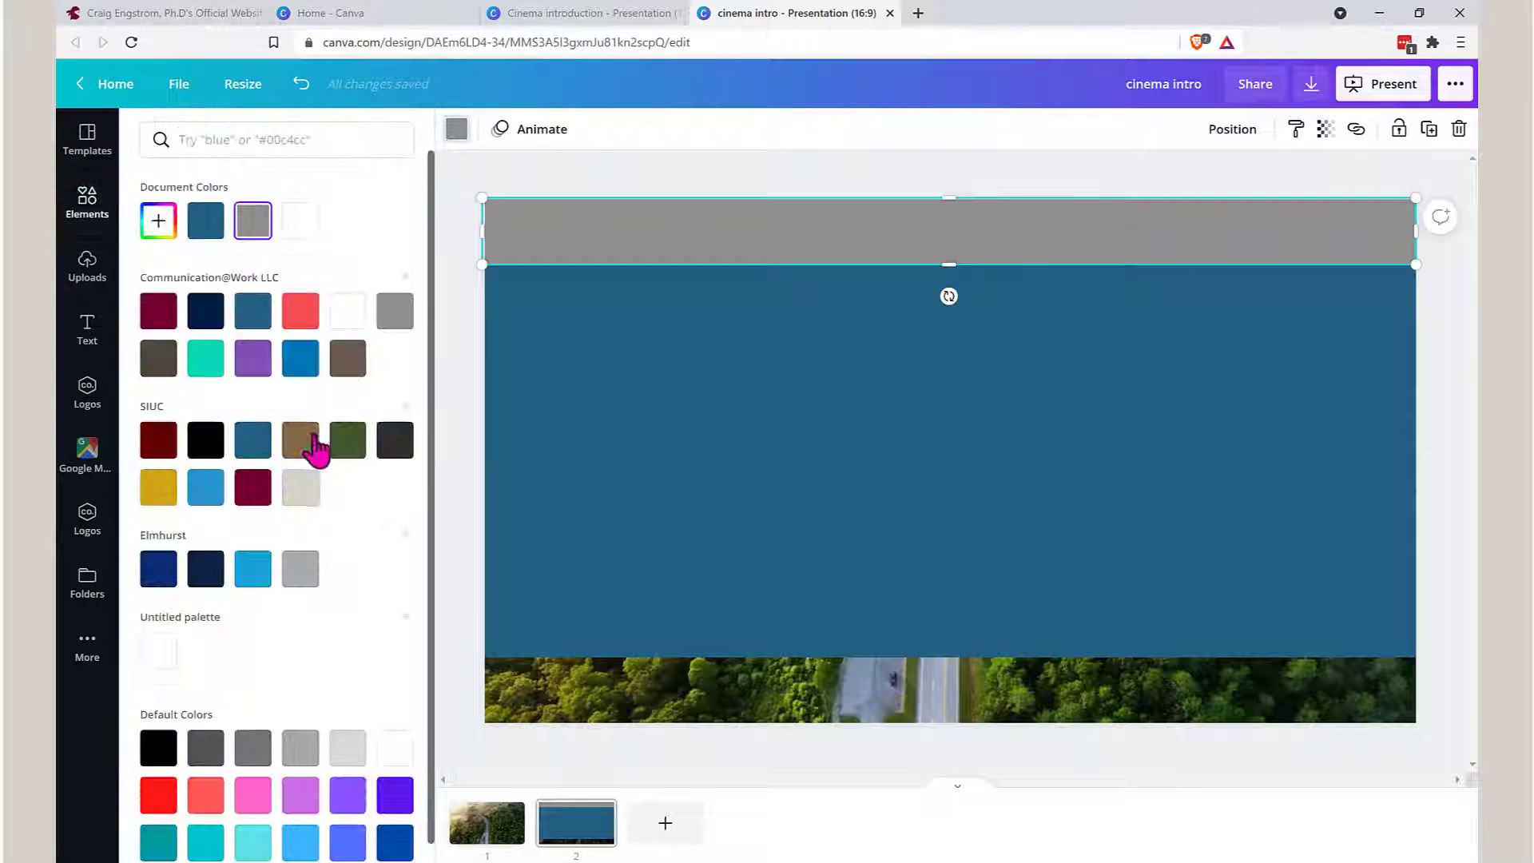
left_click(209, 441)
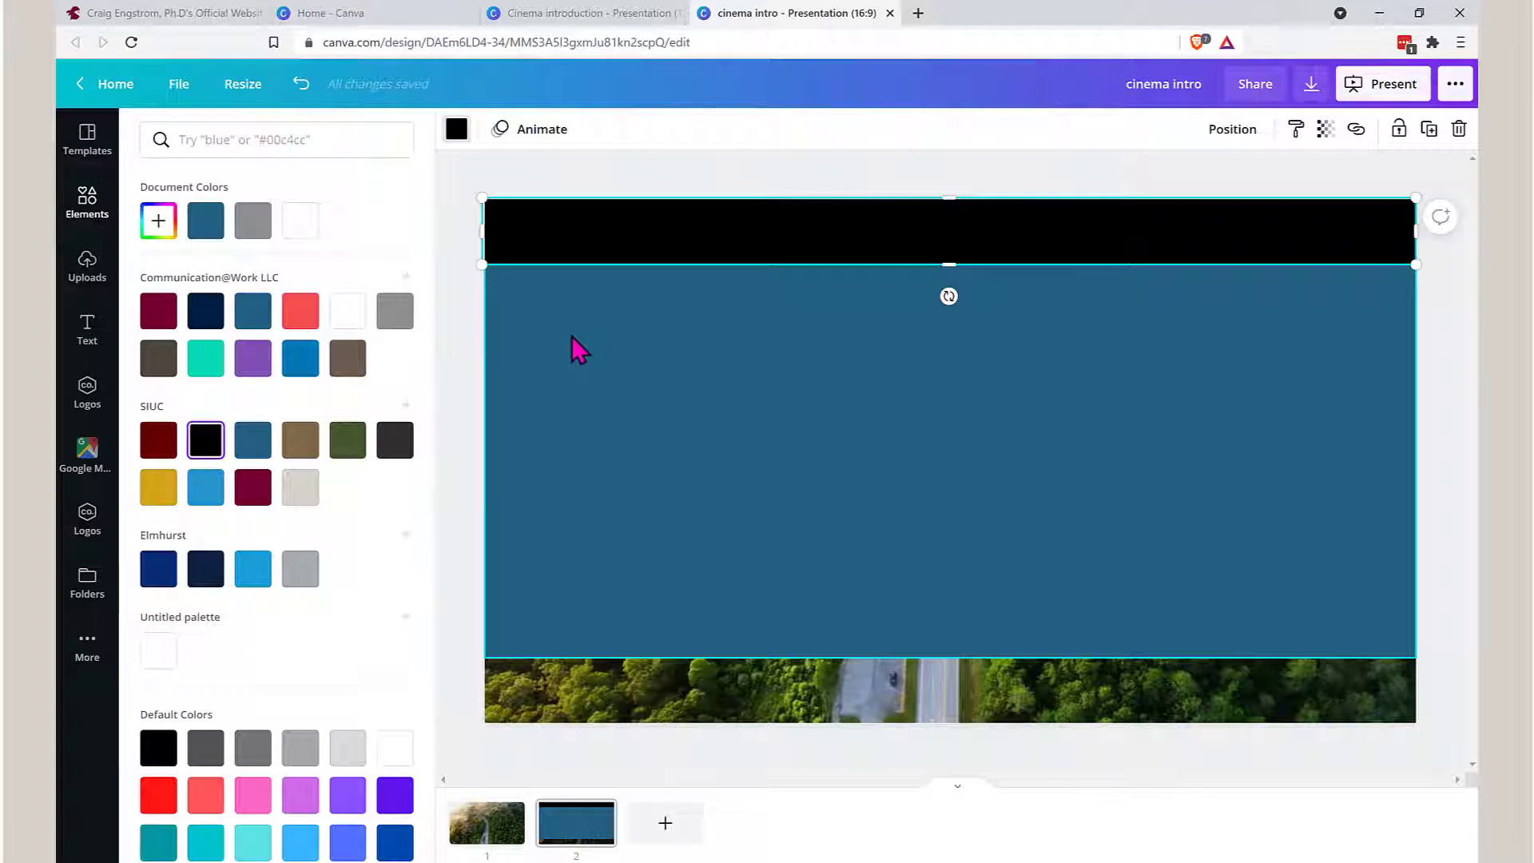
Step: Place a copy of the black bar below the blue rectangle and check the steps list in the Cinema introduction presentation
left_click_drag(679, 249, 685, 704)
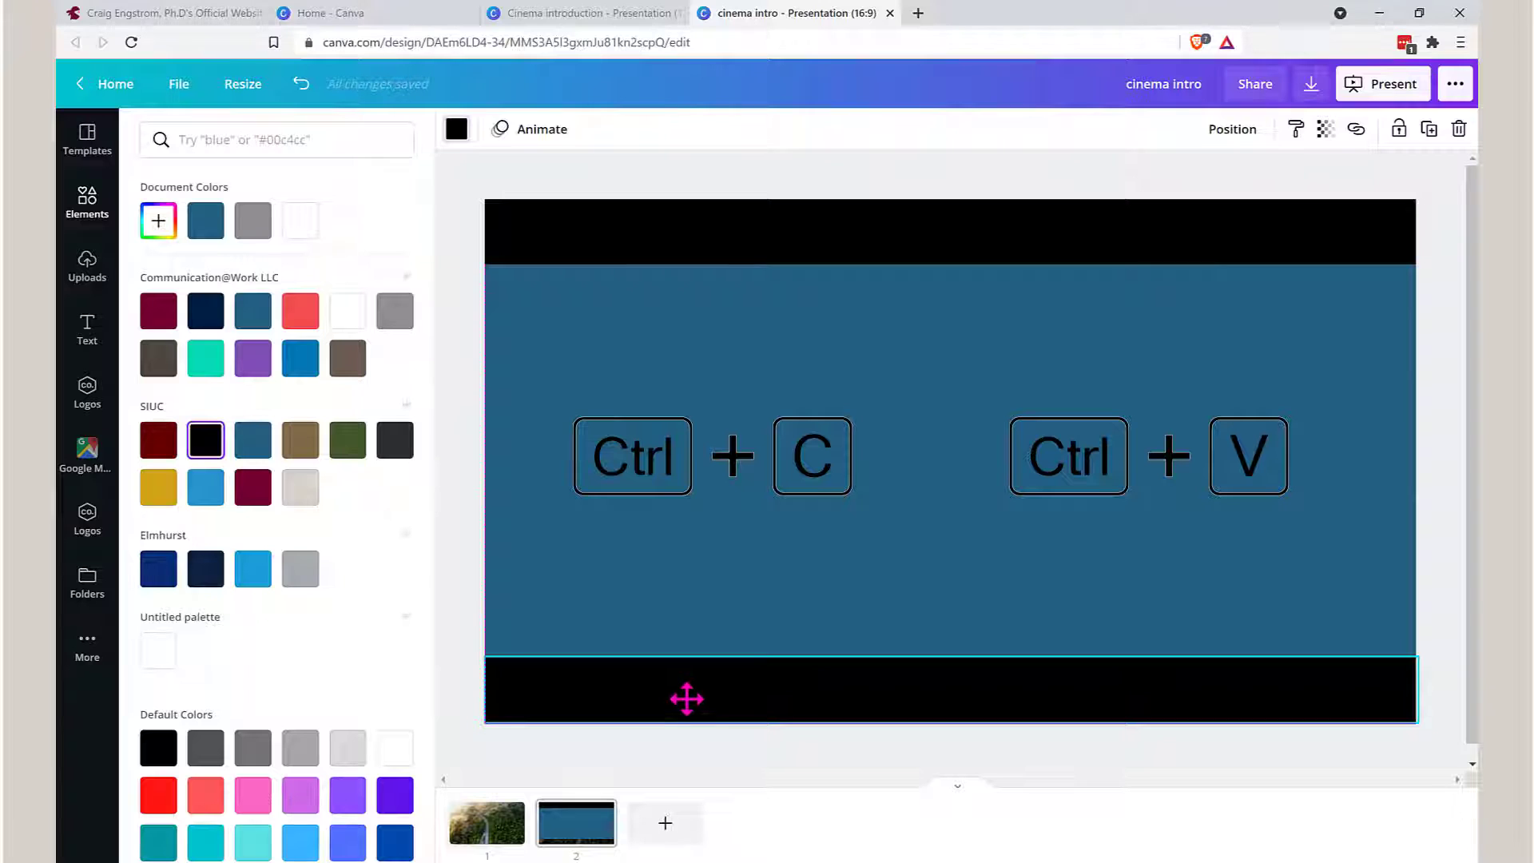
left_click(742, 528)
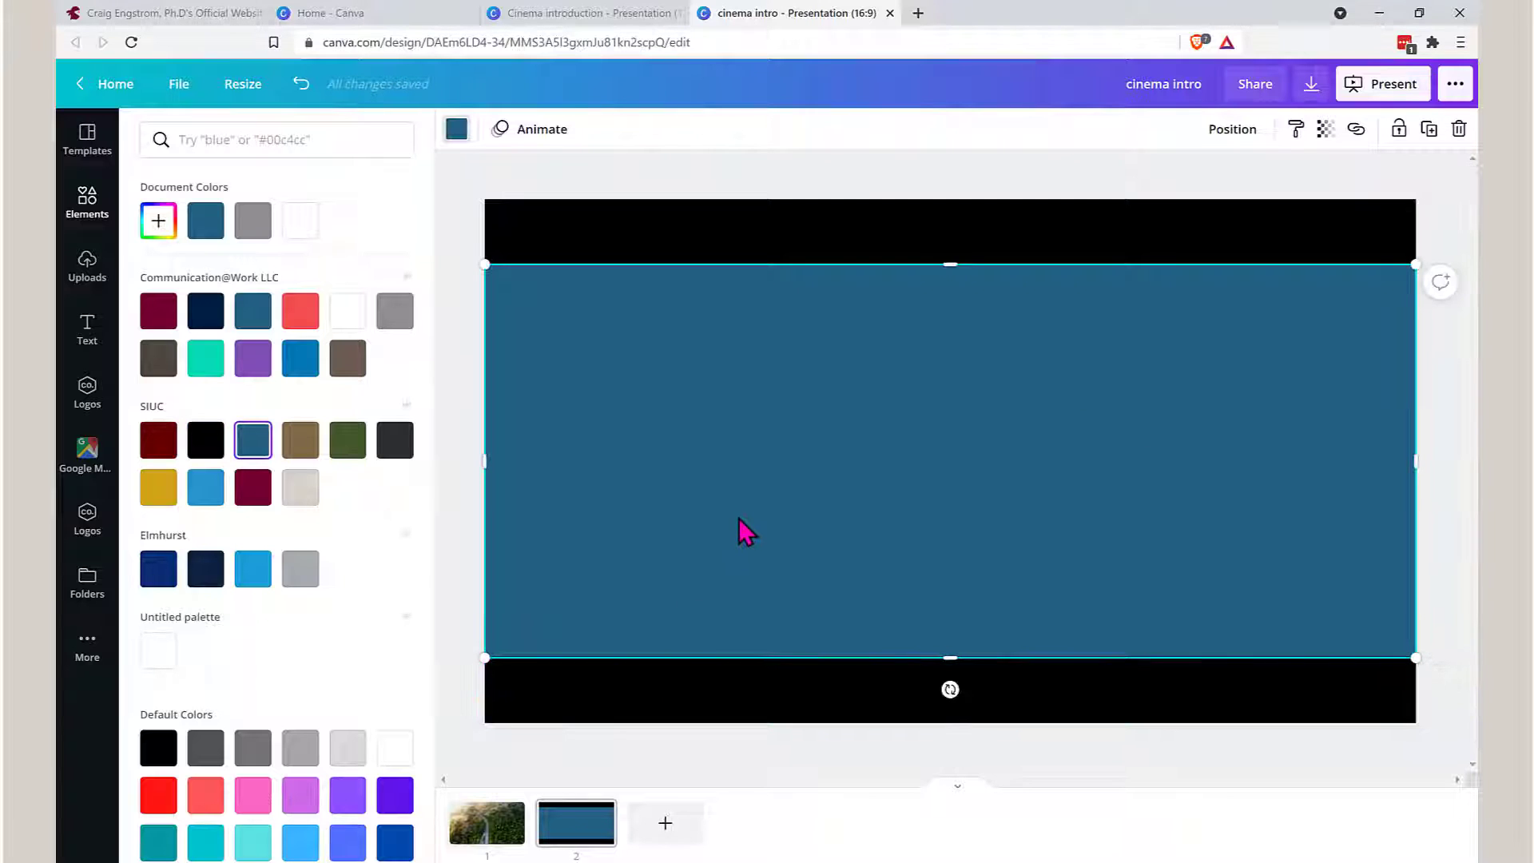
left_click(553, 13)
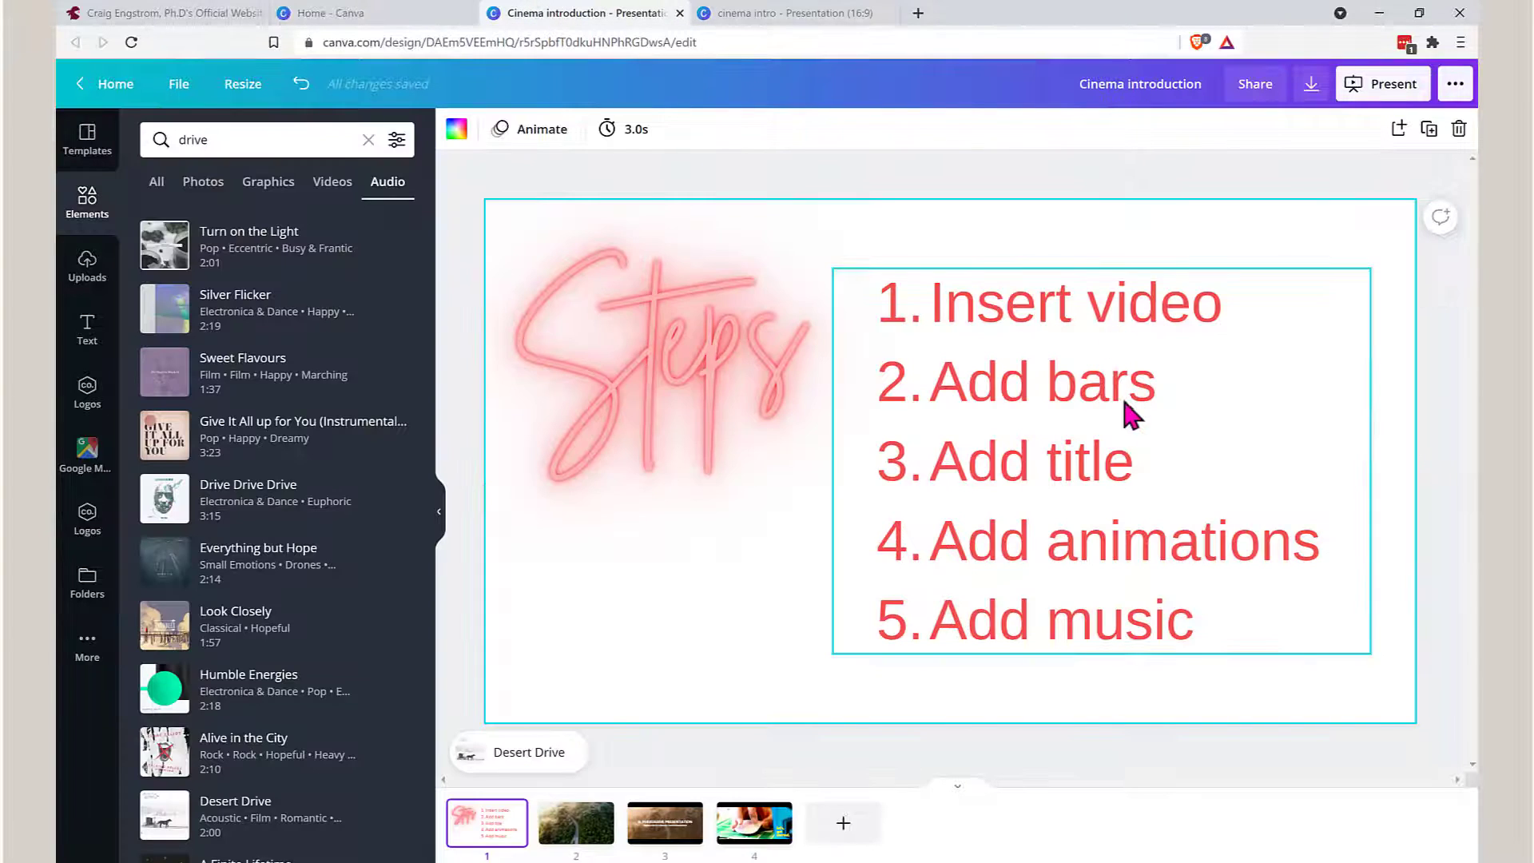
Step: Compare the finished title page with the plain video page in the Cinema introduction presentation, and return to the cinema intro design
left_click(644, 831)
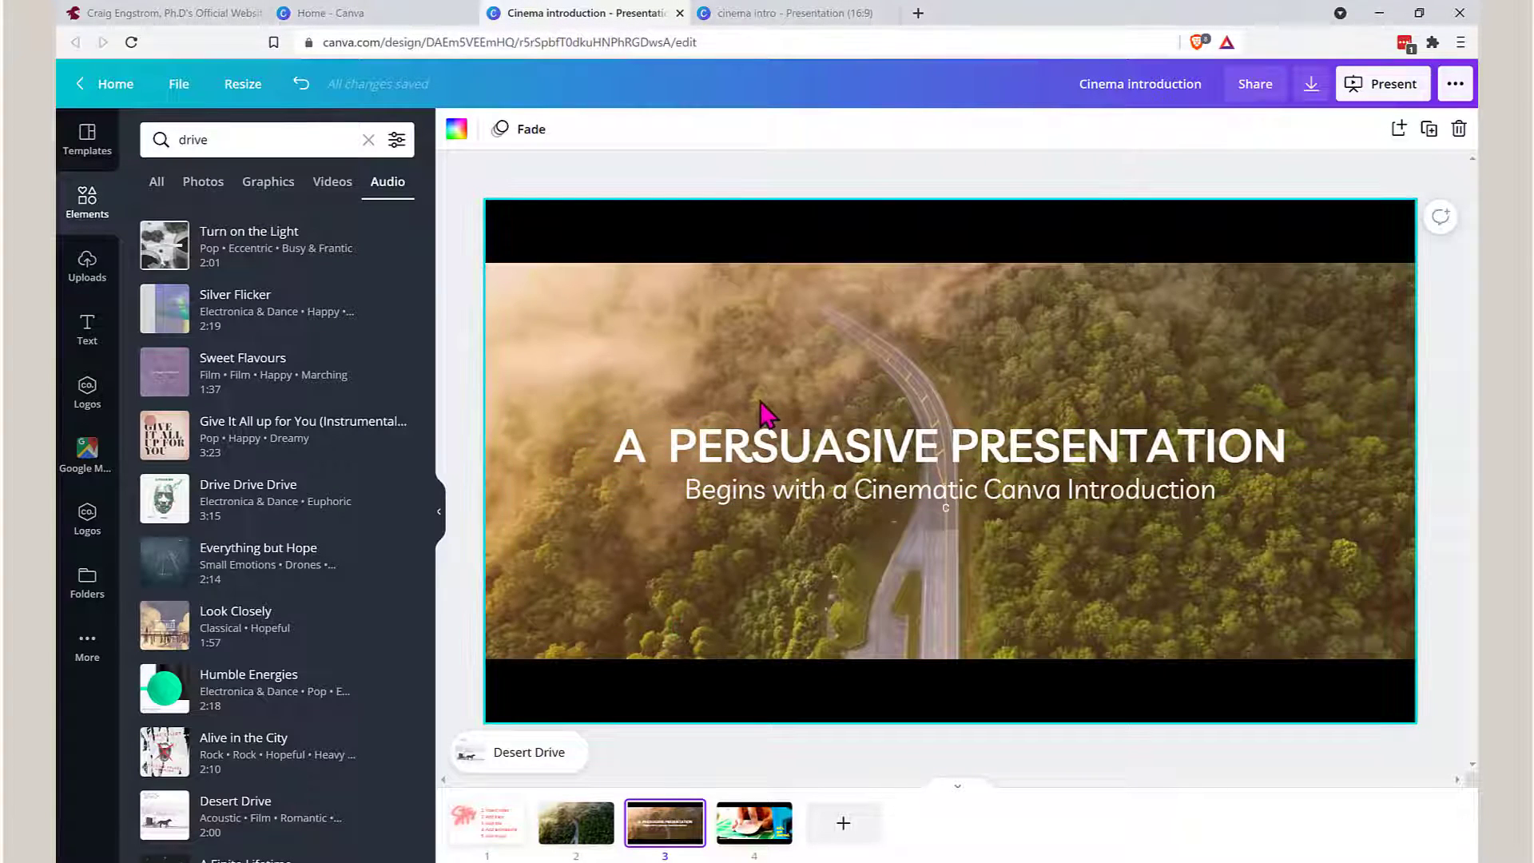
left_click(612, 844)
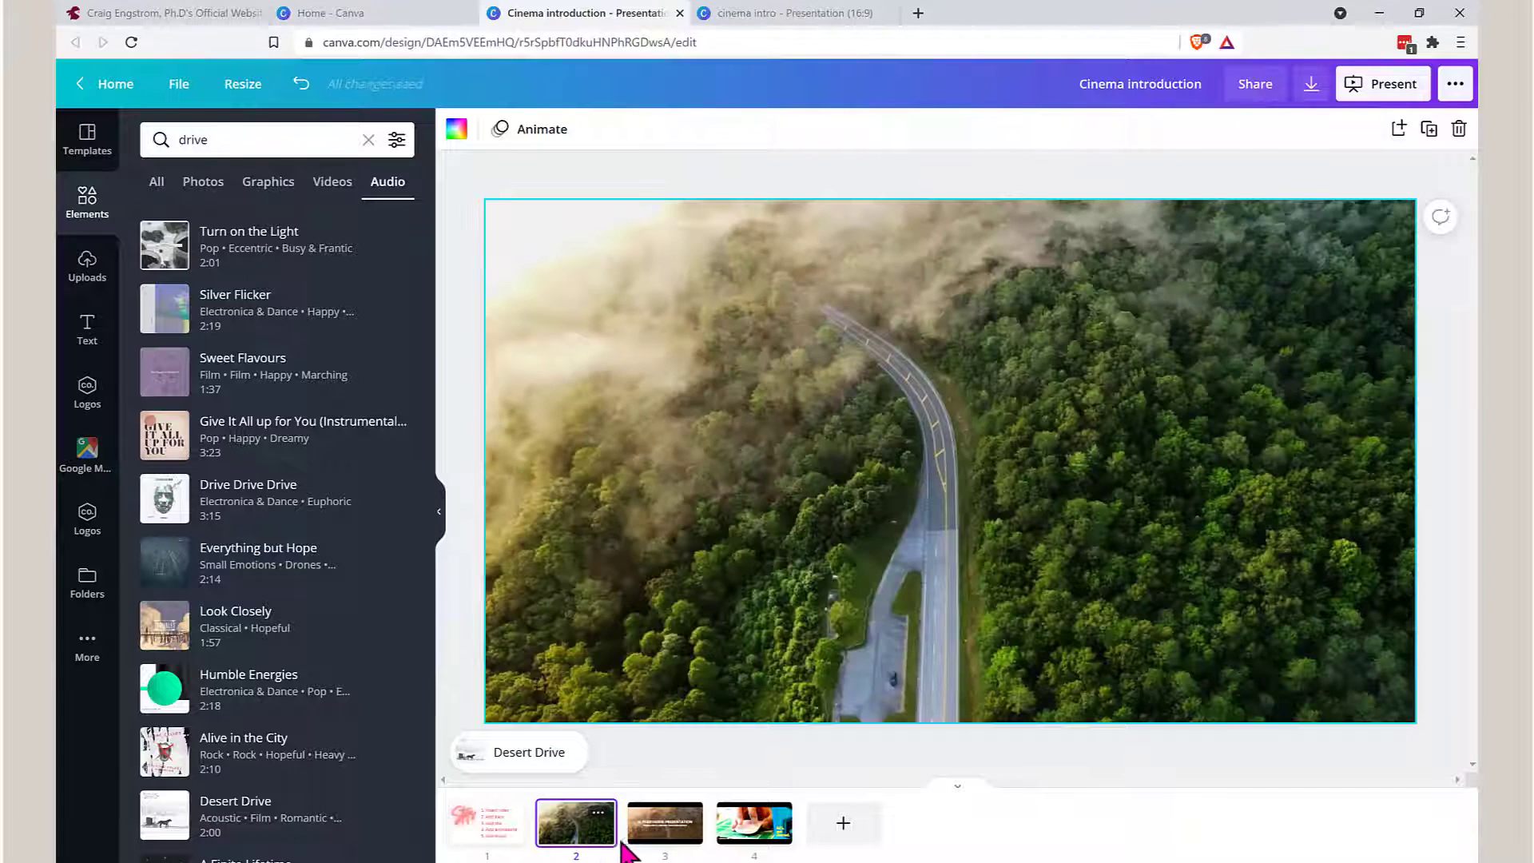
left_click(644, 843)
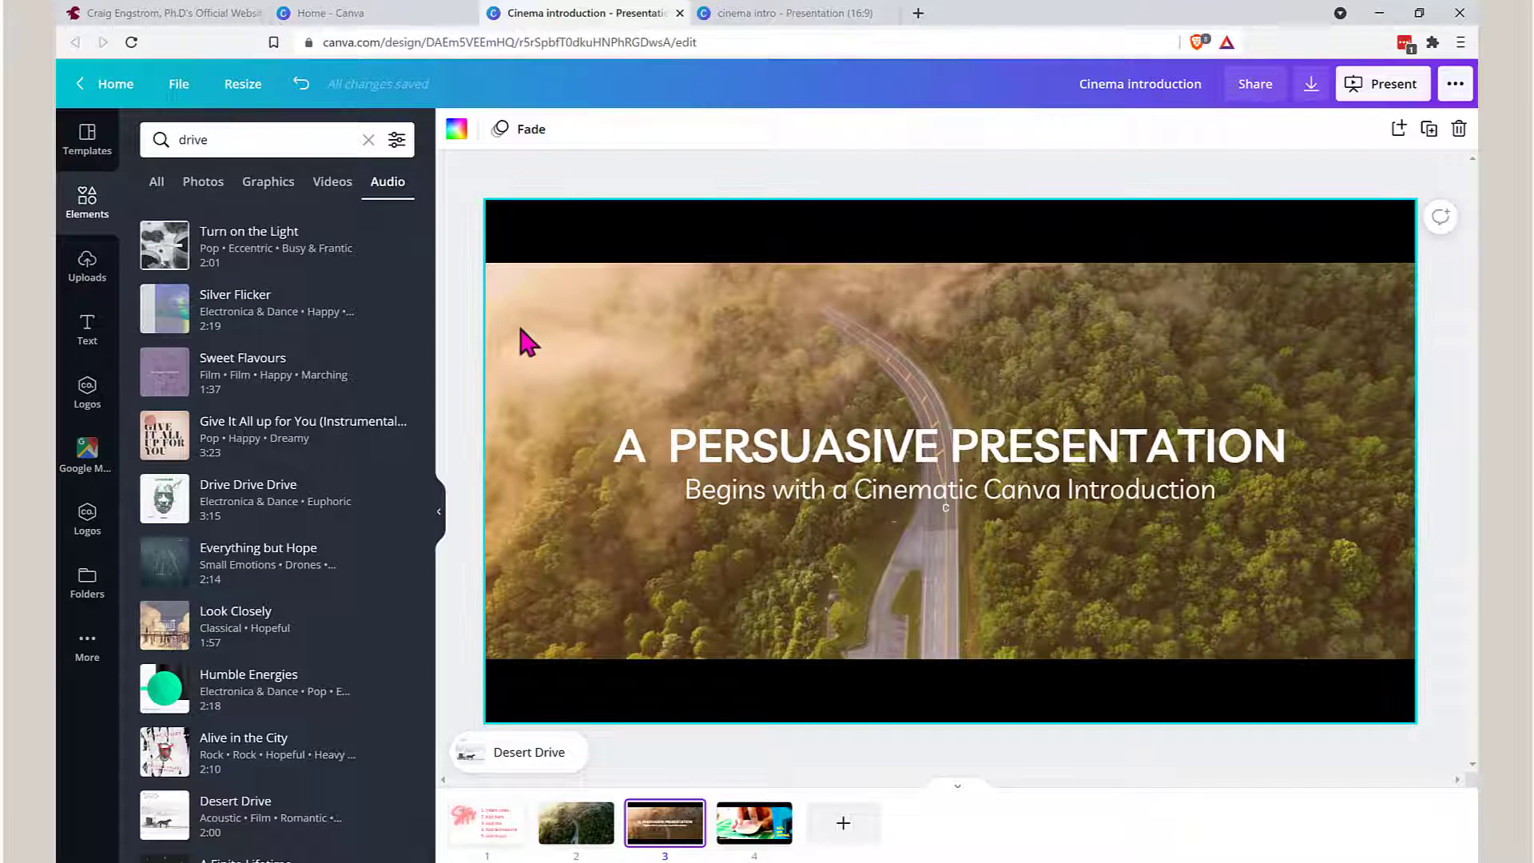
left_click(731, 15)
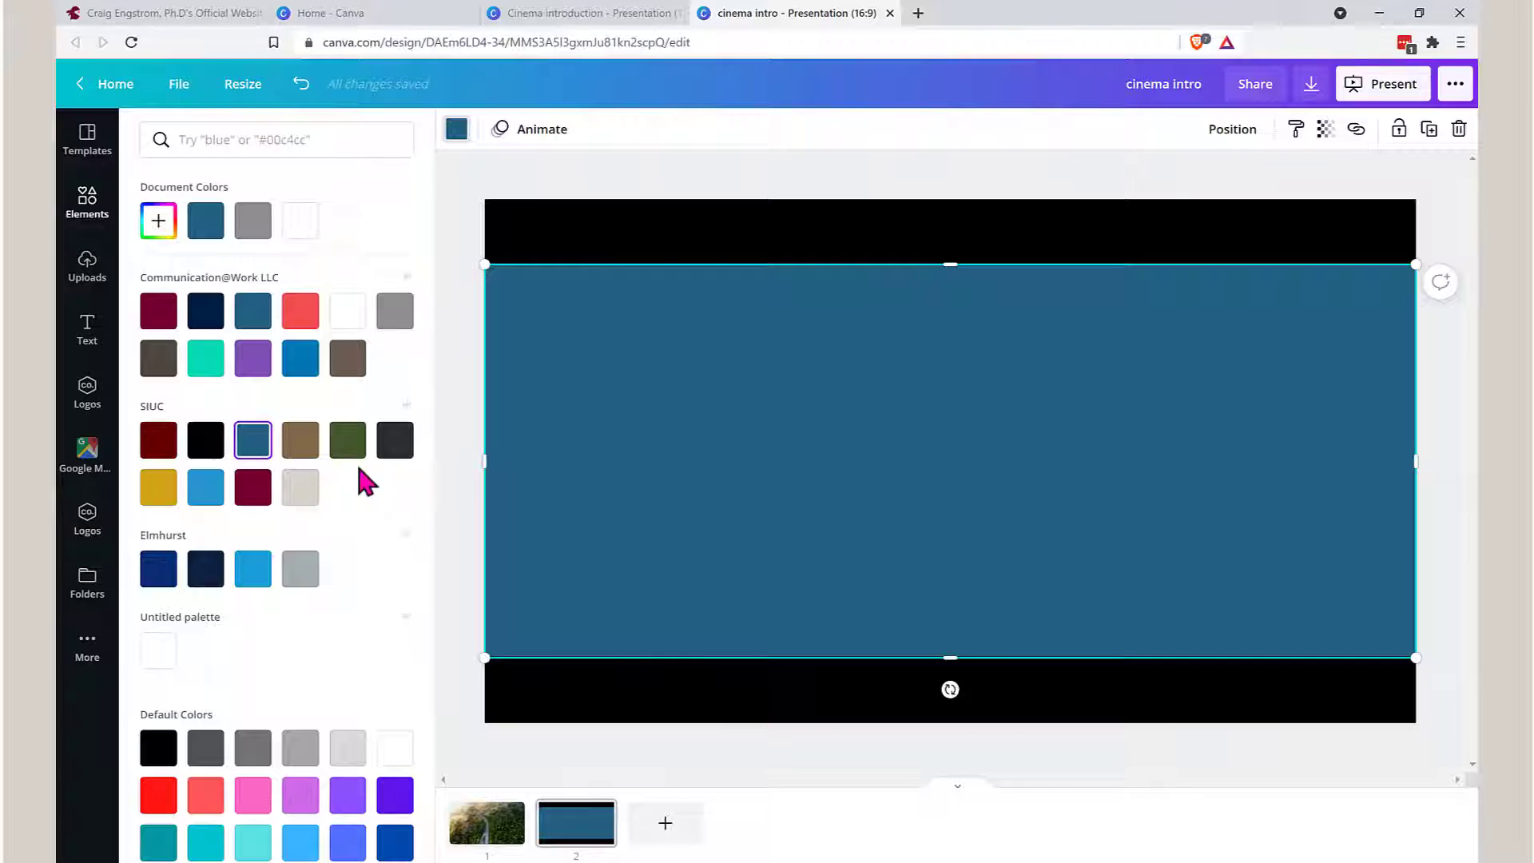
Step: Colour the central rectangle with the gold from the SIUC palette and make it mostly transparent over the background video
scroll(200, 572, "down", 1)
left_click(300, 812)
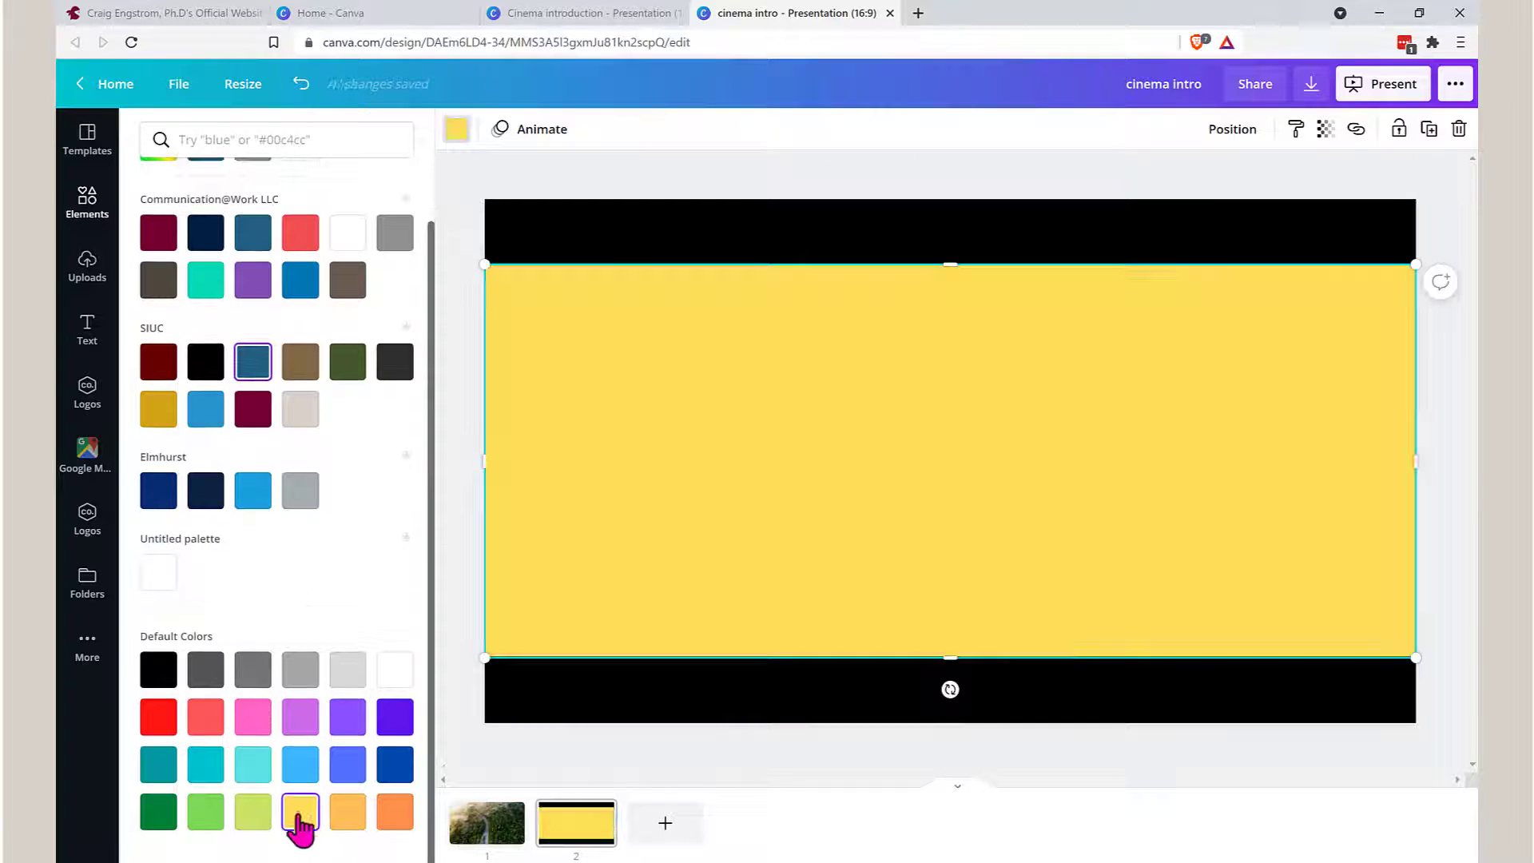
left_click(345, 828)
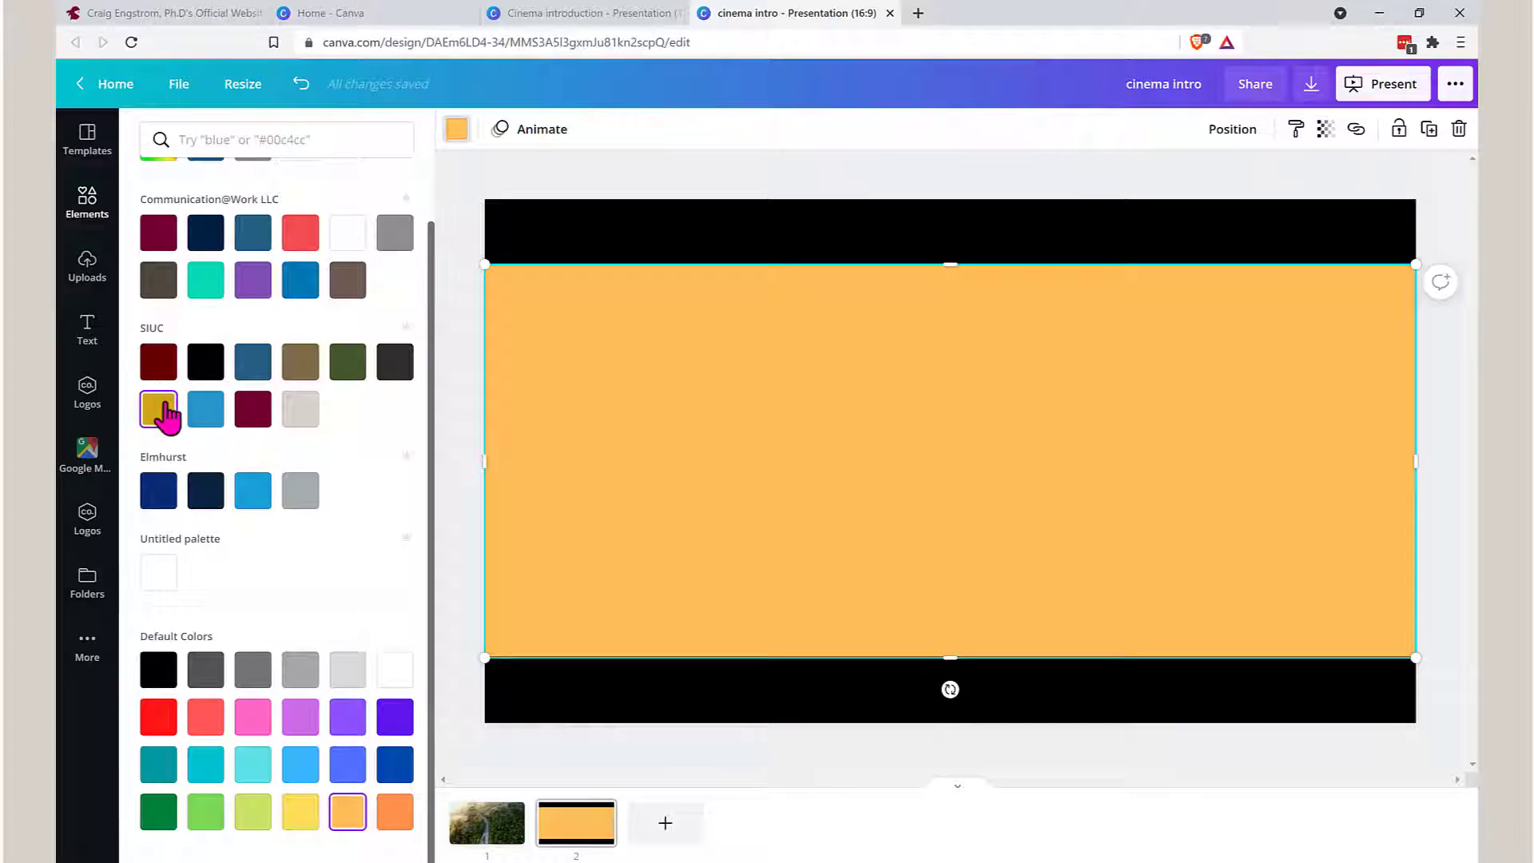
left_click(164, 406)
left_click(1326, 129)
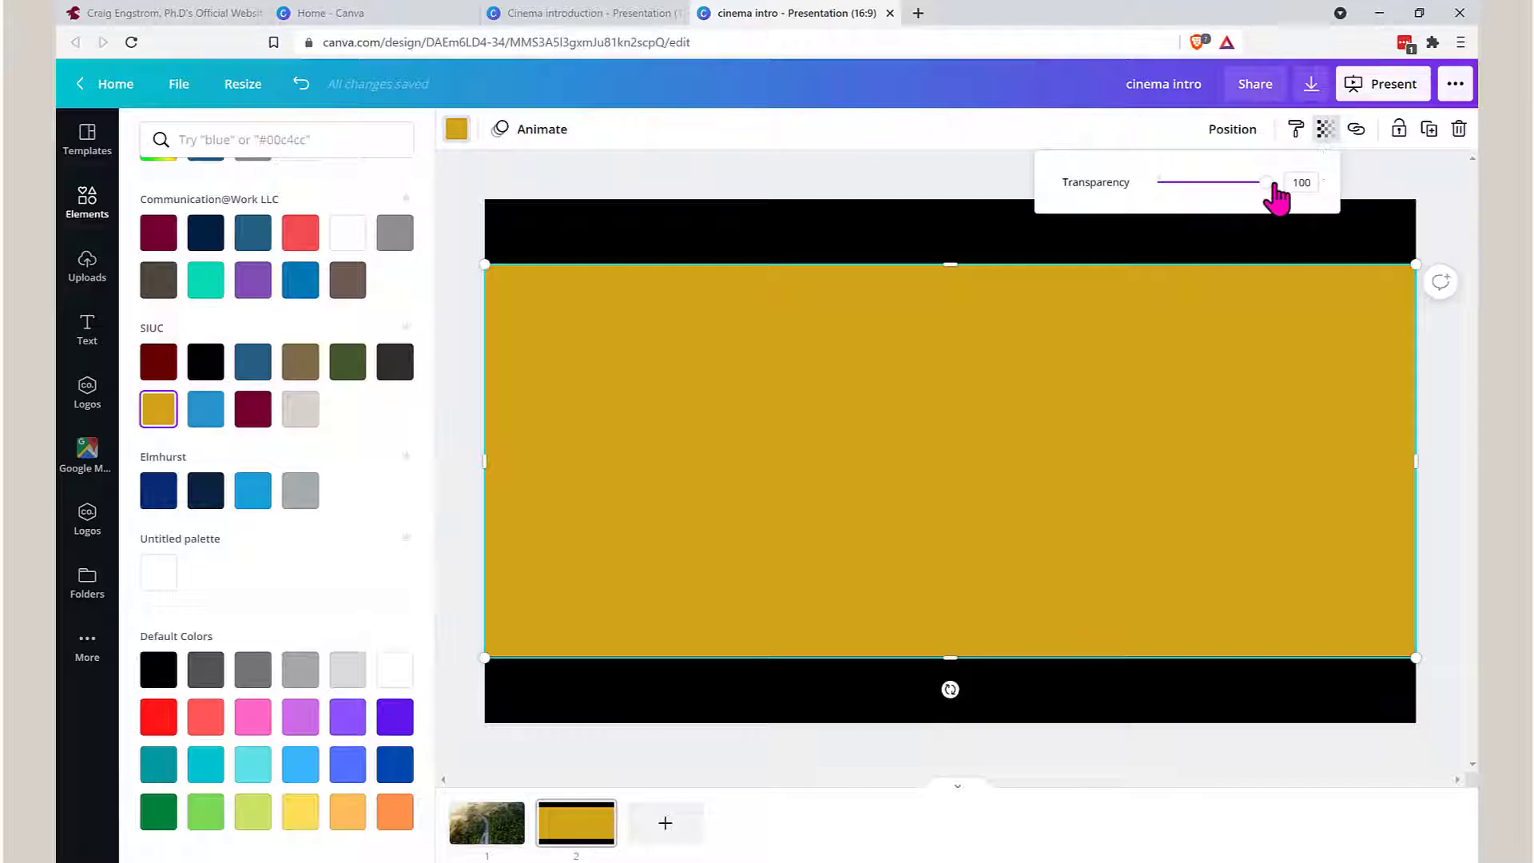
left_click_drag(1270, 184, 1189, 206)
left_click(869, 272)
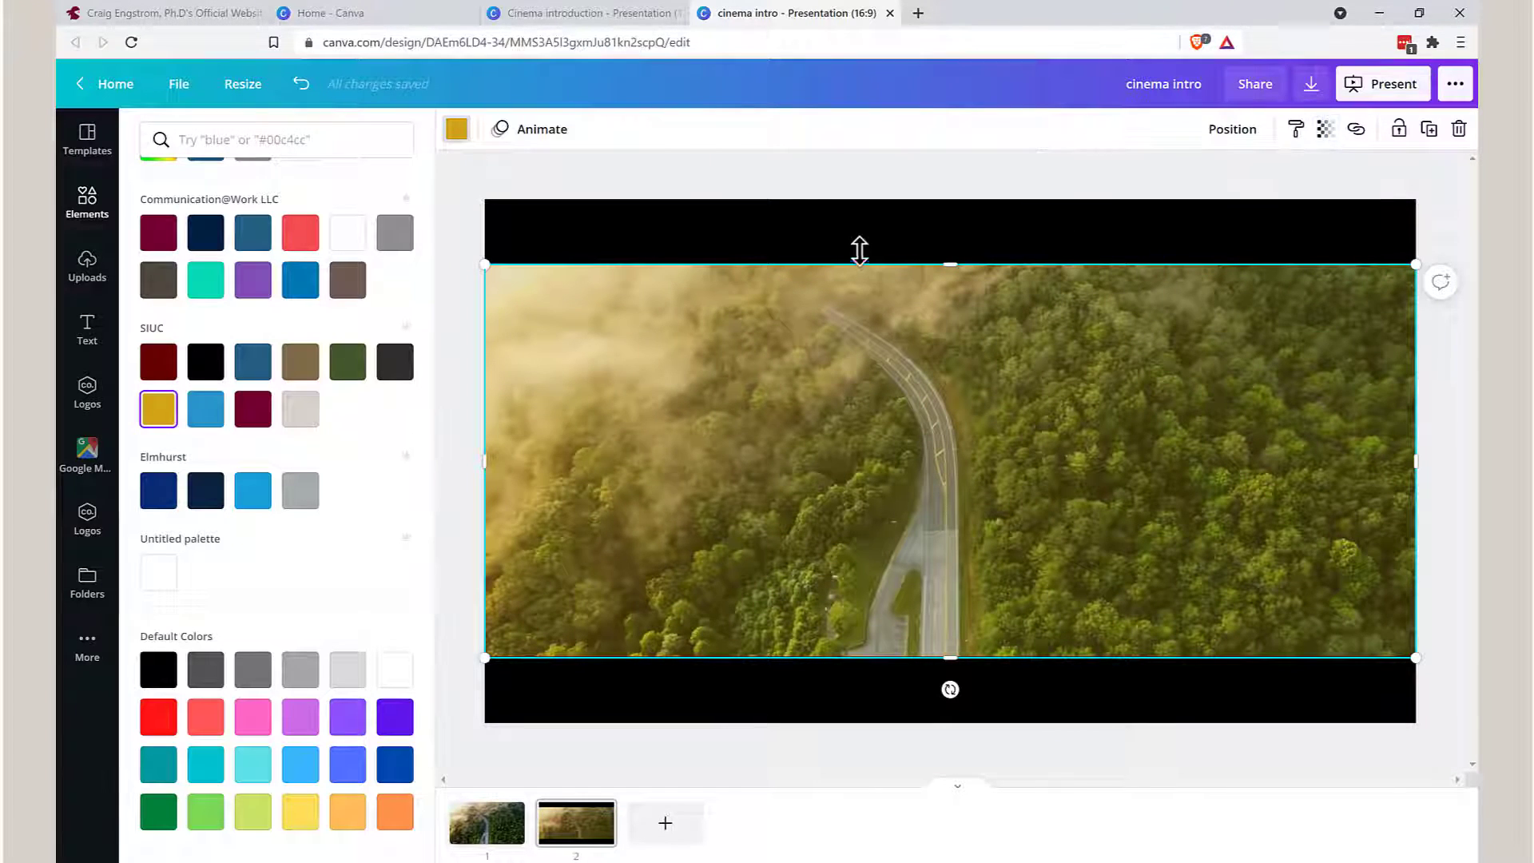
Step: Group the upper and lower black bars on page 2 into one object
left_click(772, 242)
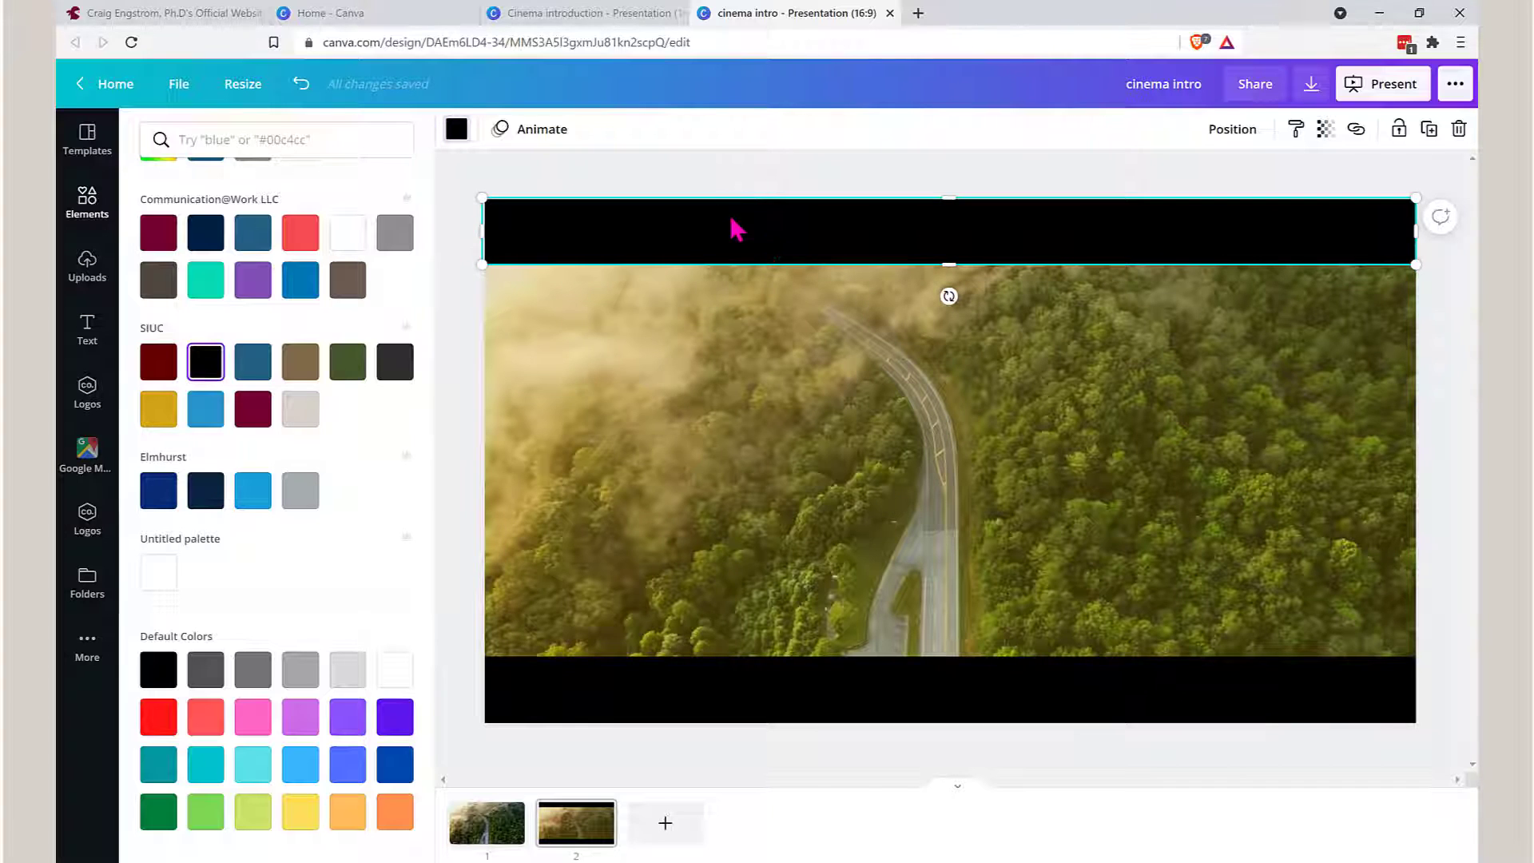
left_click(859, 701)
left_click(758, 244, "shift")
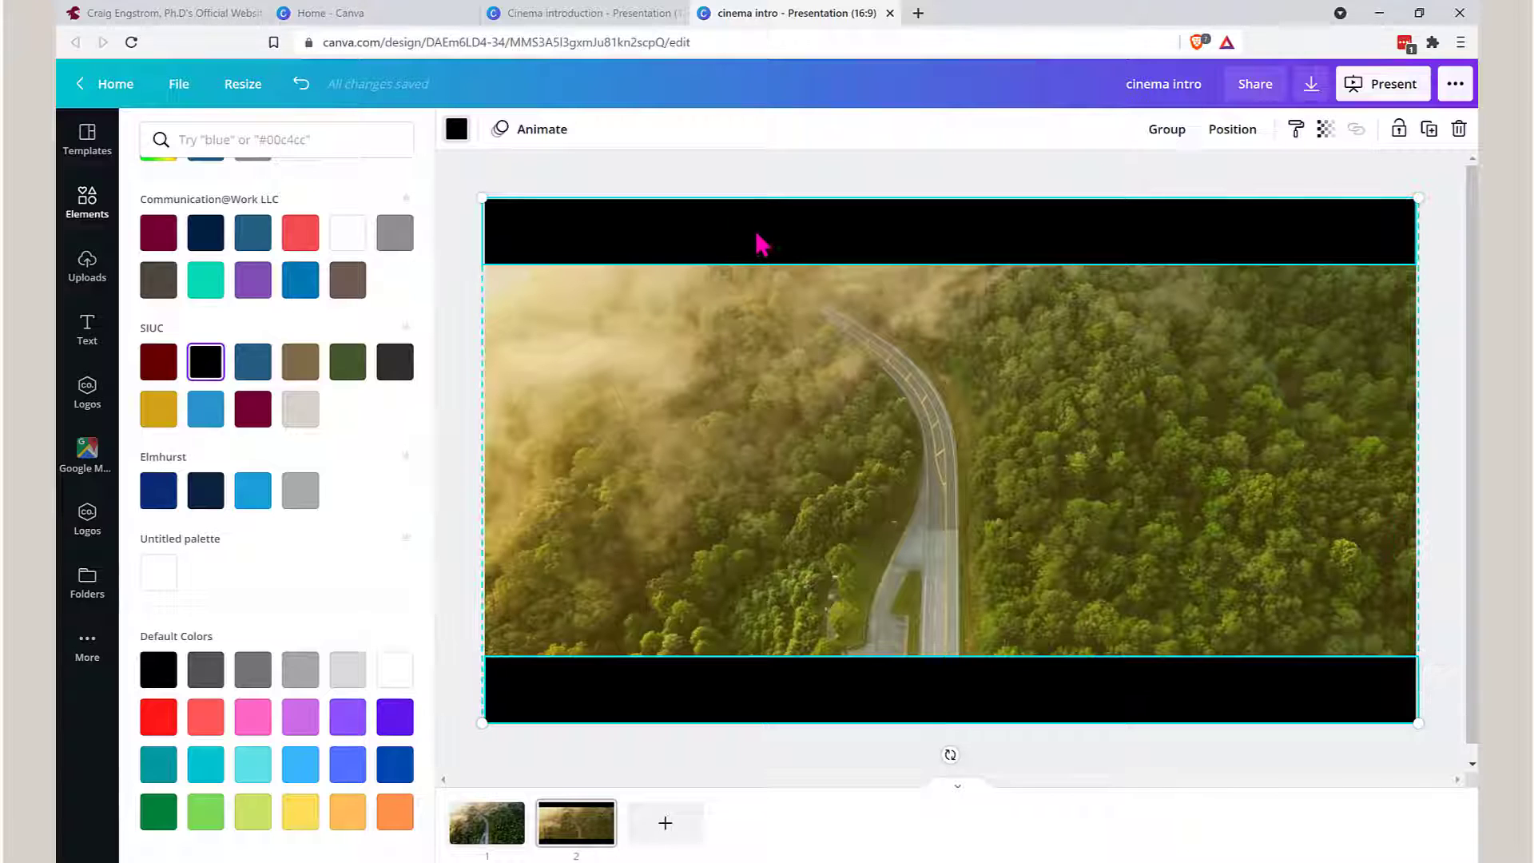
left_click(1163, 132)
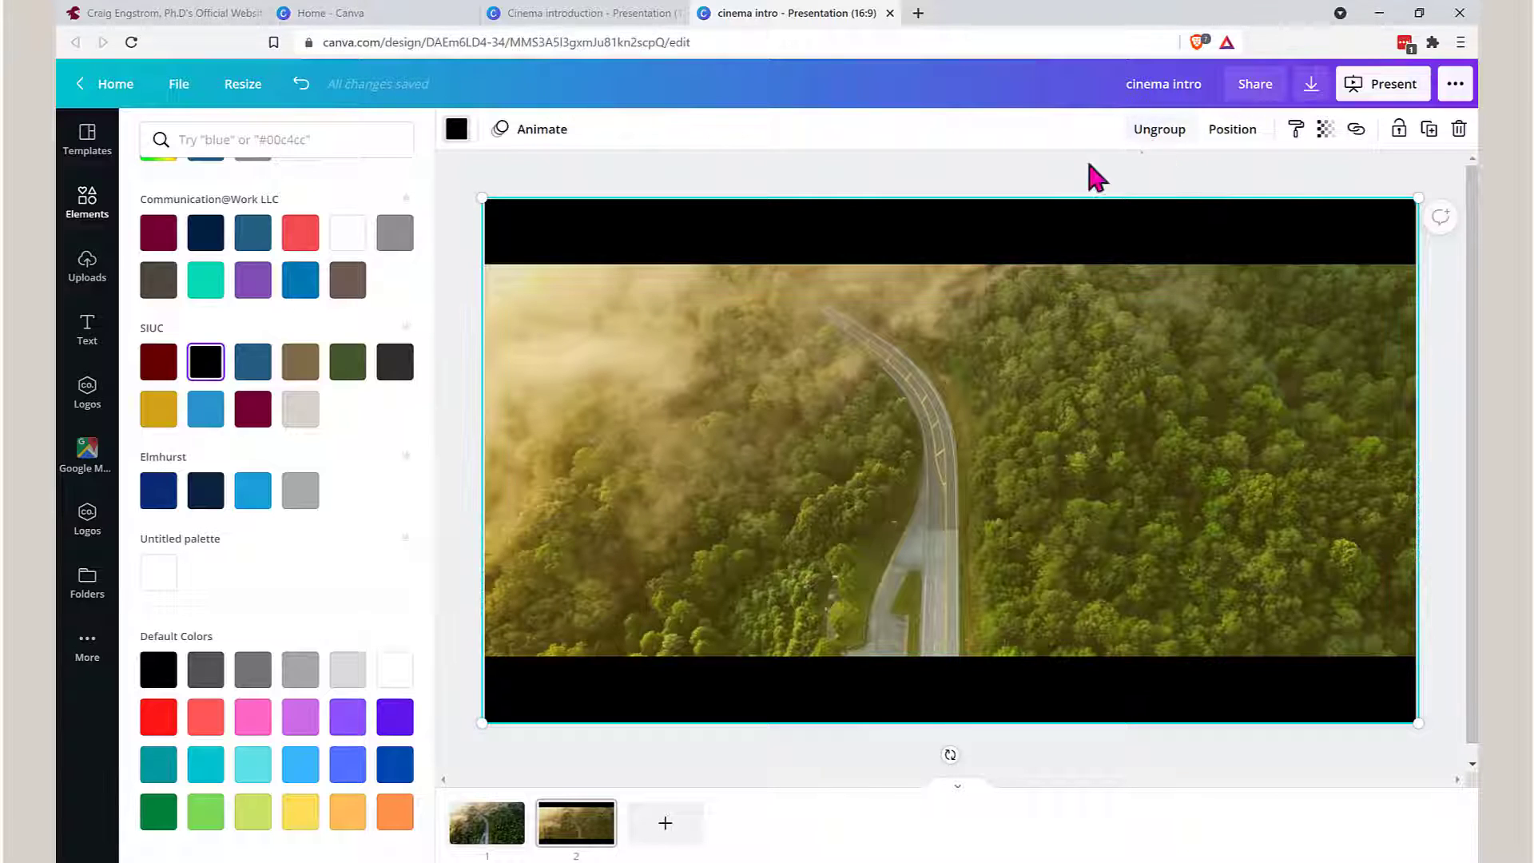
left_click(903, 179)
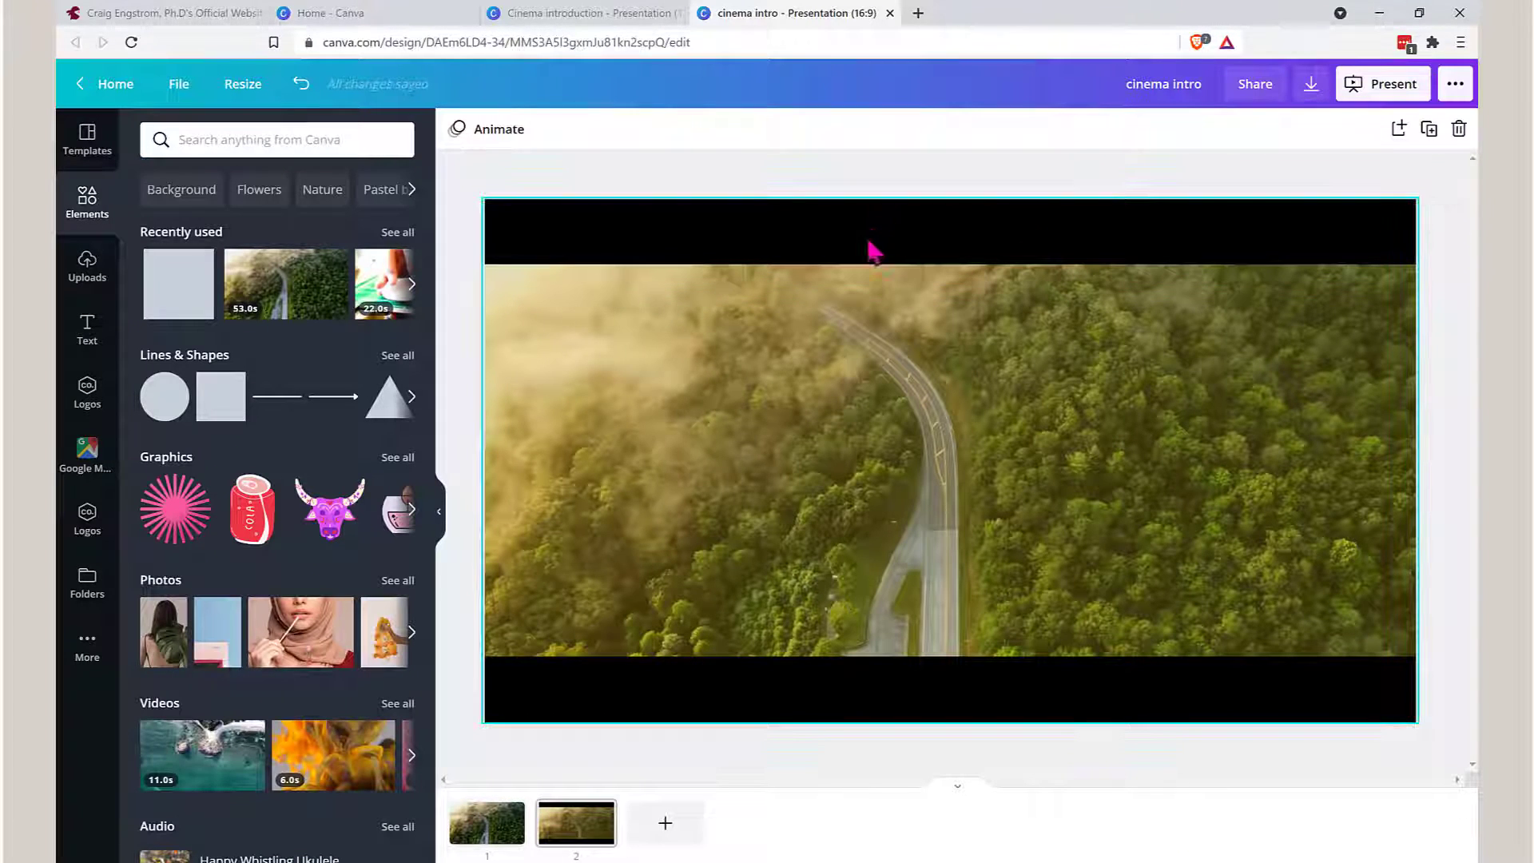
Step: Check the steps list and the fonts of the title and subtitle on page 3 of the Cinema introduction presentation
left_click(540, 11)
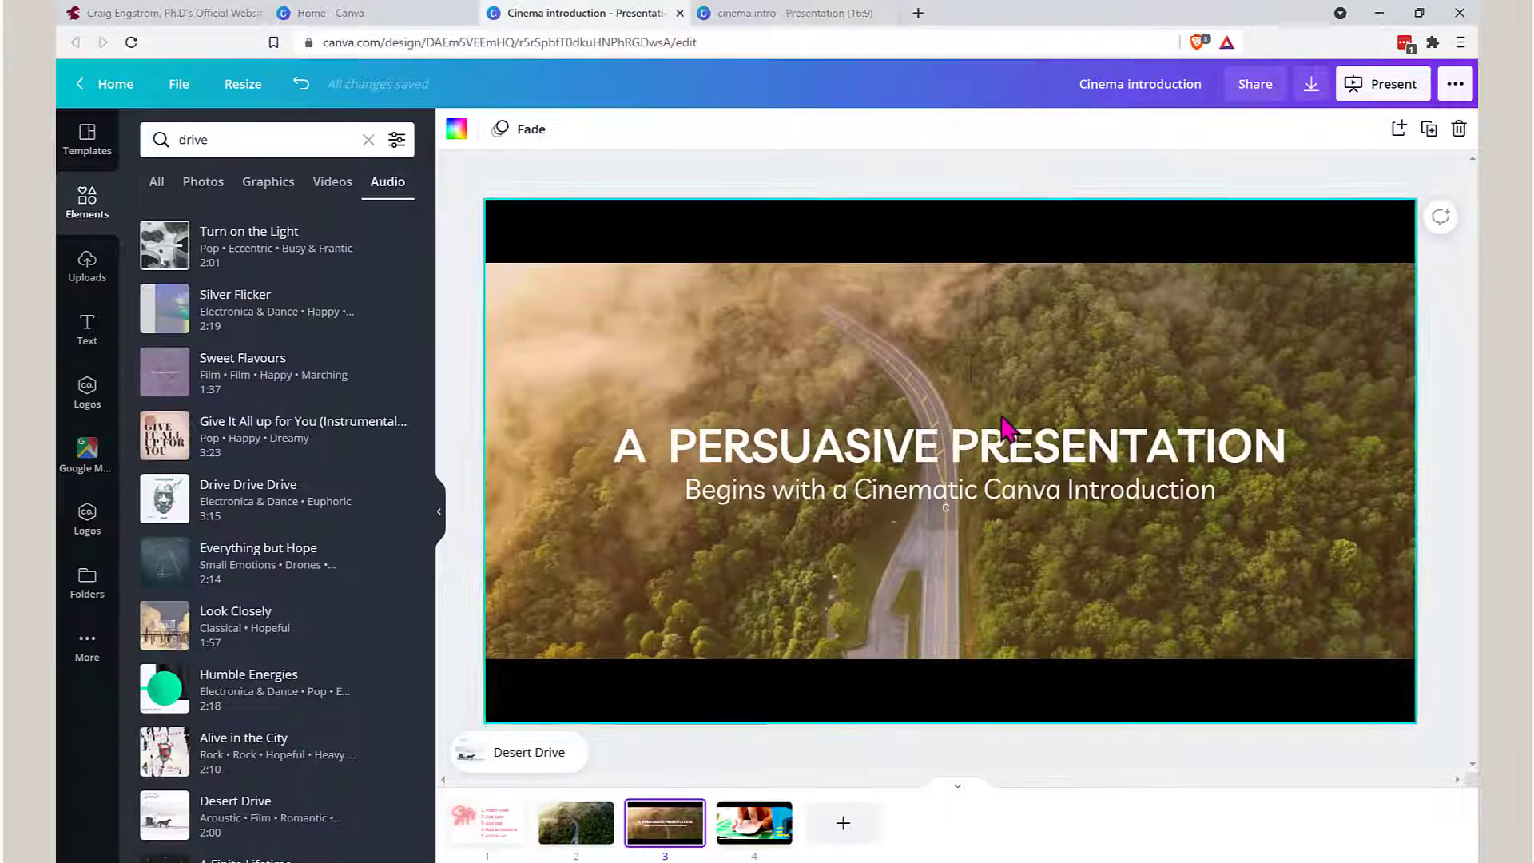
left_click(508, 812)
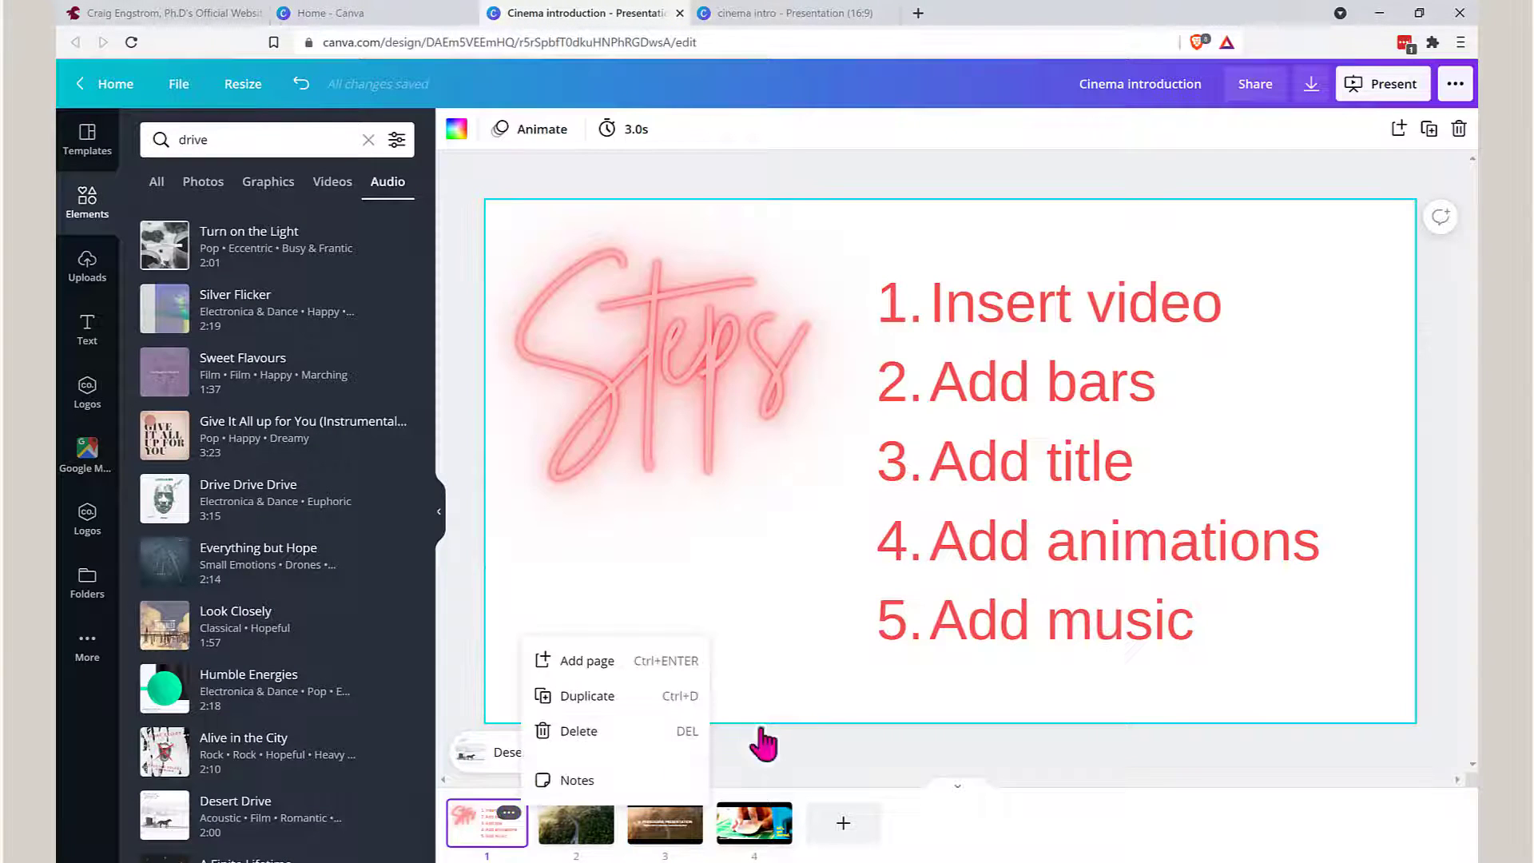
left_click(829, 11)
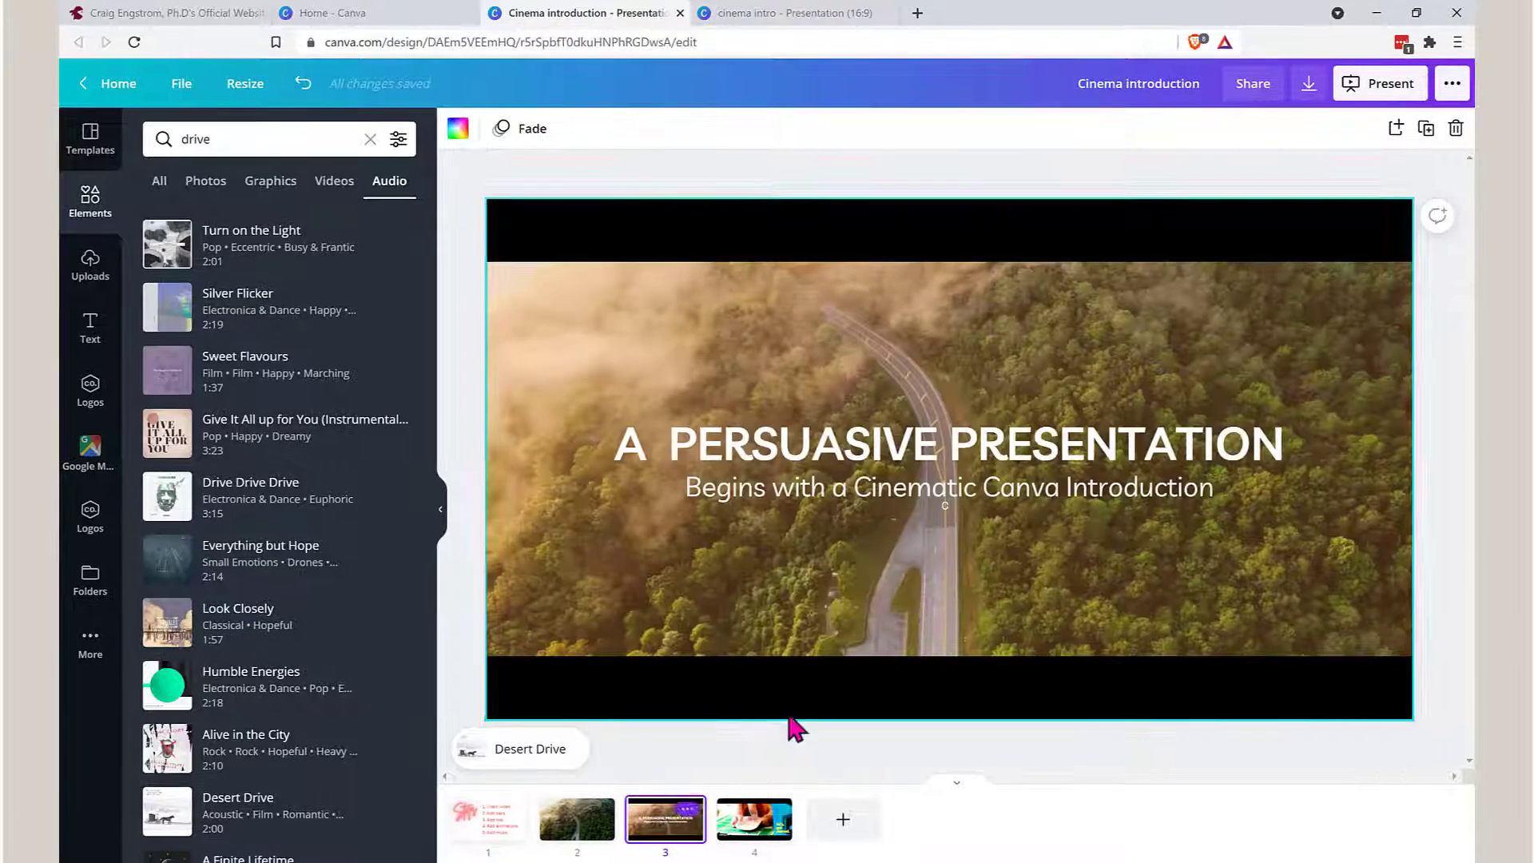
left_click(867, 462)
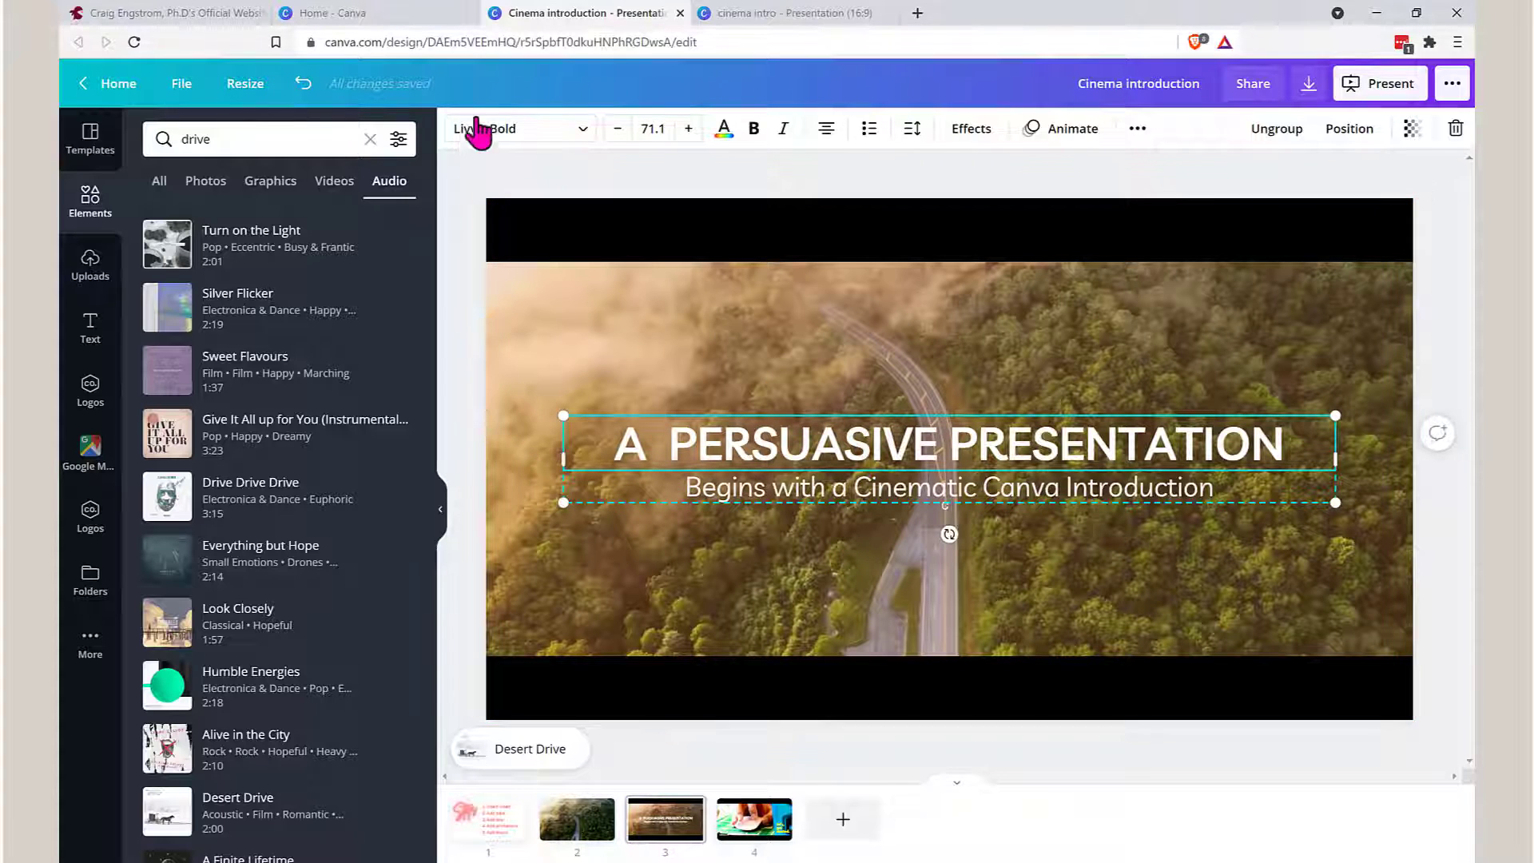
left_click(841, 495)
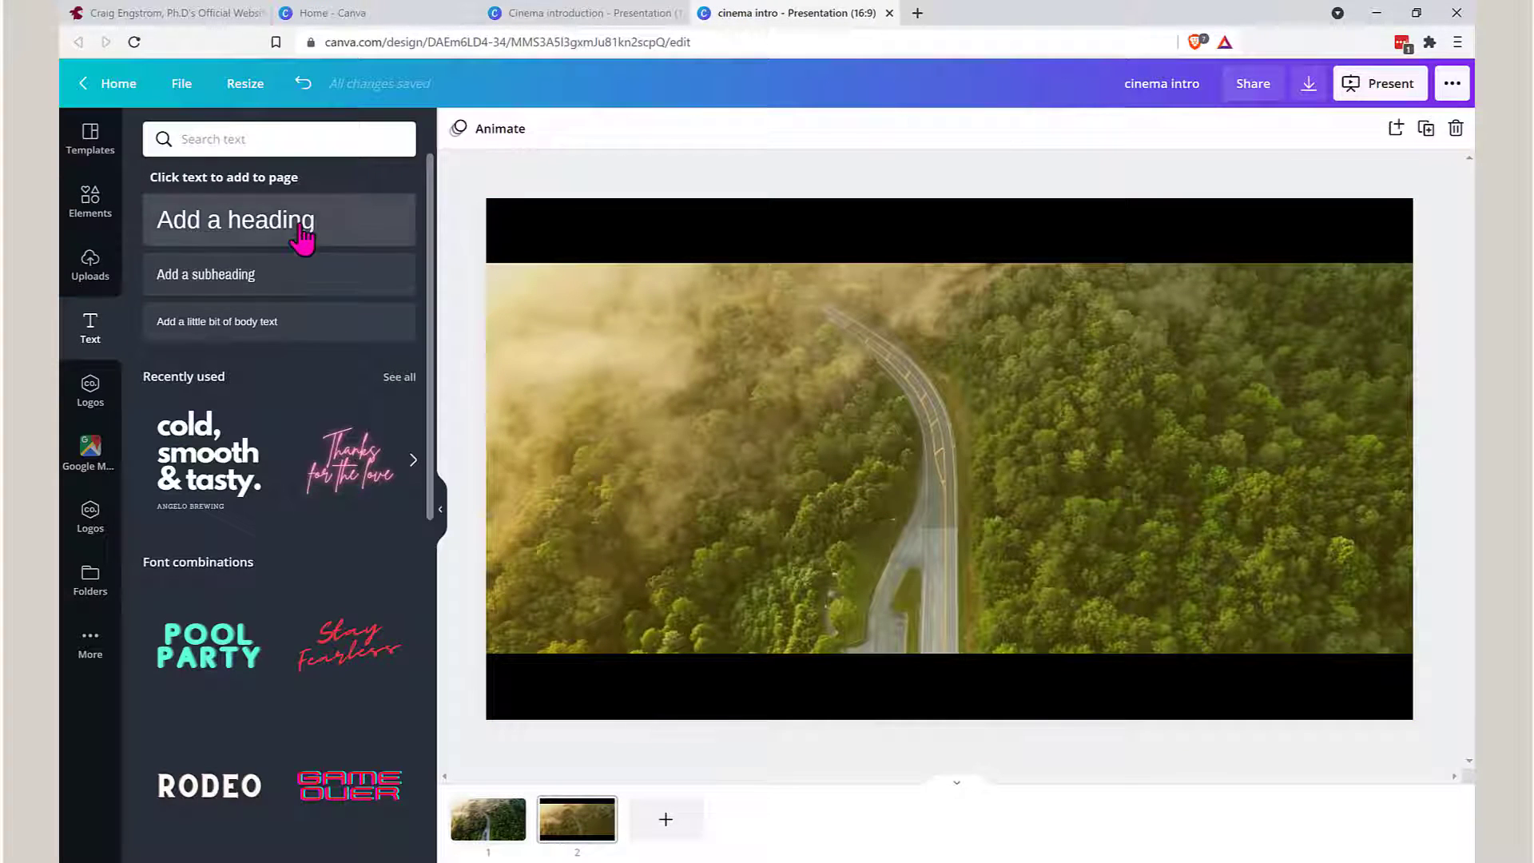
Step: Add a heading to page 2 of the cinema intro design and set its font to Livvic Bold
left_click(302, 234)
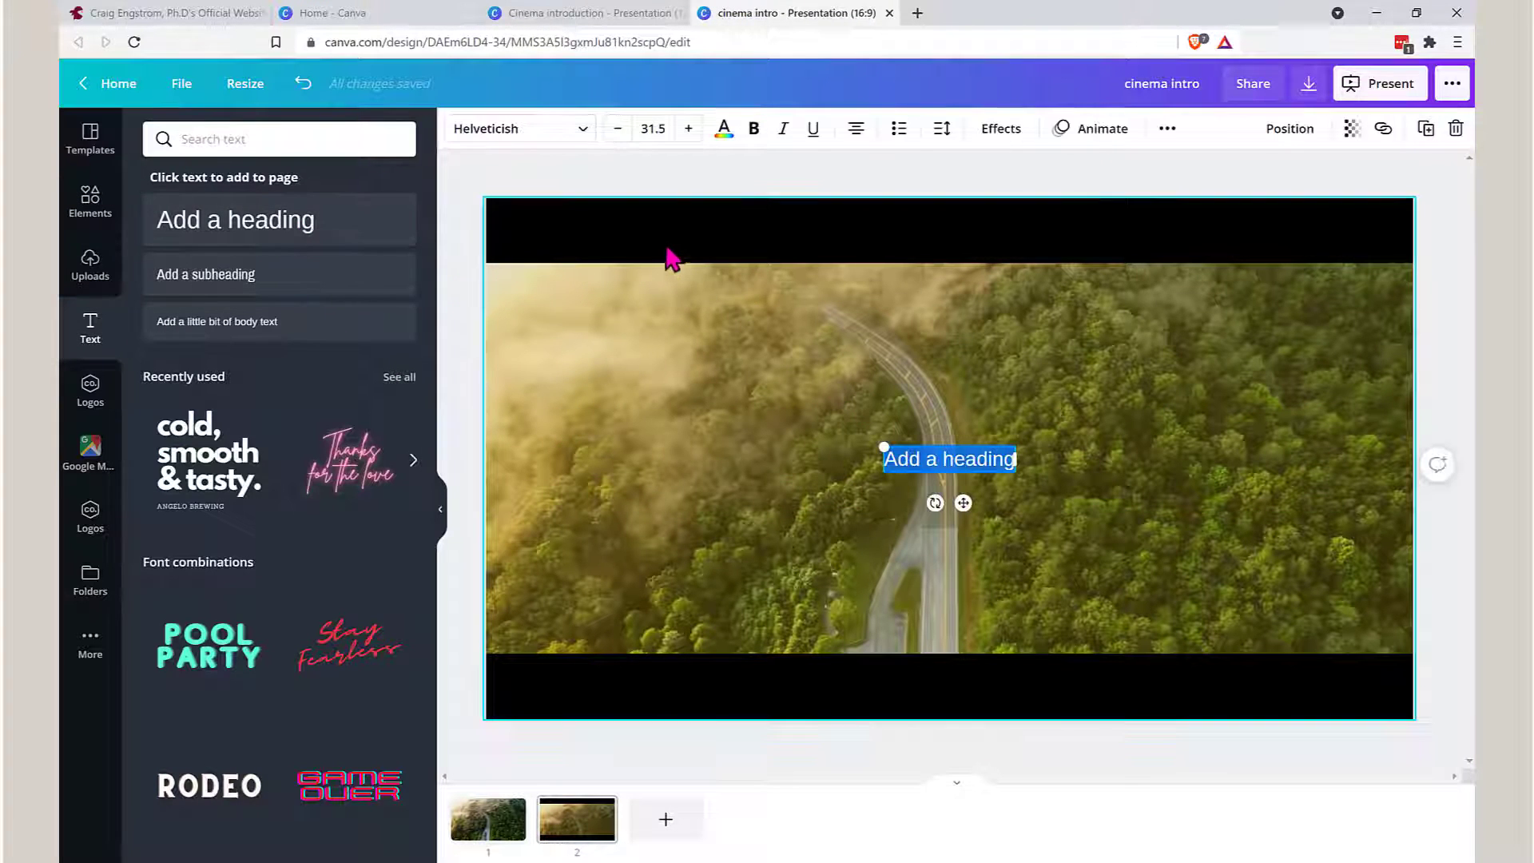
left_click(577, 132)
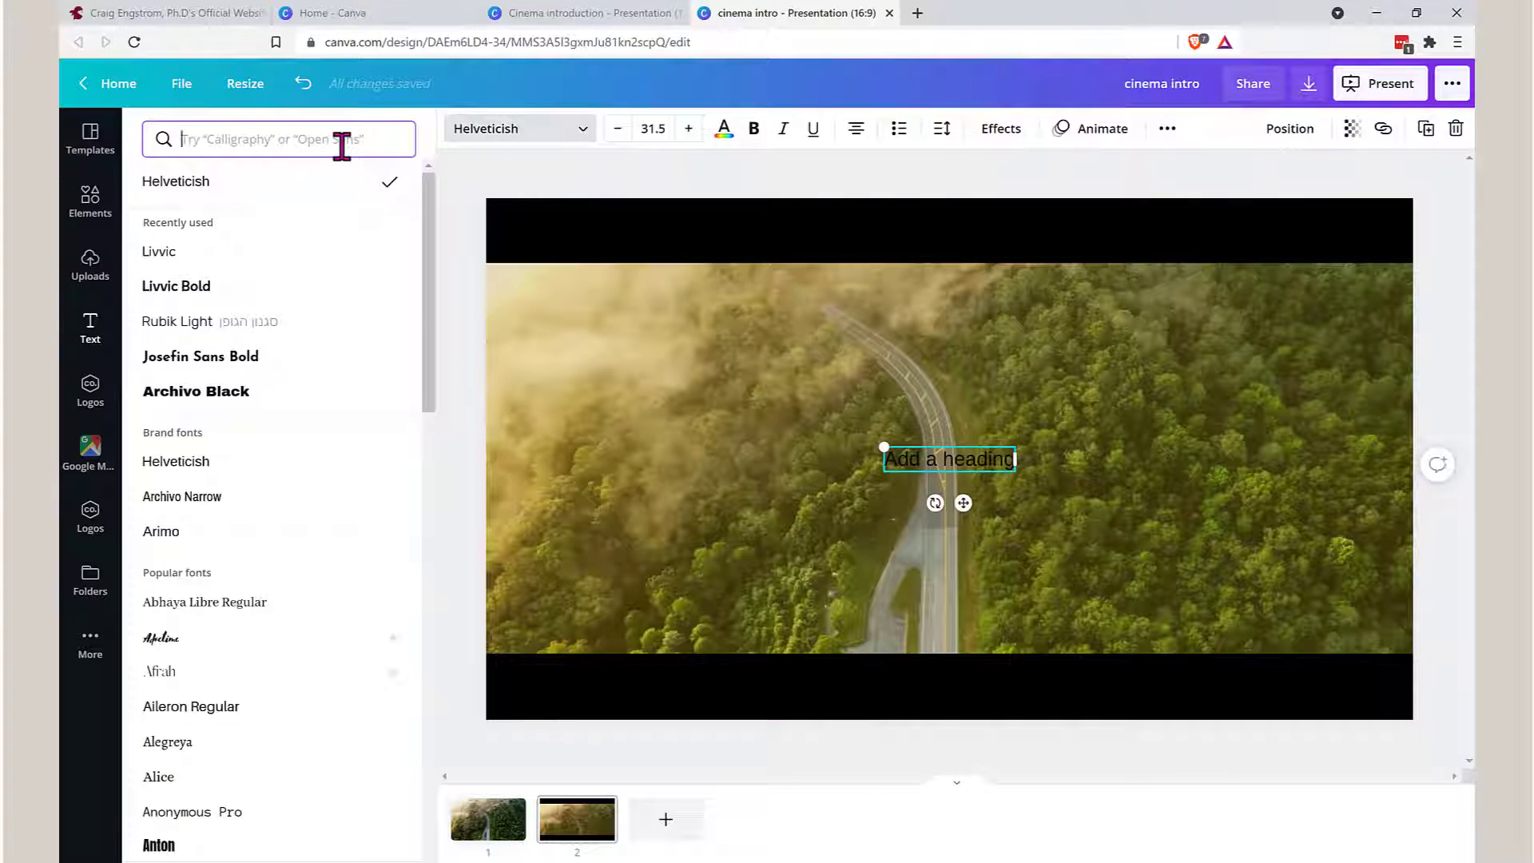
type("title")
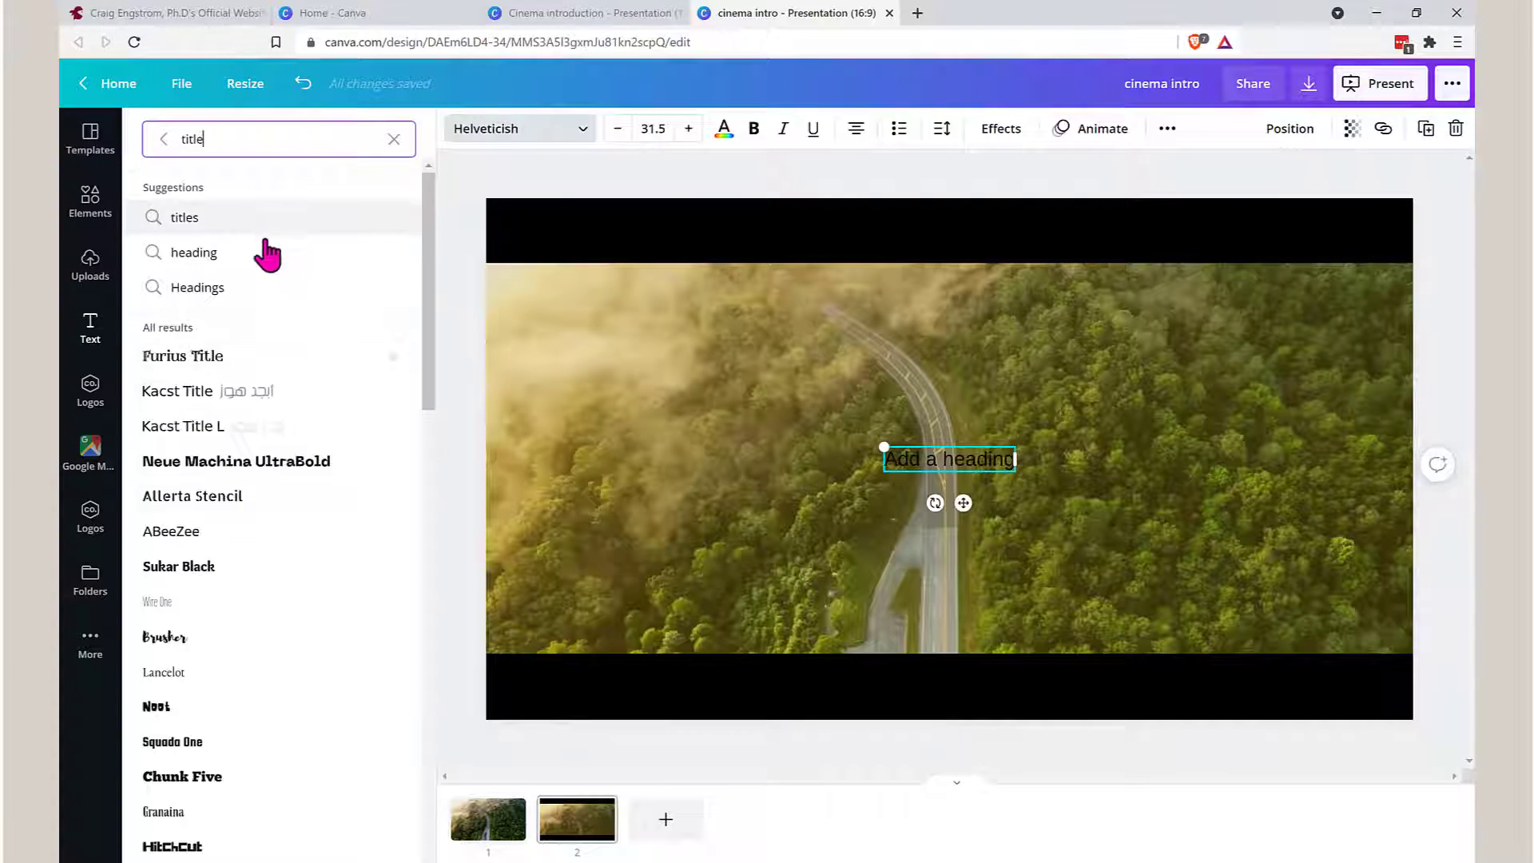
scroll(188, 704, "down", 2)
scroll(190, 689, "down", 1)
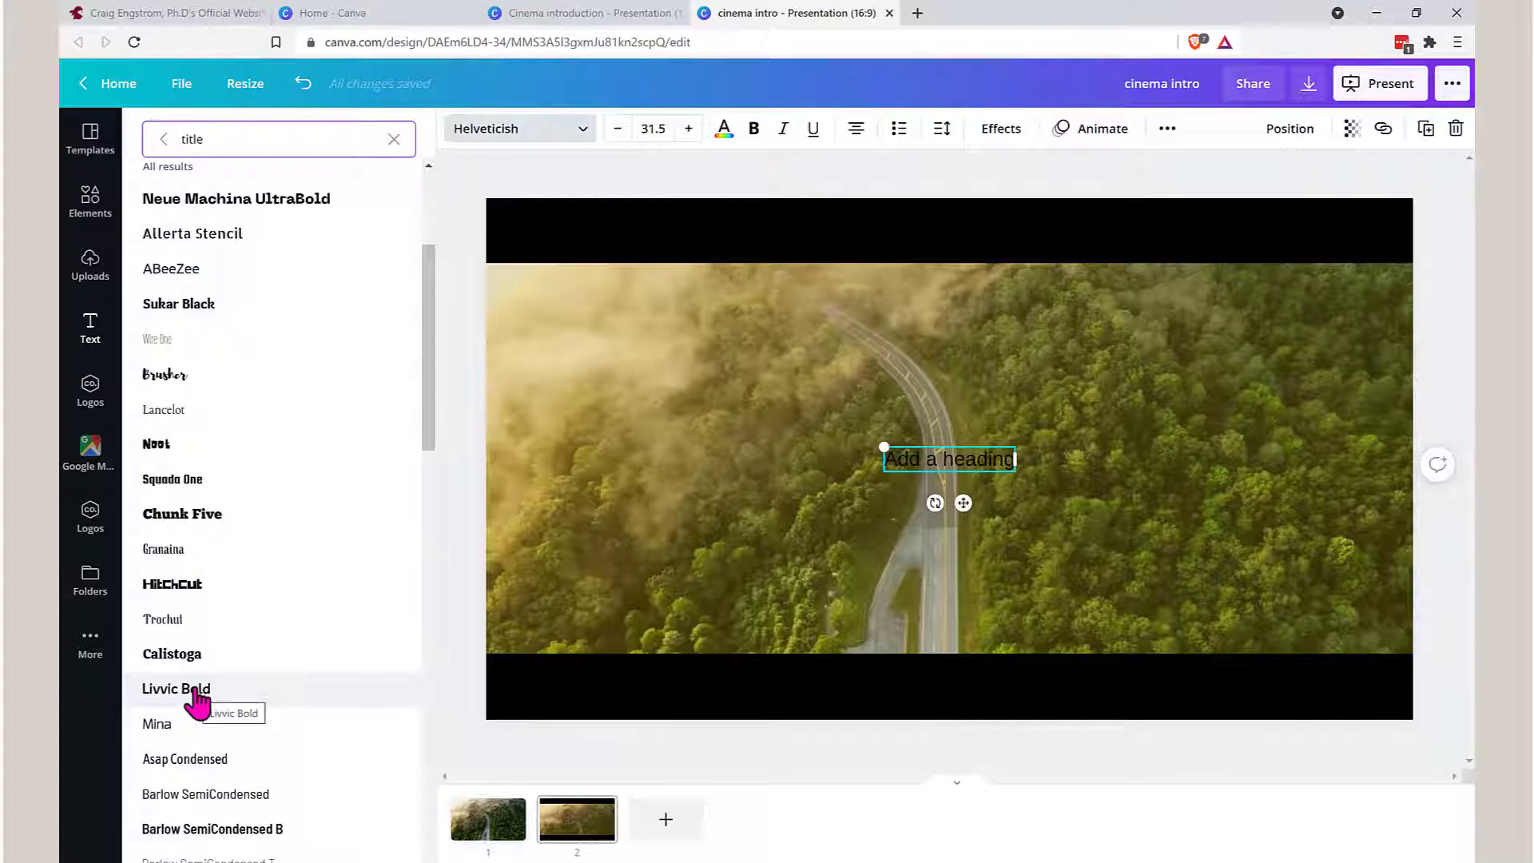
left_click(196, 701)
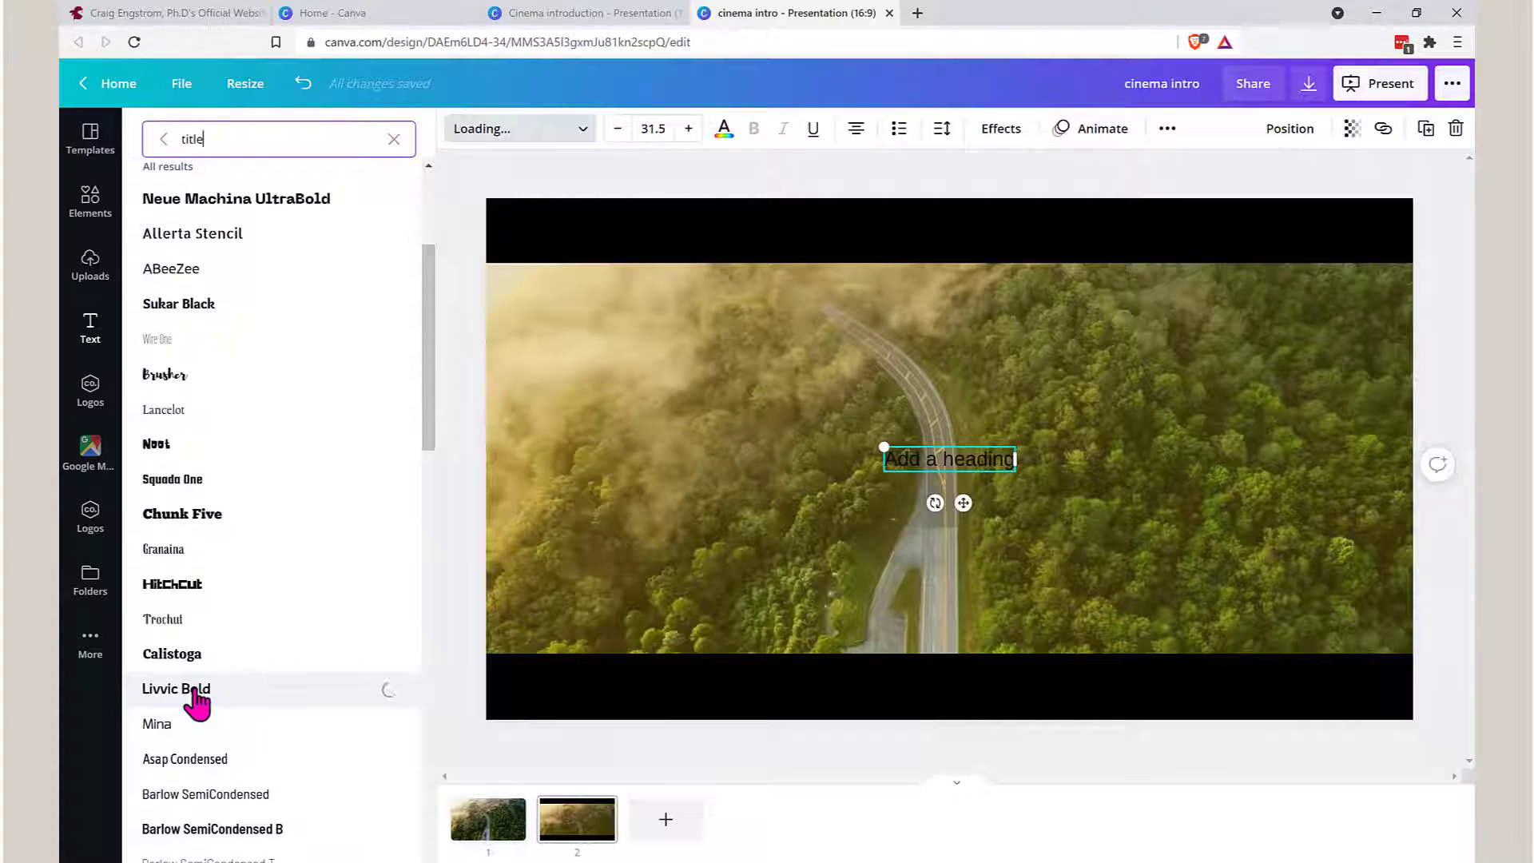
Step: Set the heading's font size to 100 and move it up to slightly above the page's middle
left_click(673, 128)
type("100")
key("Return")
left_click(943, 582)
left_click_drag(945, 504, 946, 440)
Step: Replace the heading's placeholder text with "Intro"
double_click(945, 439)
type("Intro")
left_click(991, 568)
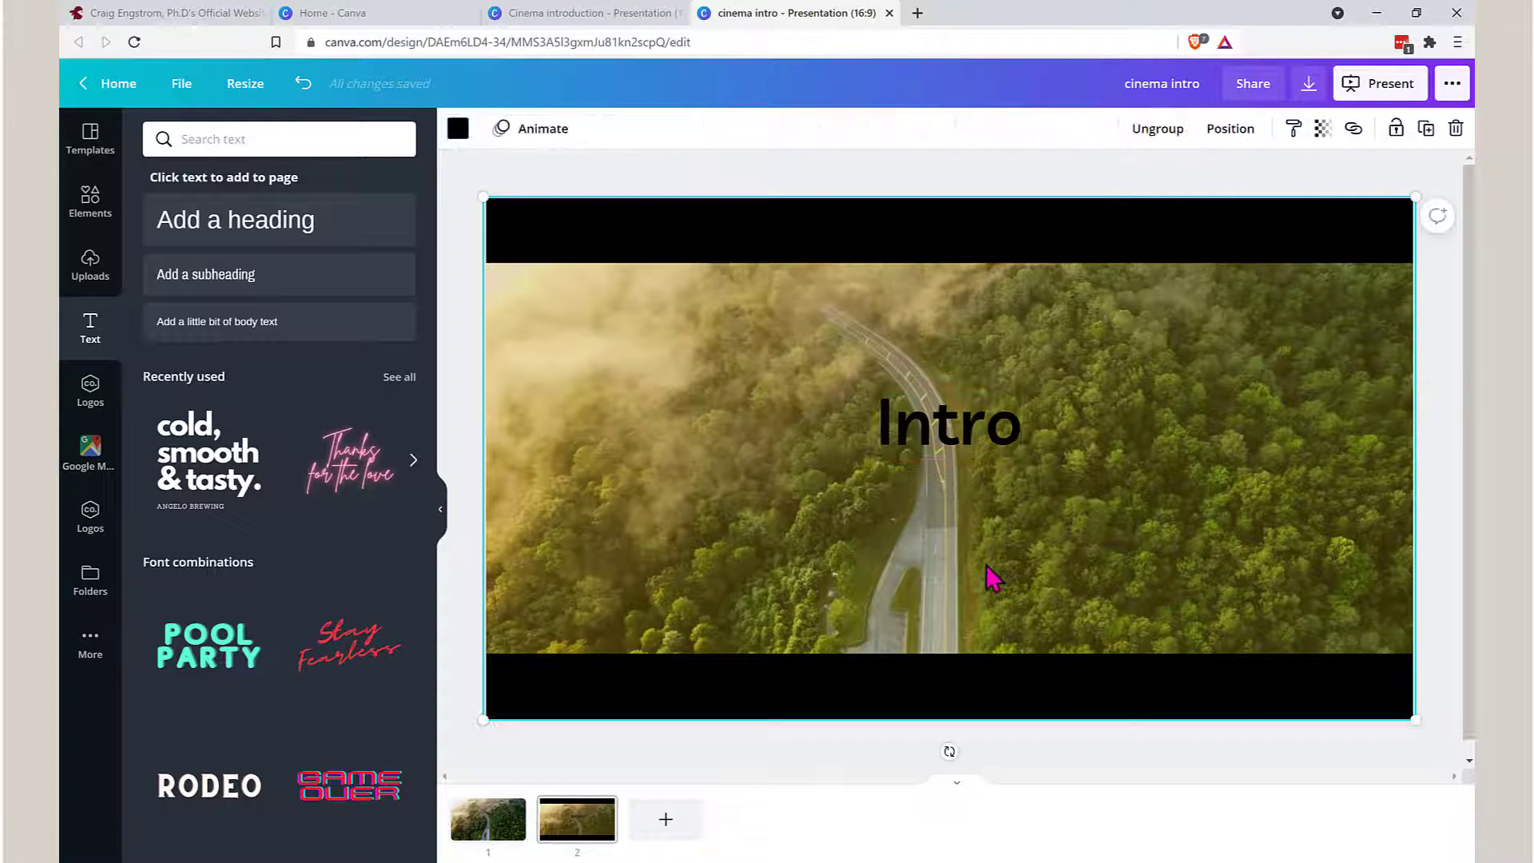
Step: Try the regular Livvic font on the Intro heading, and switch it back to Livvic Bold
left_click_drag(1000, 445, 995, 433)
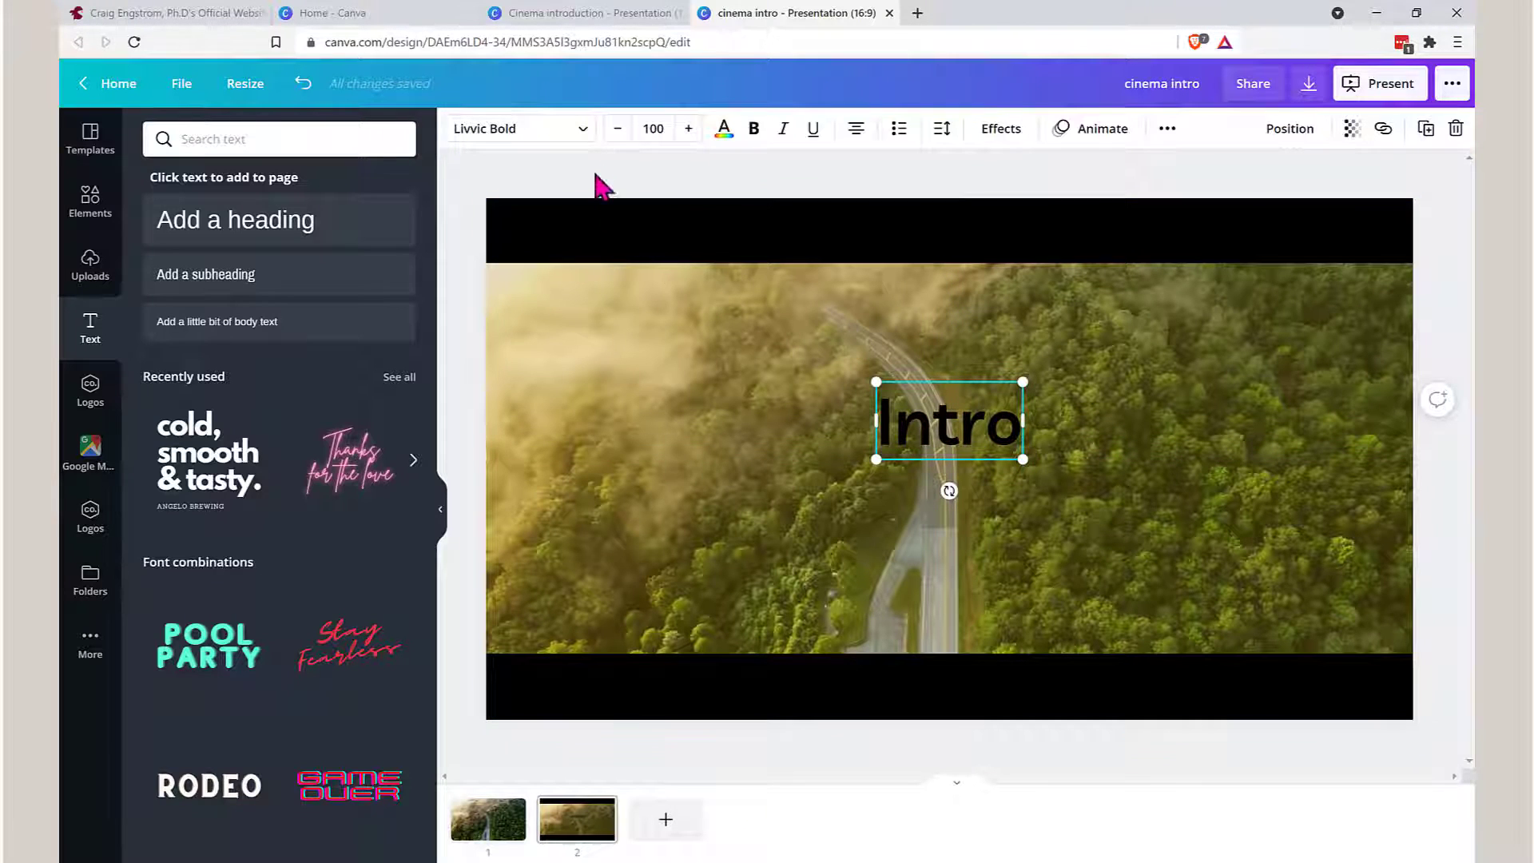
left_click(585, 130)
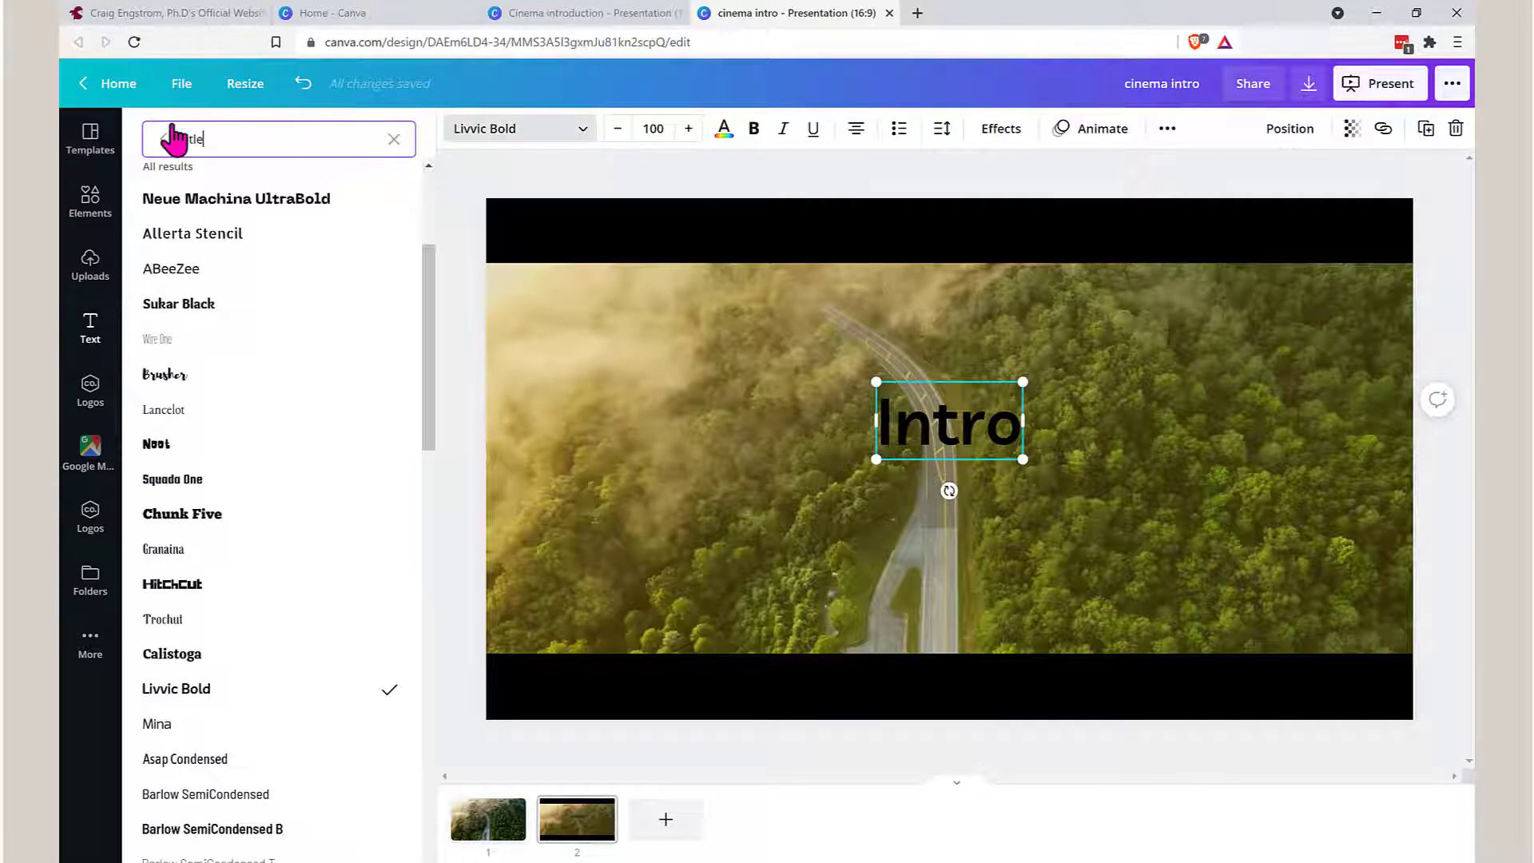
key("BackSpace")
key("BackSpace")
key("BackSpace")
key("BackSpace")
key("BackSpace")
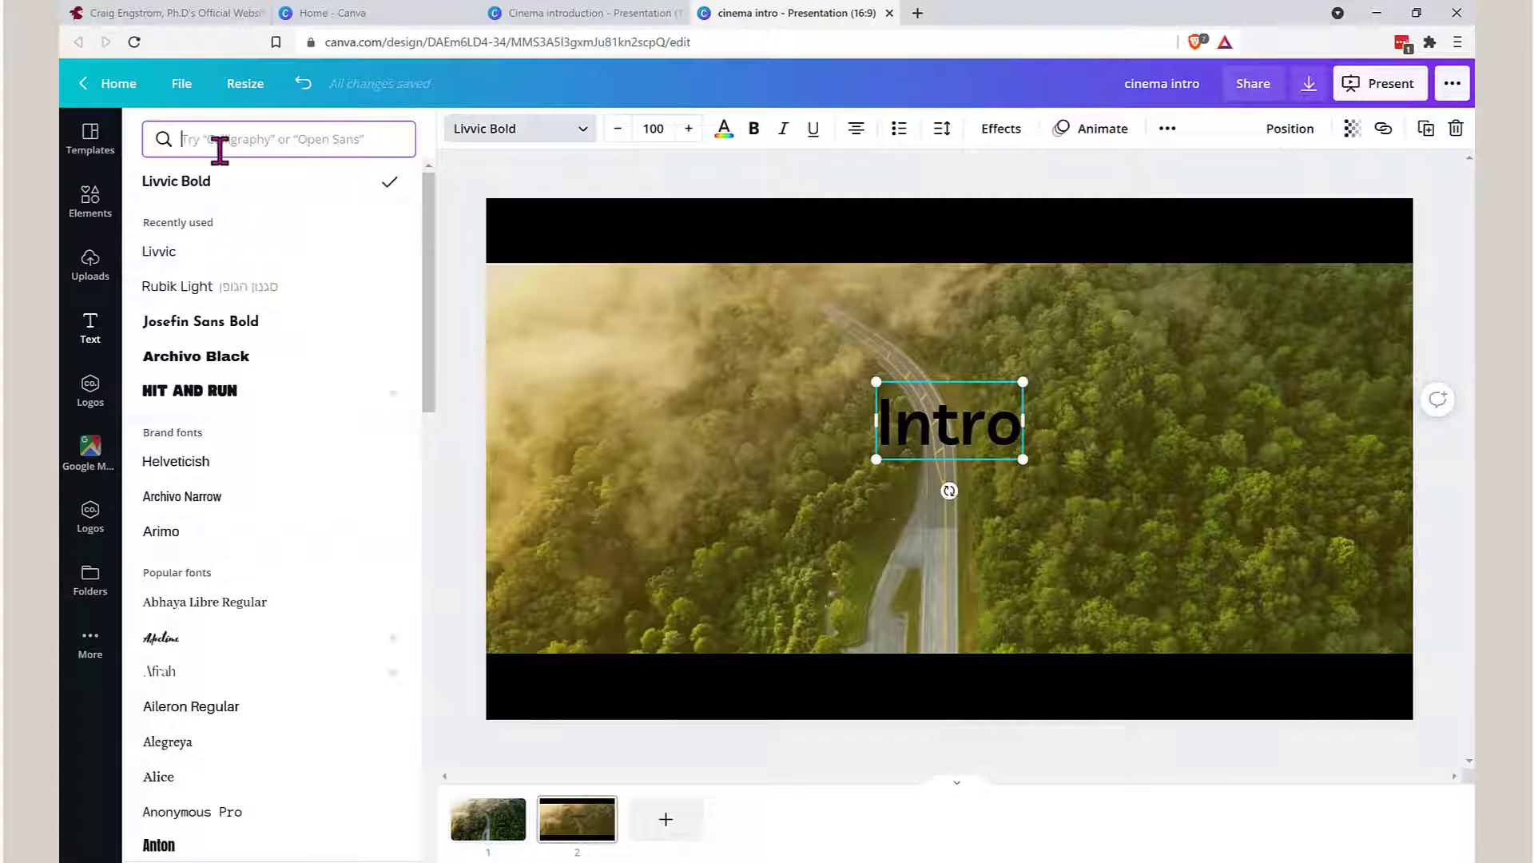
type("livv")
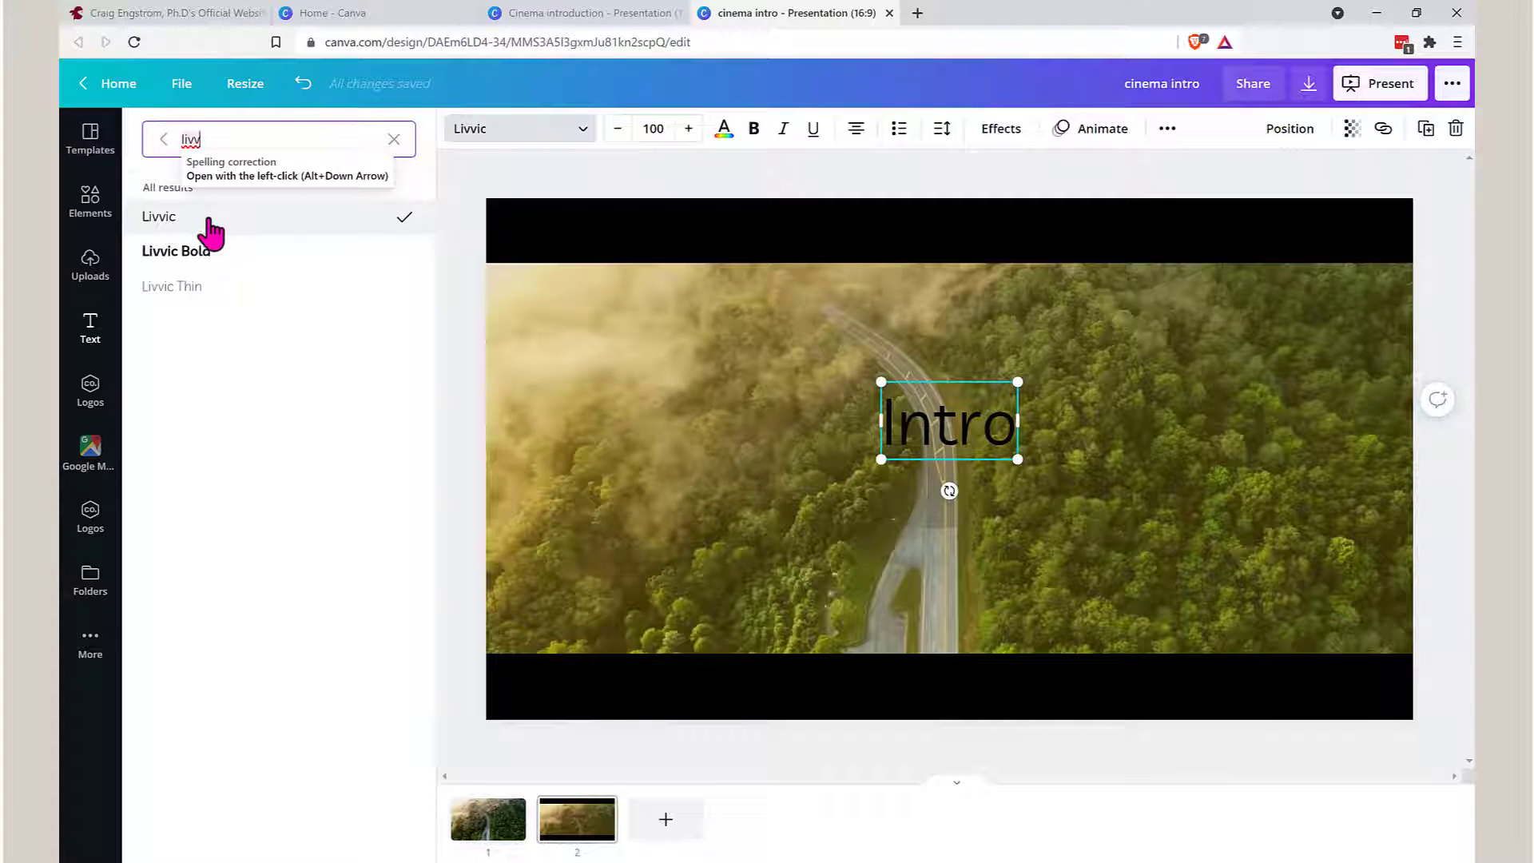
key("BackSpace")
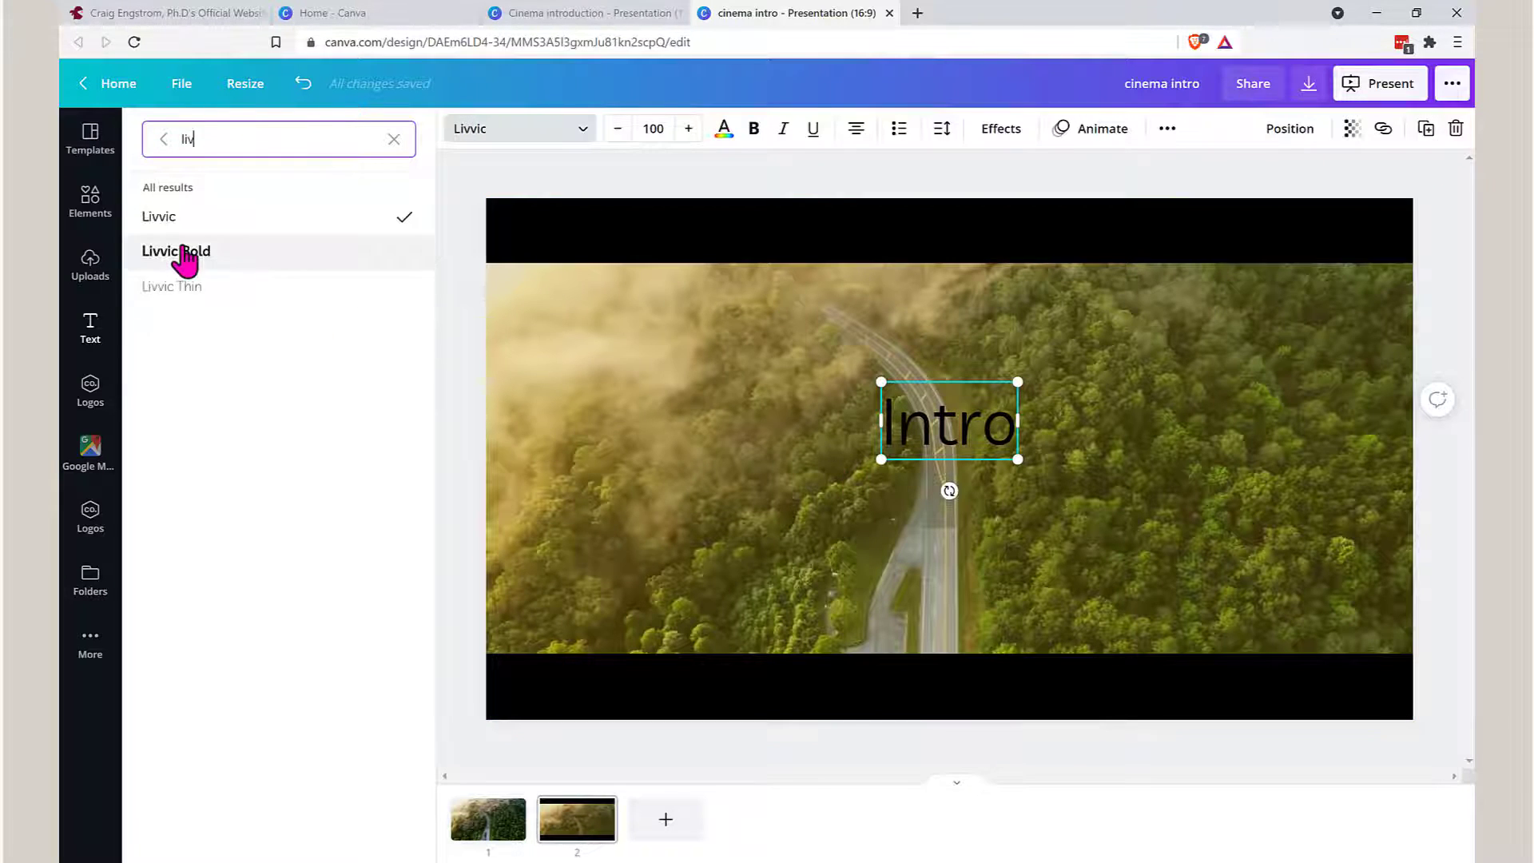
left_click(185, 254)
left_click(698, 429)
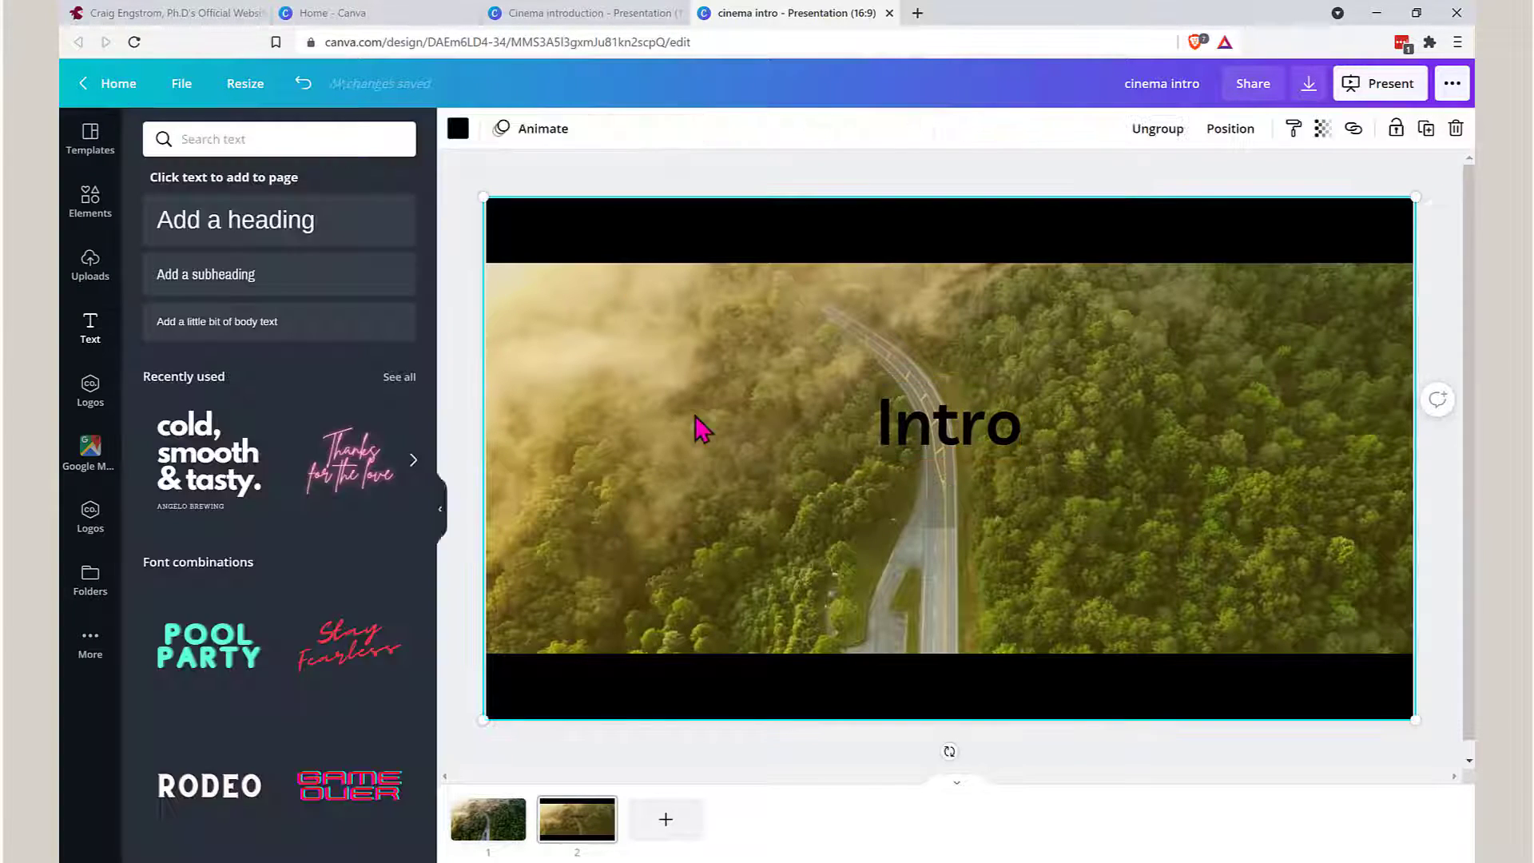
Step: Add a subheading below the Intro heading in the Livvic font at size 40
left_click(202, 276)
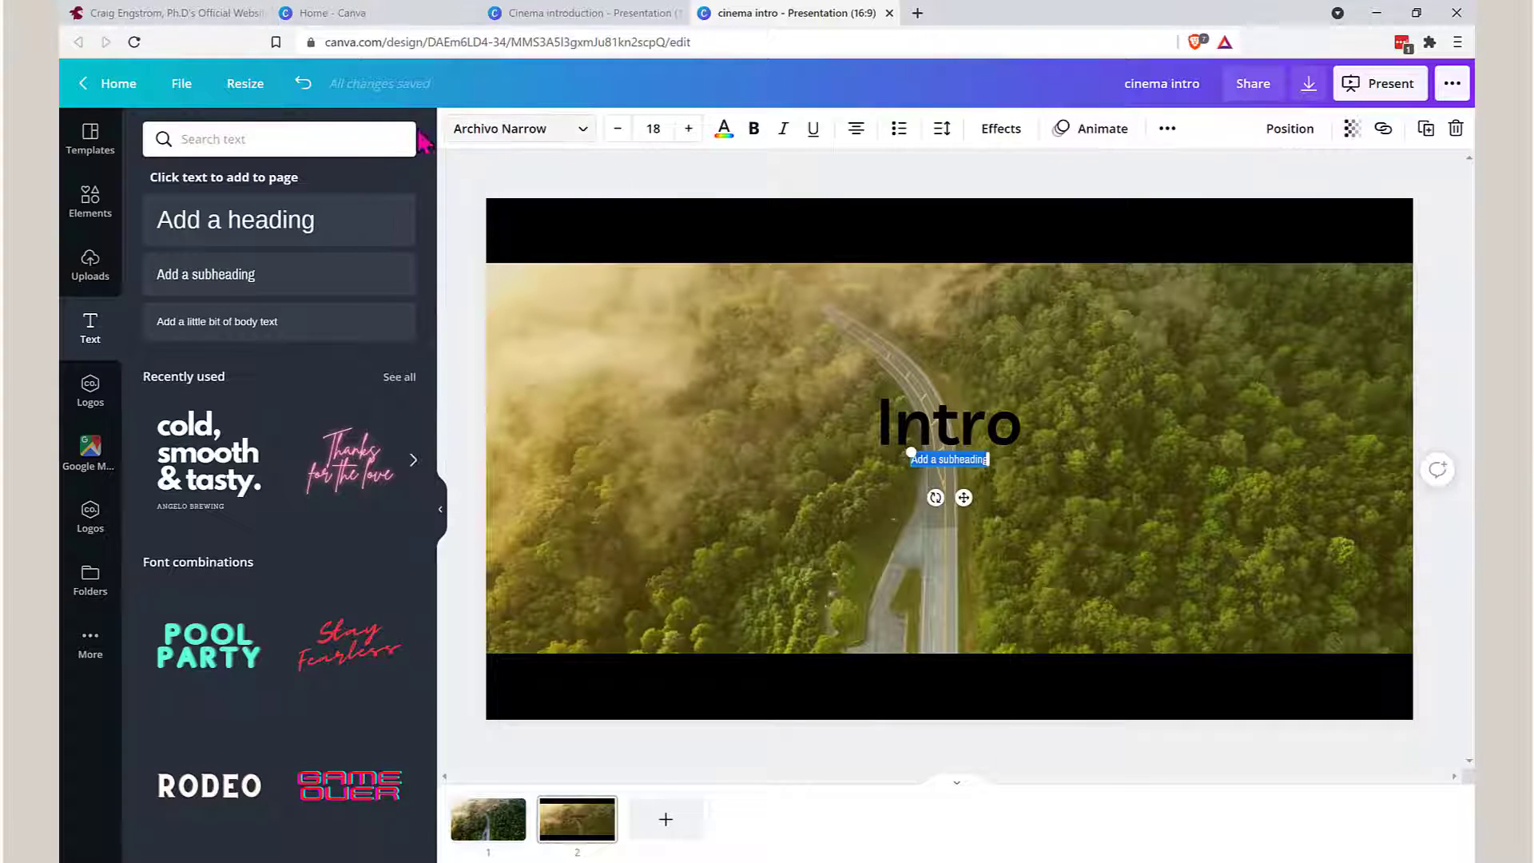
left_click(450, 136)
type("livv")
left_click(213, 216)
left_click(577, 129)
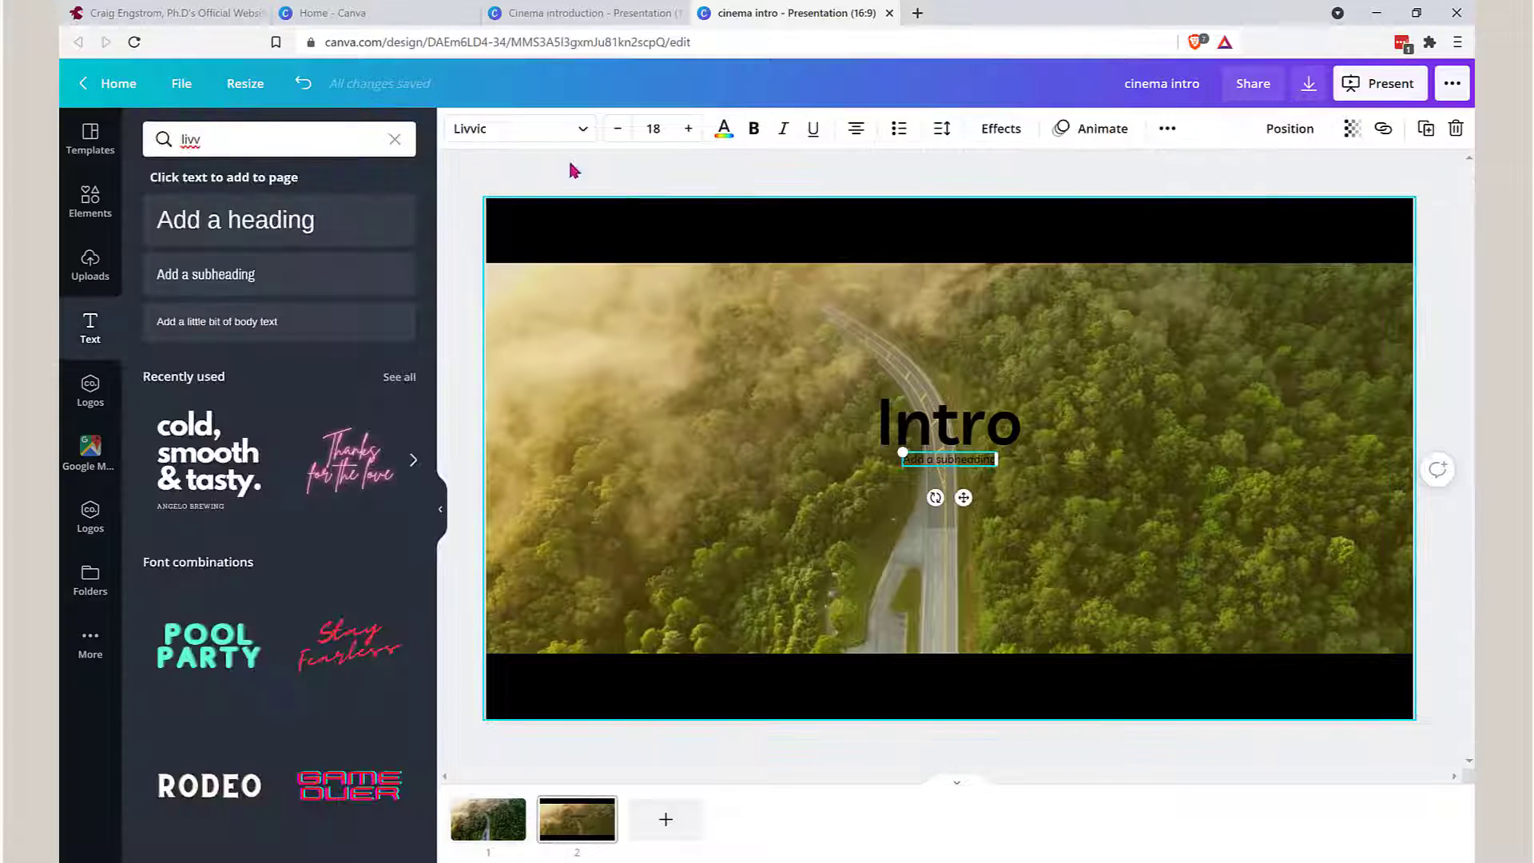
left_click(662, 134)
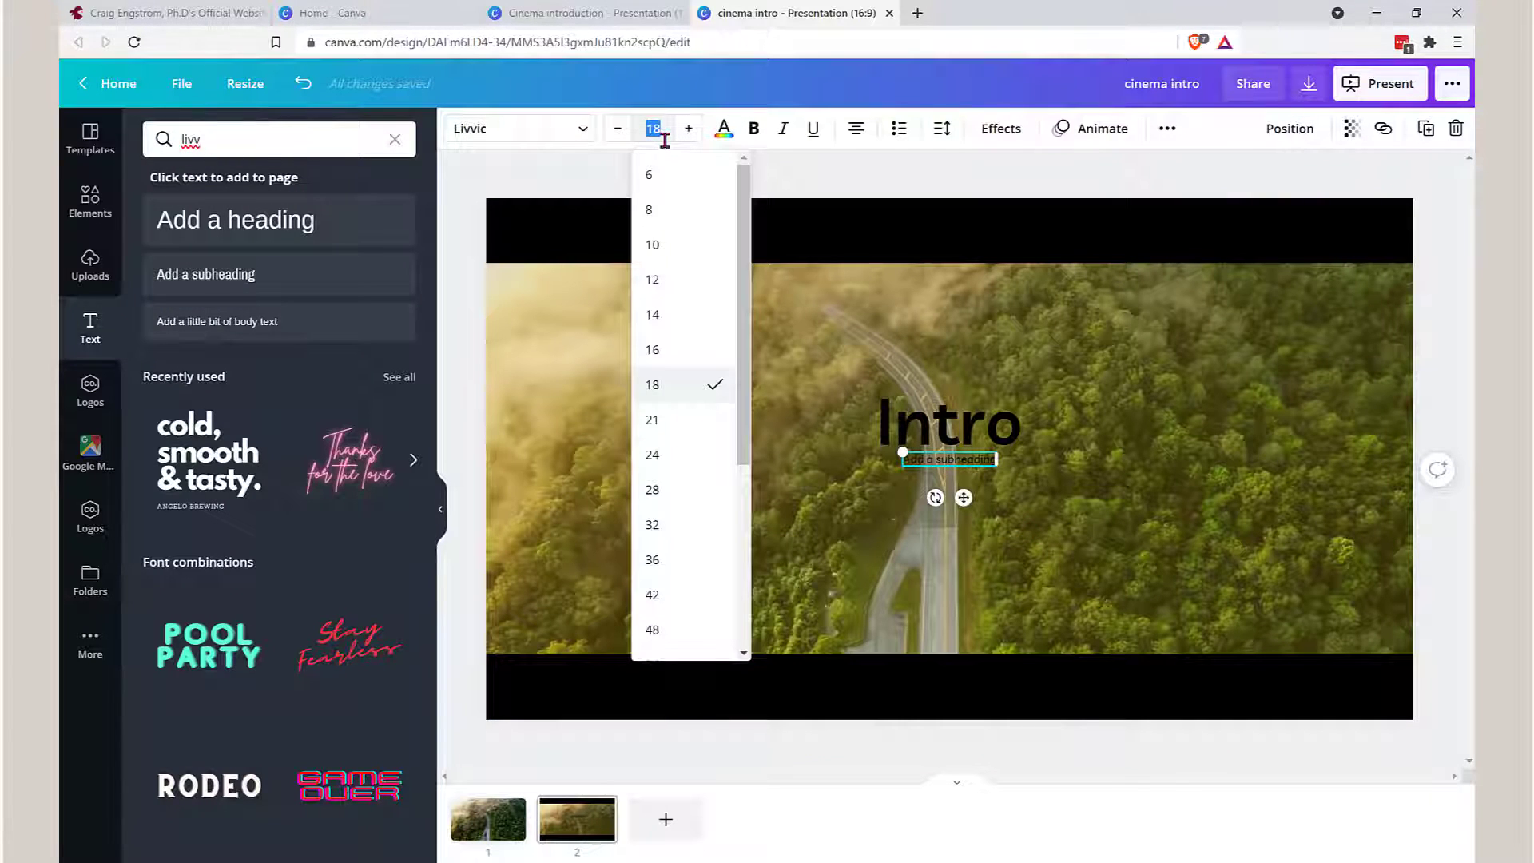
key("Return")
Step: Color the Intro heading and the subheading below it white
left_click(951, 424)
left_click(999, 479)
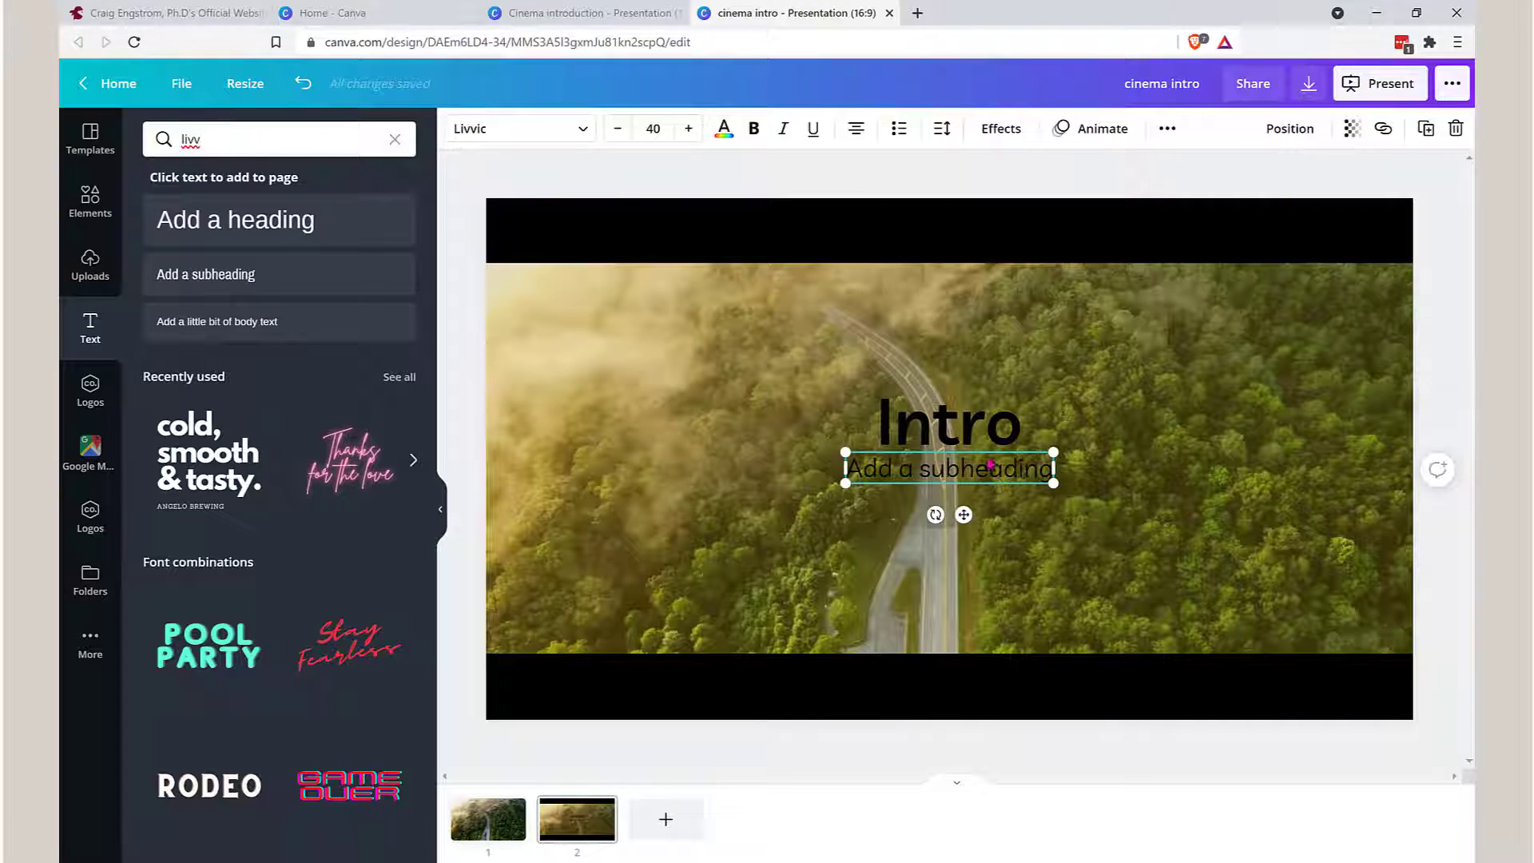
left_click(951, 432)
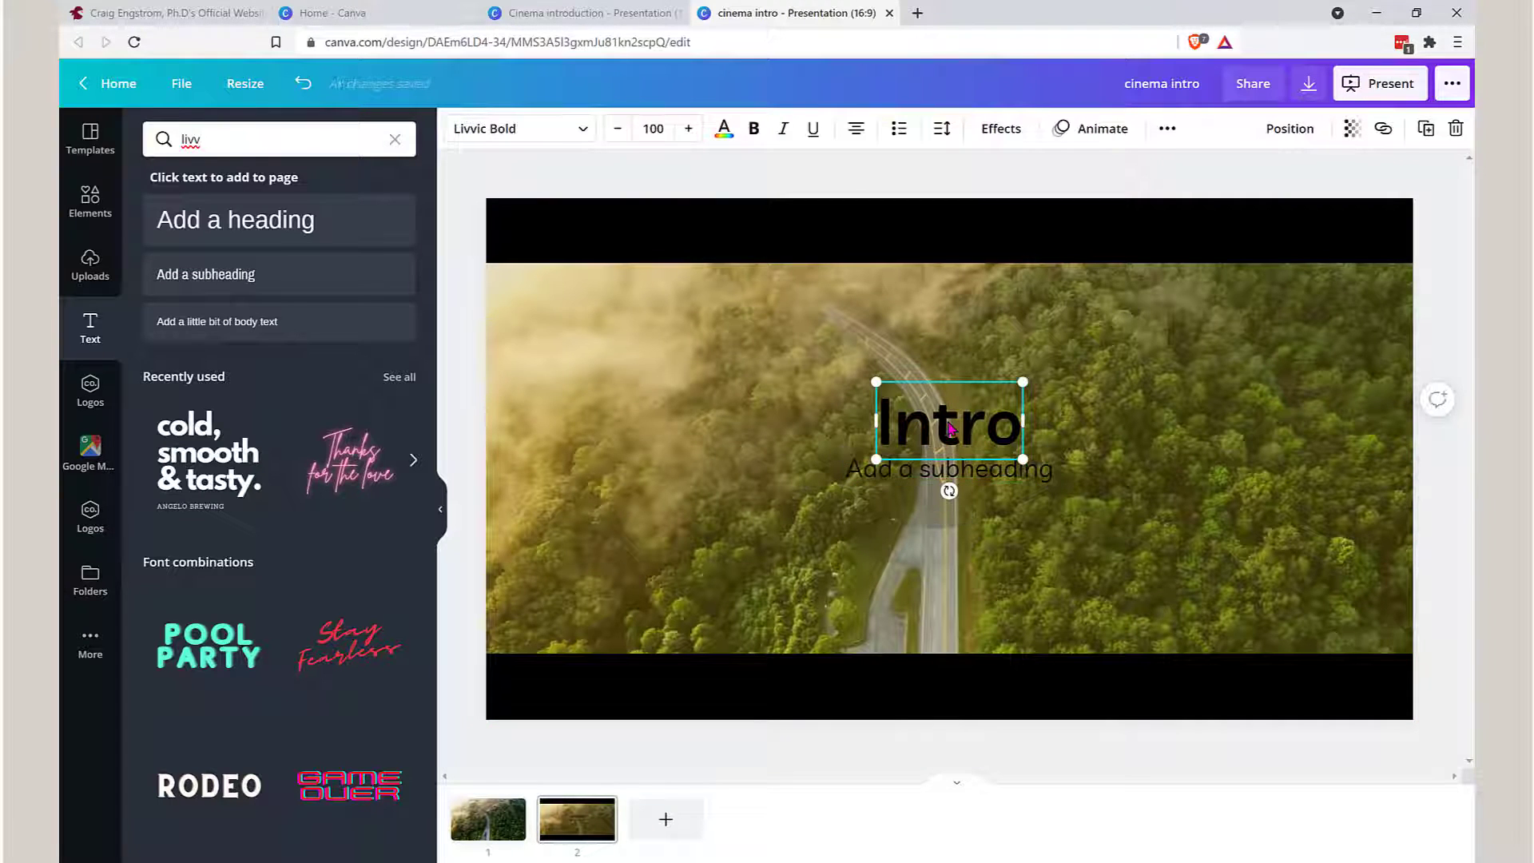
left_click(960, 478, "shift")
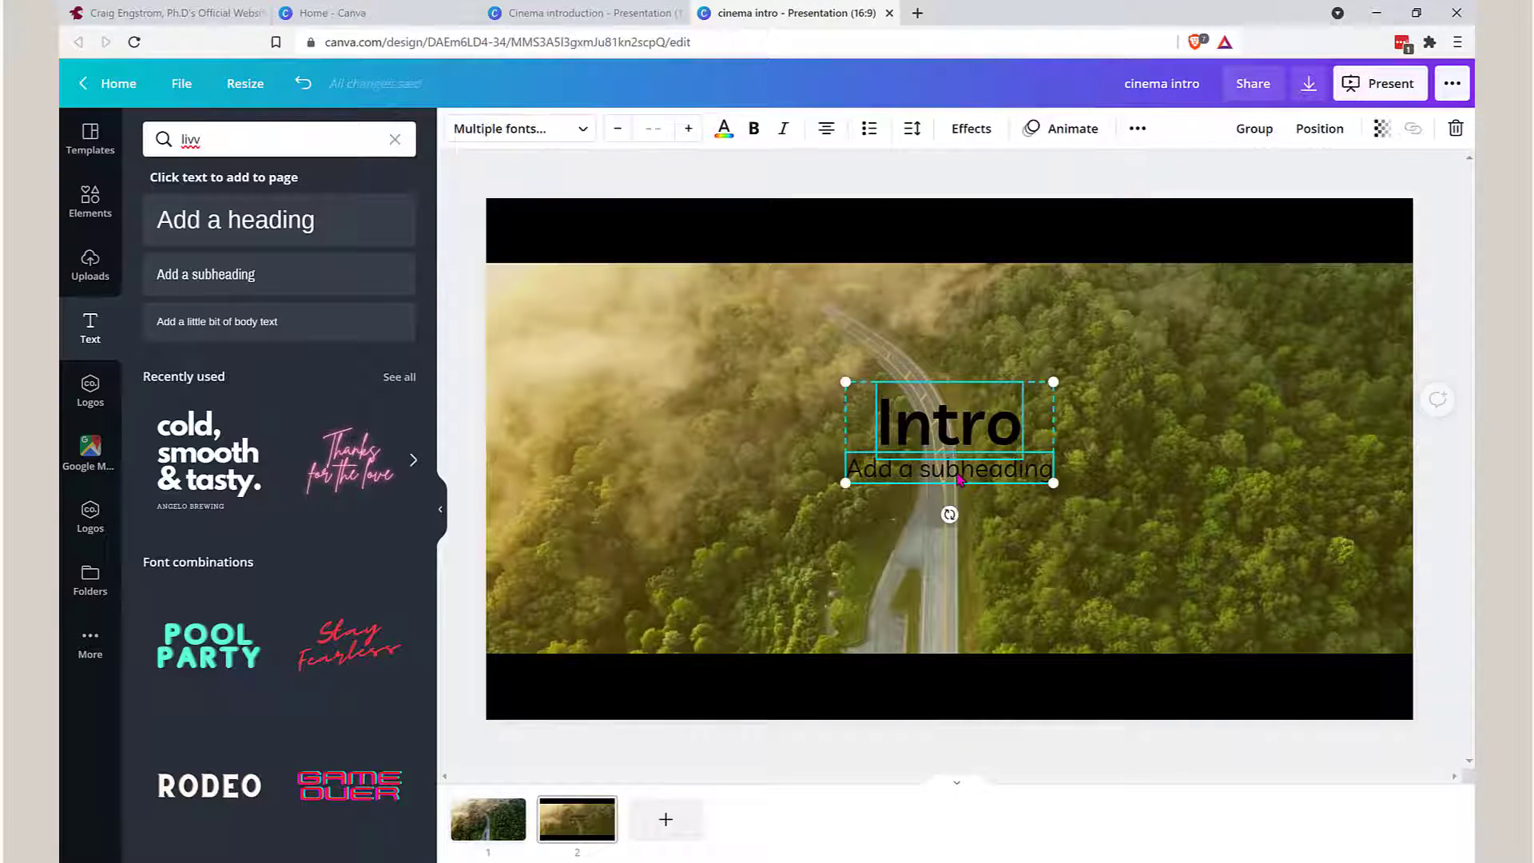
left_click(723, 130)
left_click(302, 224)
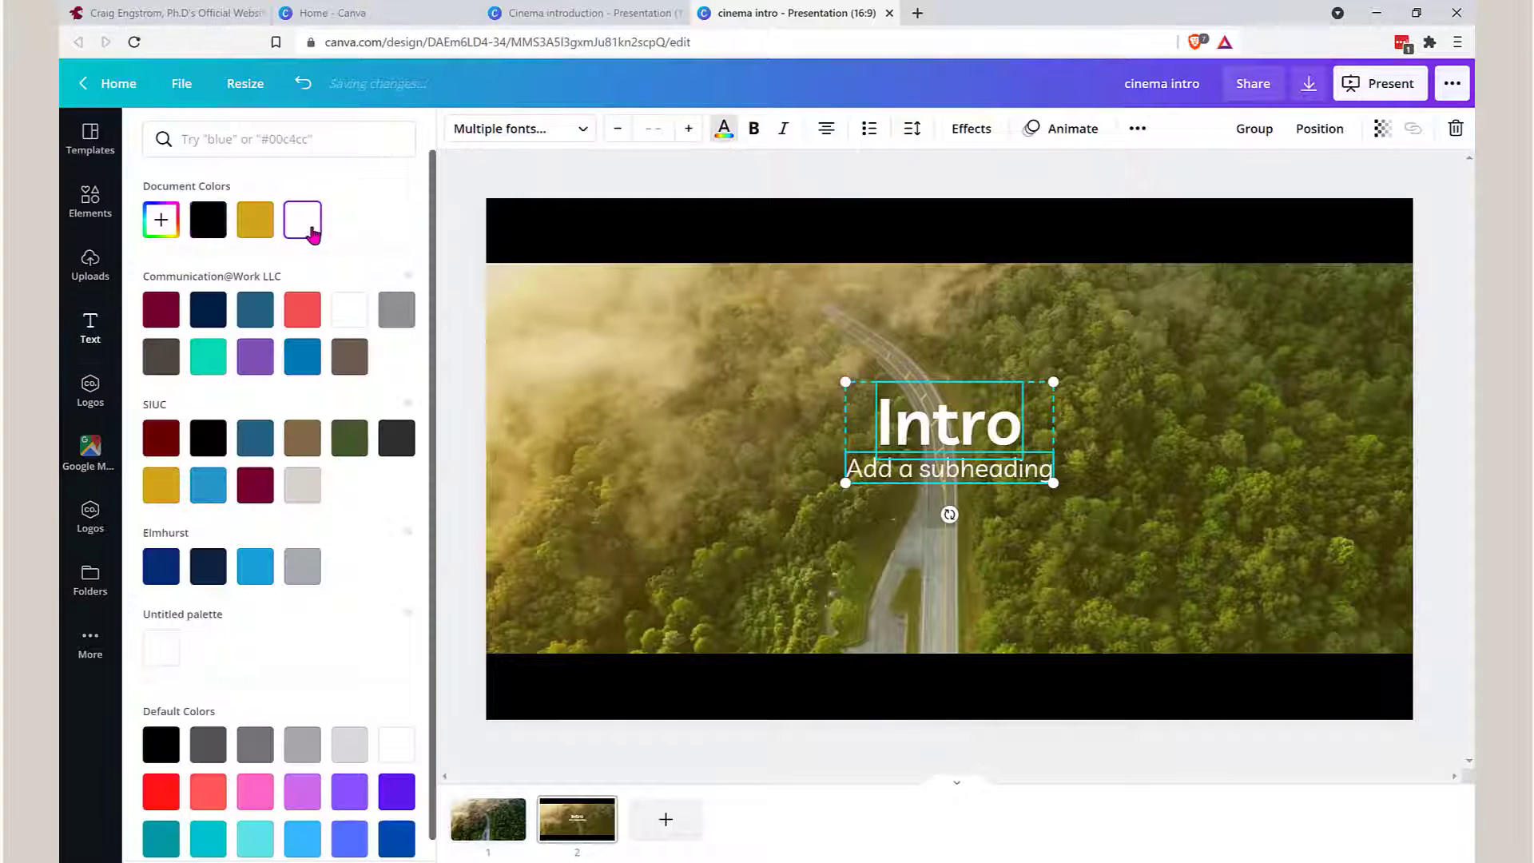
Step: Enlarge the Intro heading and subheading together to font sizes of about 184 and 73.5, and change the subheading to "Beautiful"
left_click_drag(1101, 523, 1150, 530)
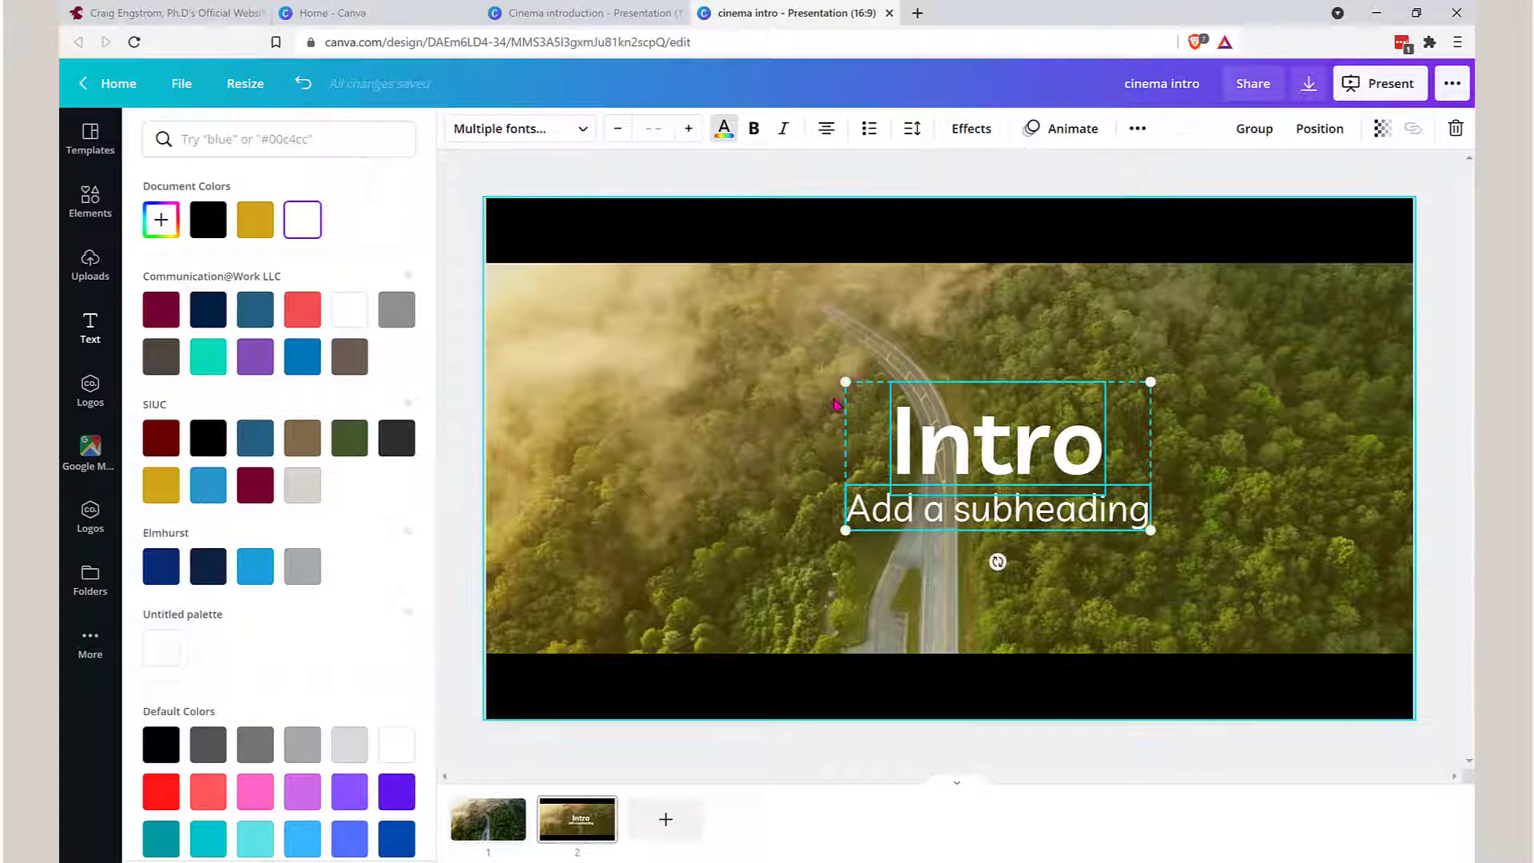
left_click_drag(846, 374, 769, 345)
left_click(1380, 565)
Step: Center the Intro heading and Beautiful subheading together on the page and group them
left_click_drag(962, 436, 953, 435)
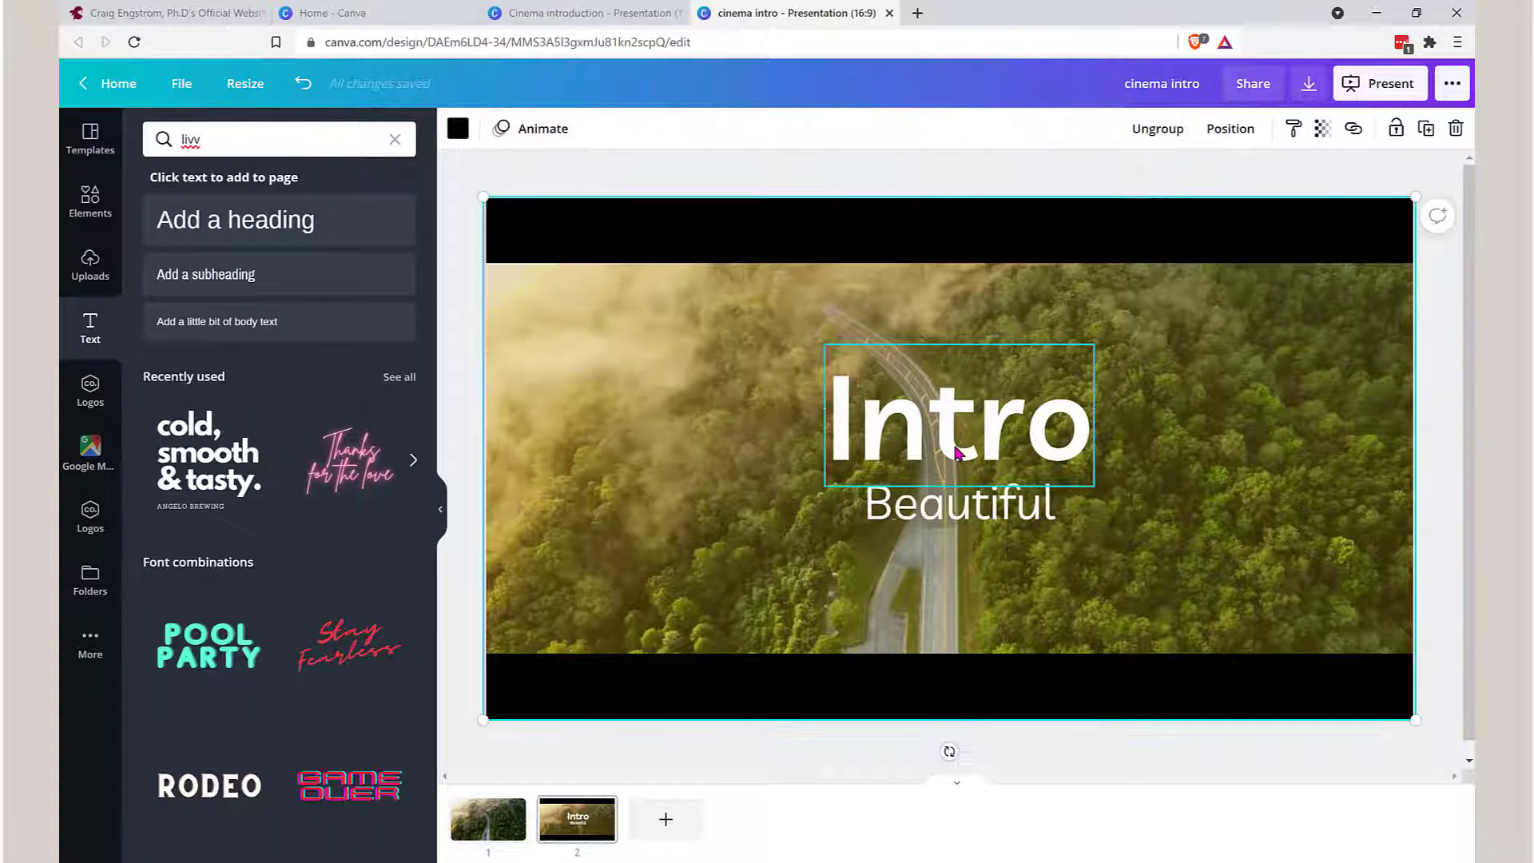
left_click(959, 453)
left_click(971, 500)
left_click(974, 496)
left_click(973, 447, "shift")
left_click_drag(973, 447, 961, 460)
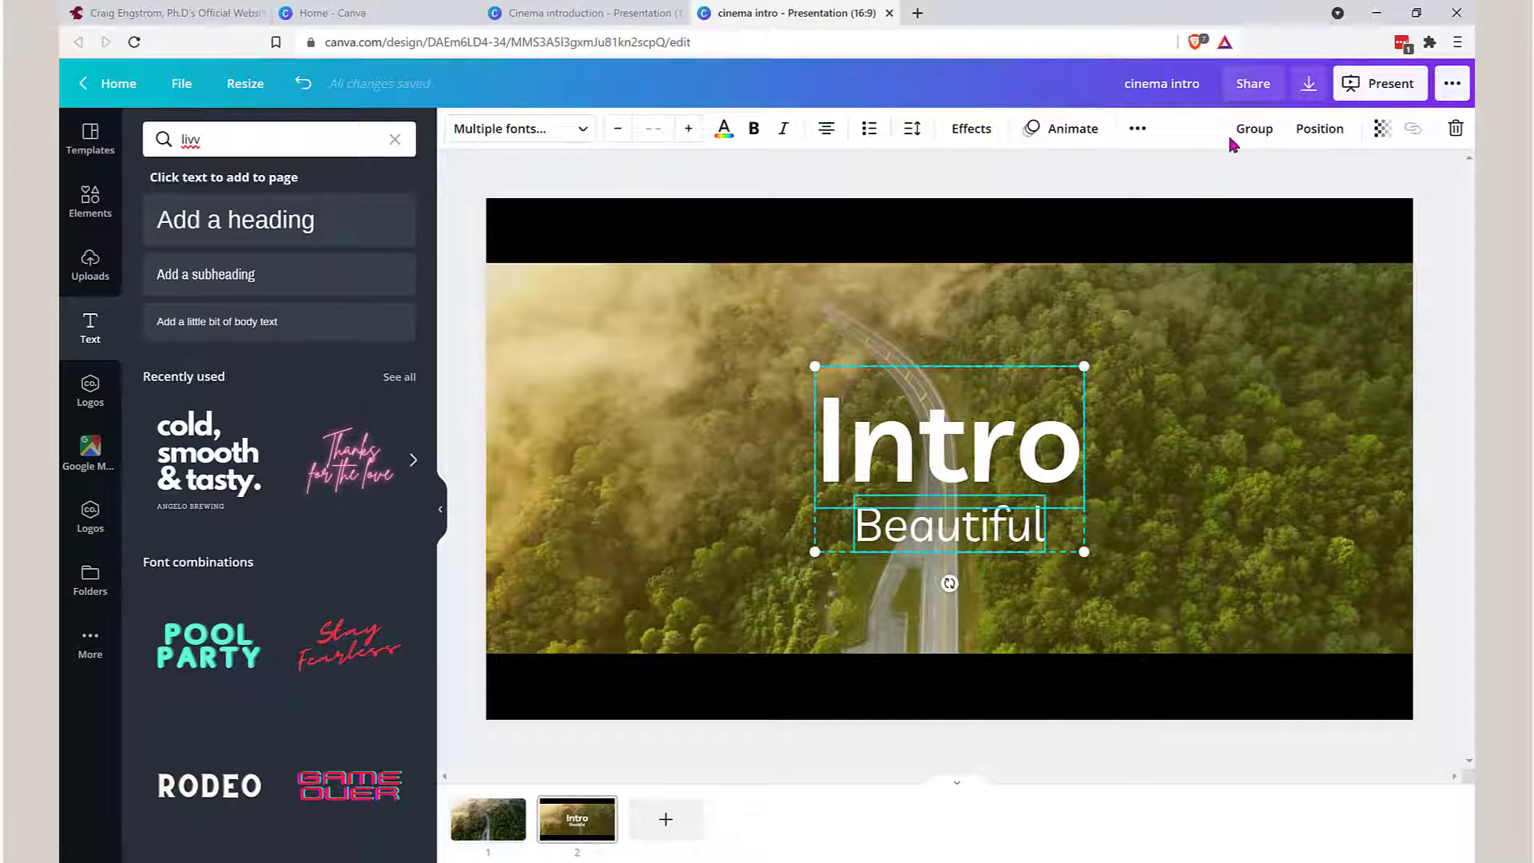
left_click(1253, 131)
left_click(919, 197)
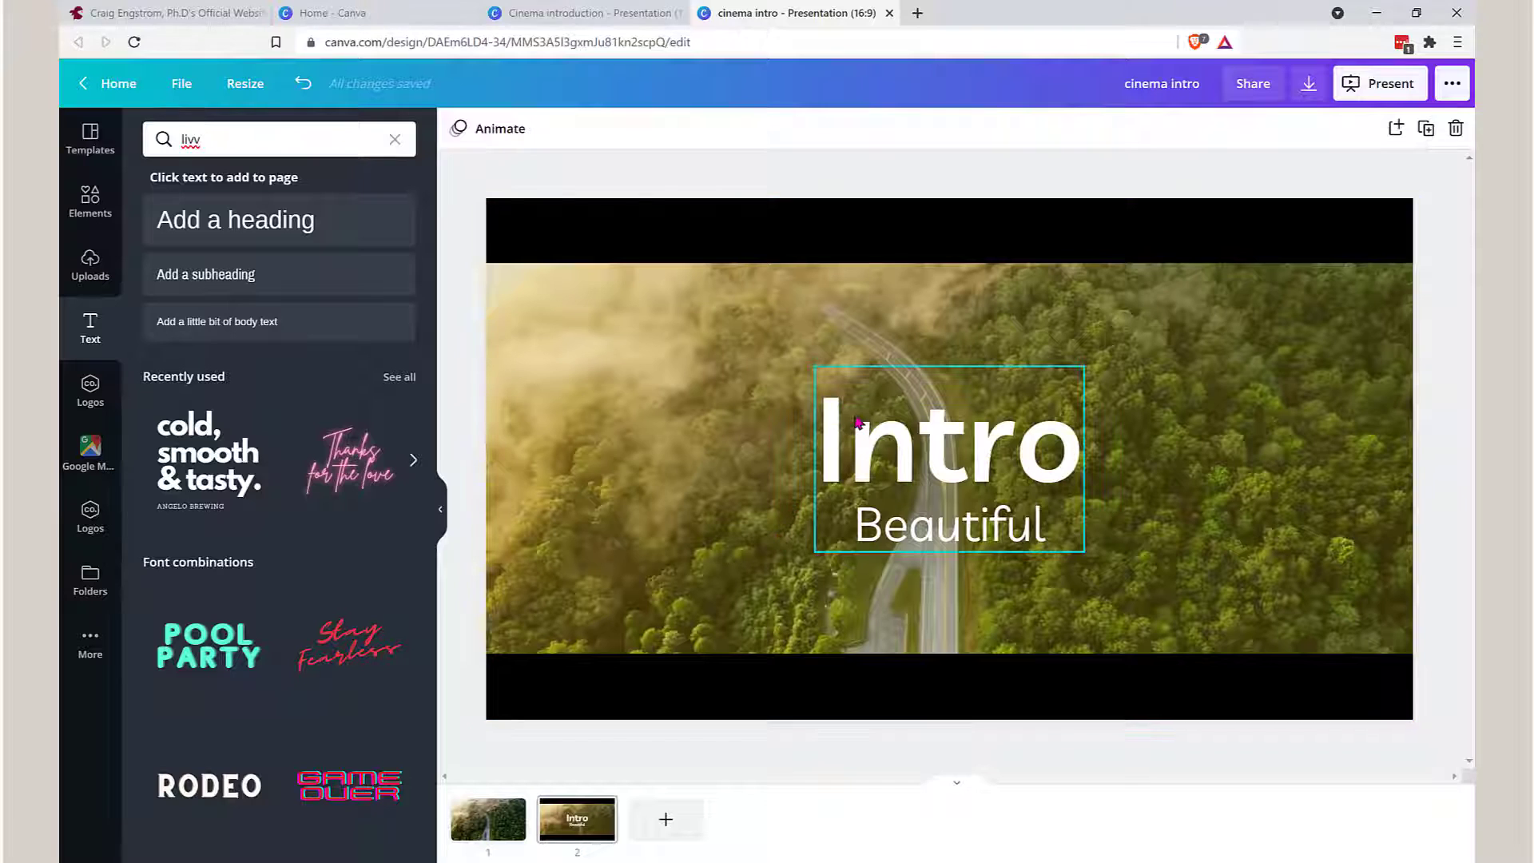
Step: Apply the Fade element animation to the grouped black cinema bars
left_click(814, 320)
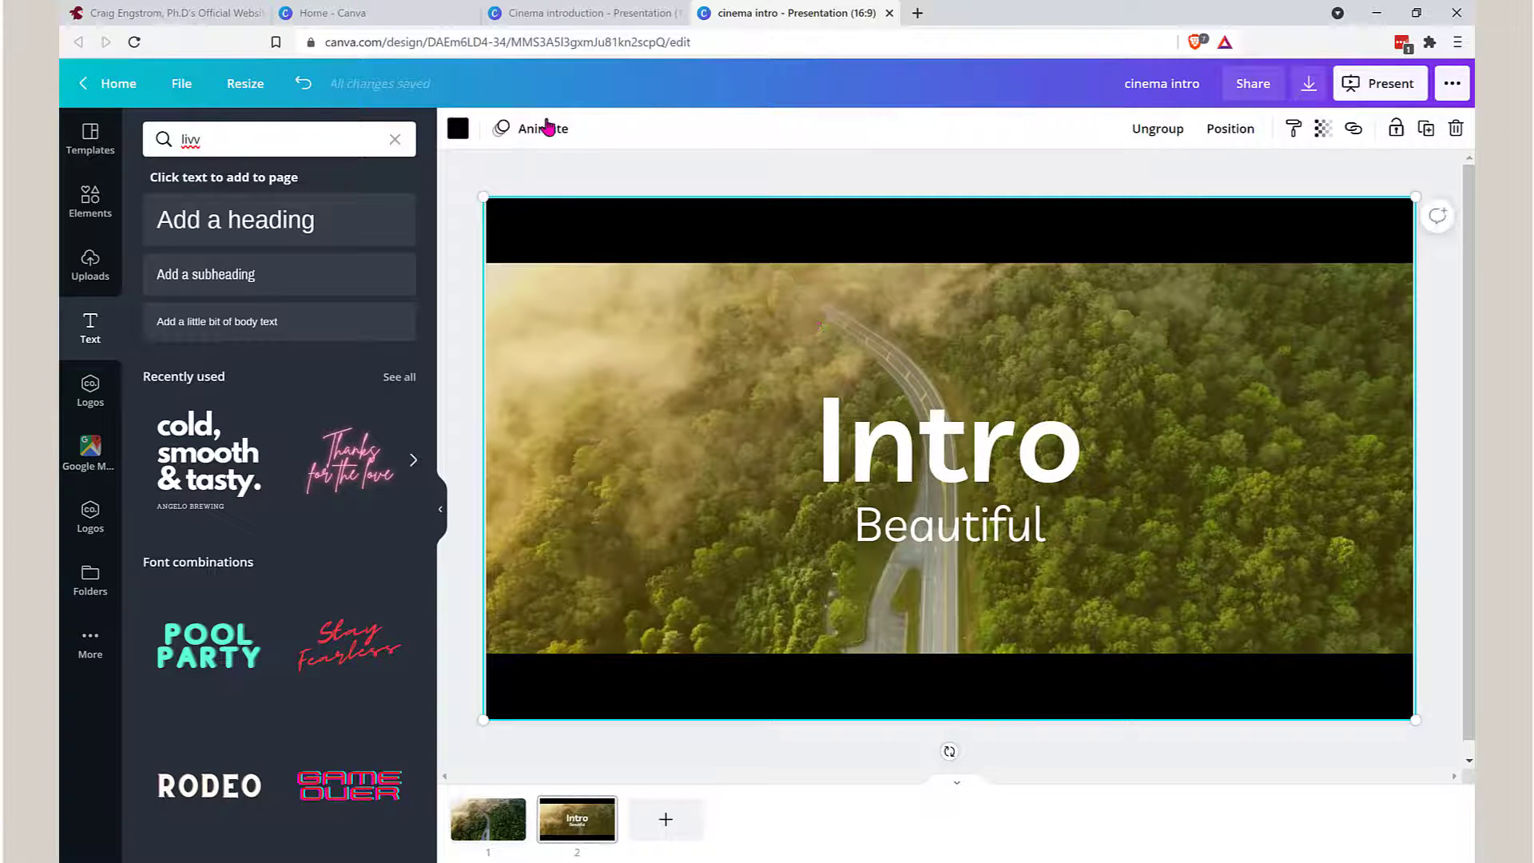
left_click(547, 128)
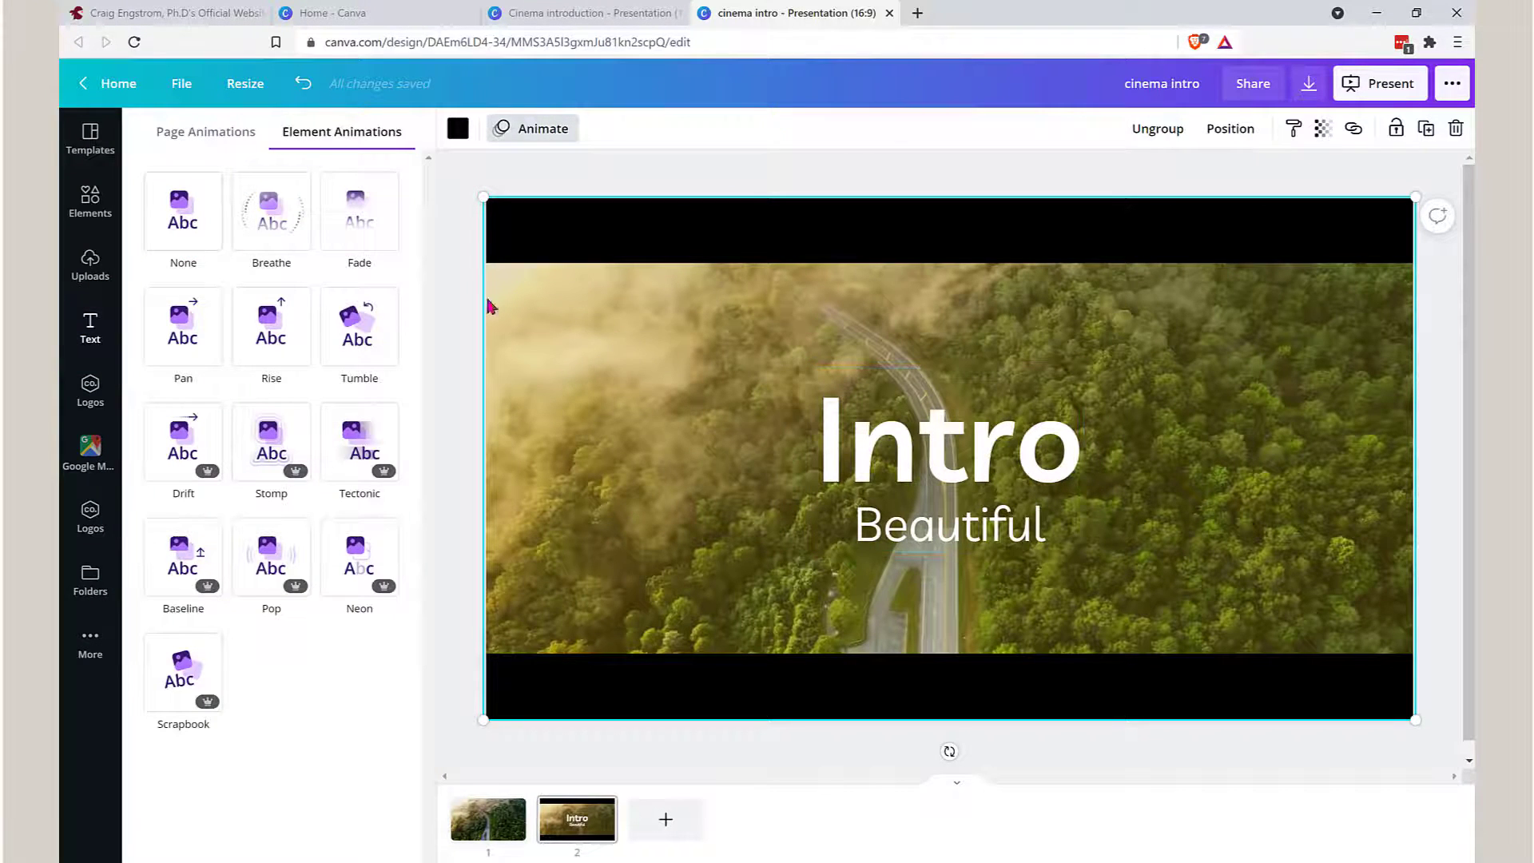
left_click(359, 239)
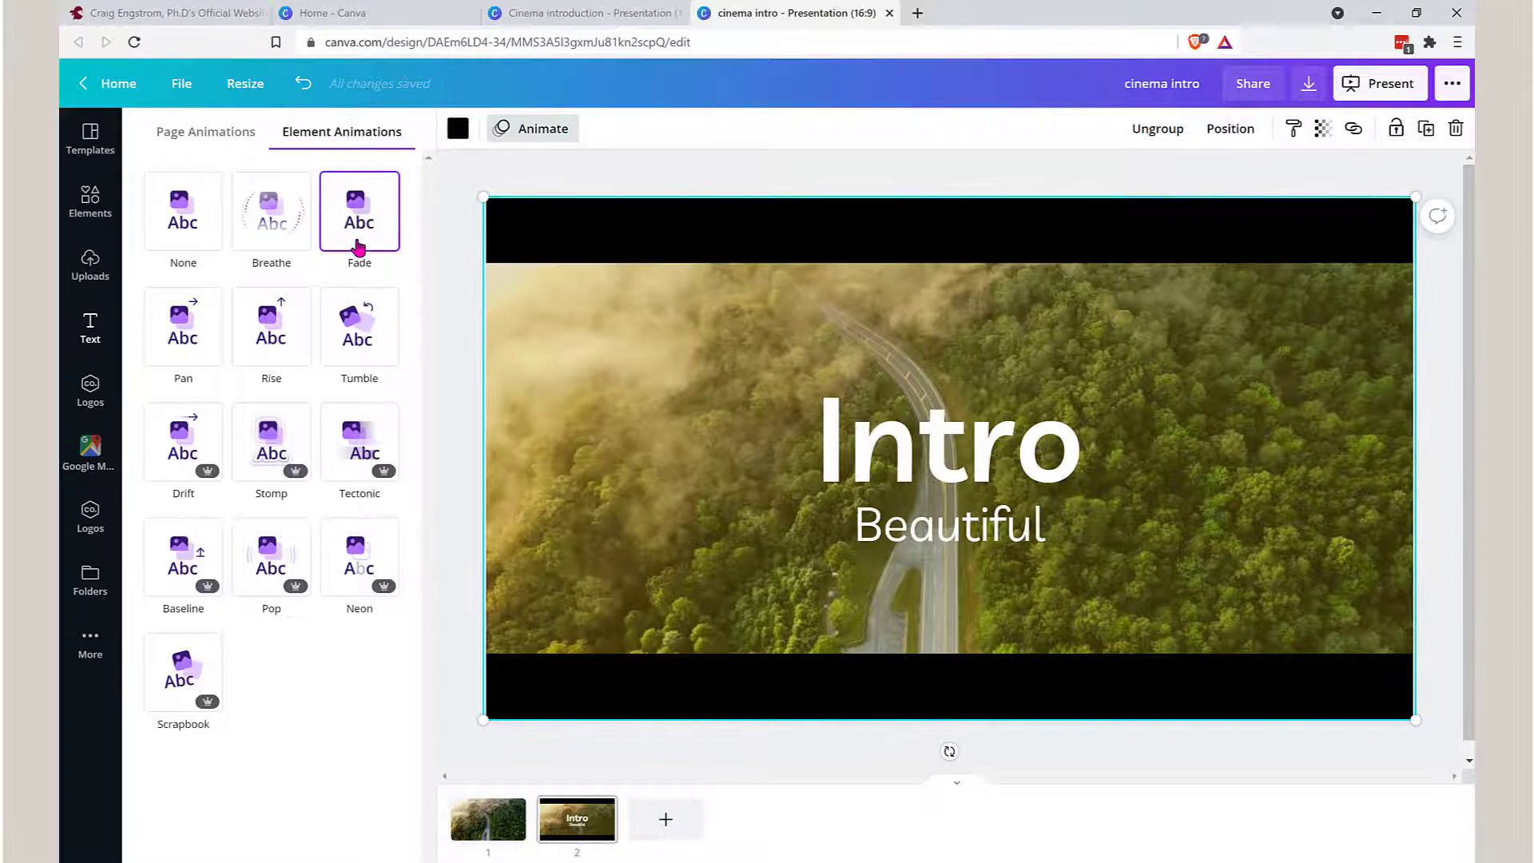
Step: Apply the Breathe text animation to the Beautiful subheading and to the Intro heading
left_click(907, 534)
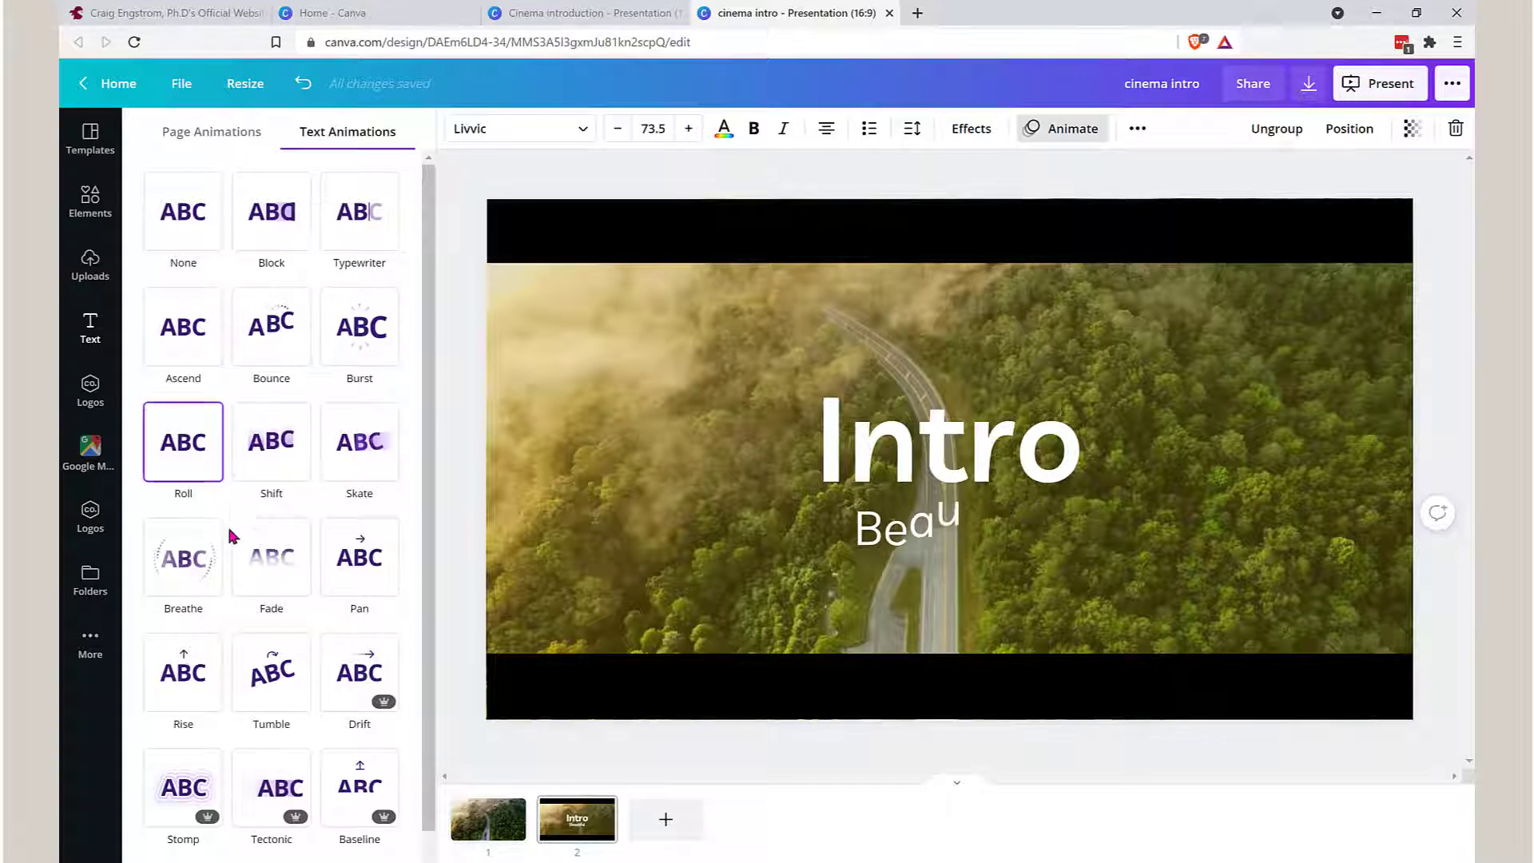
left_click(205, 574)
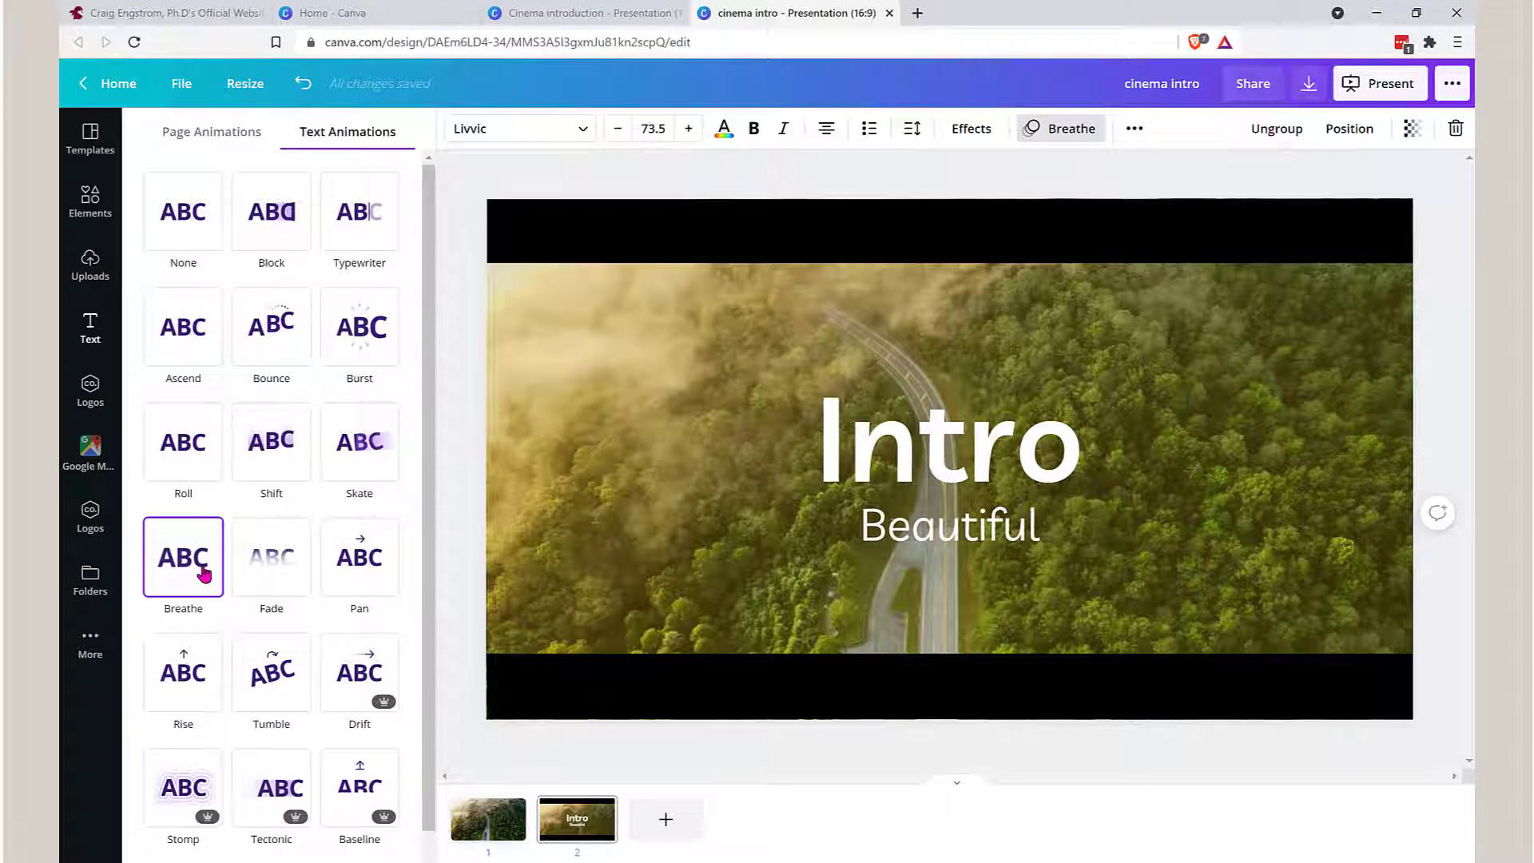
left_click(888, 464)
left_click(888, 464)
left_click(909, 456)
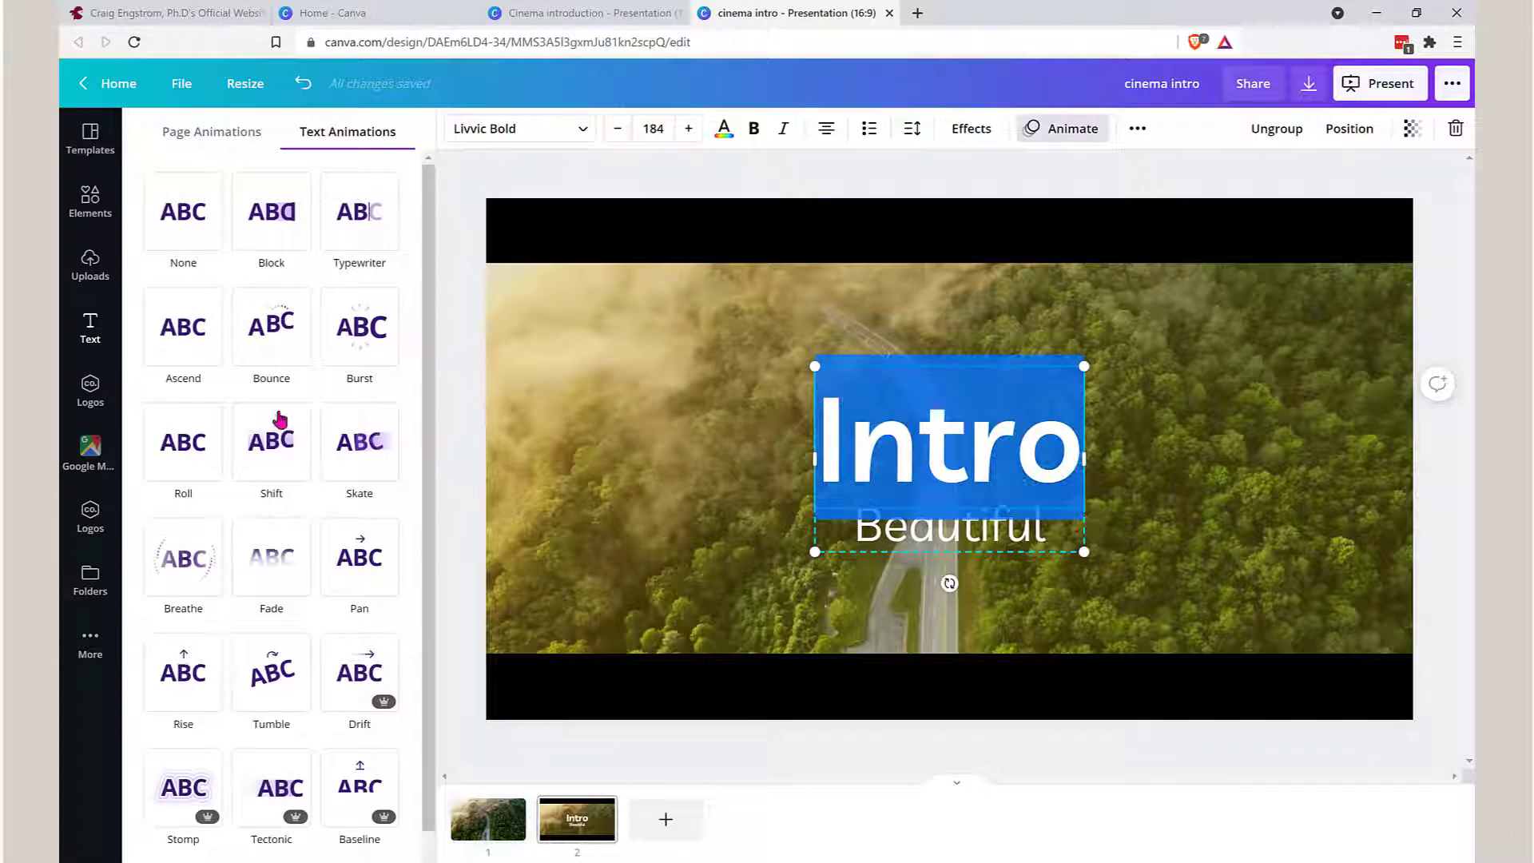
left_click(799, 565)
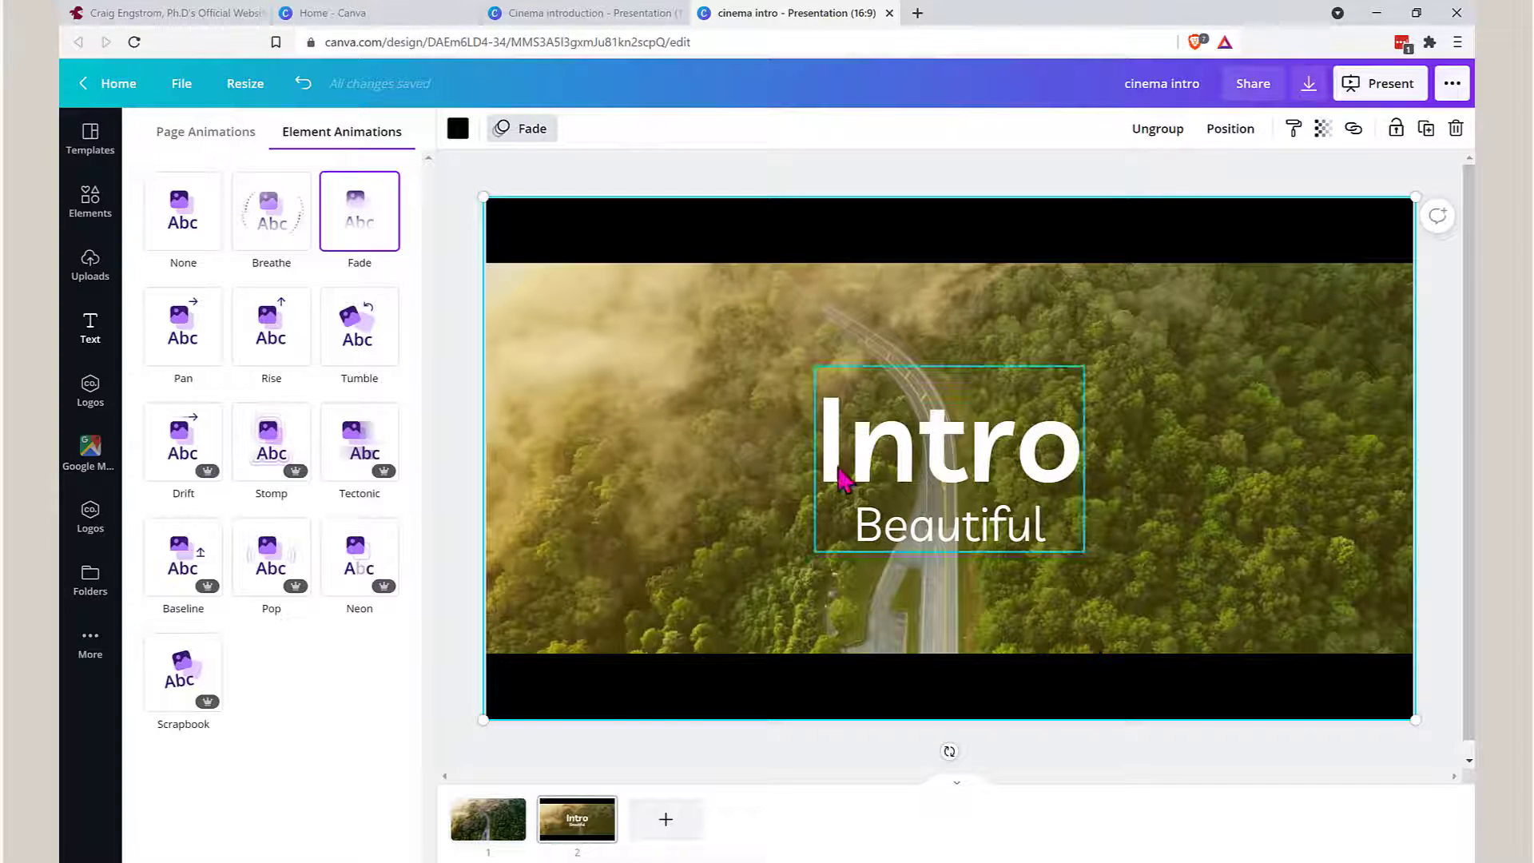
Step: Examine page 4 of the Cinema introduction design as a reference, and return to the cinema intro design
left_click(592, 14)
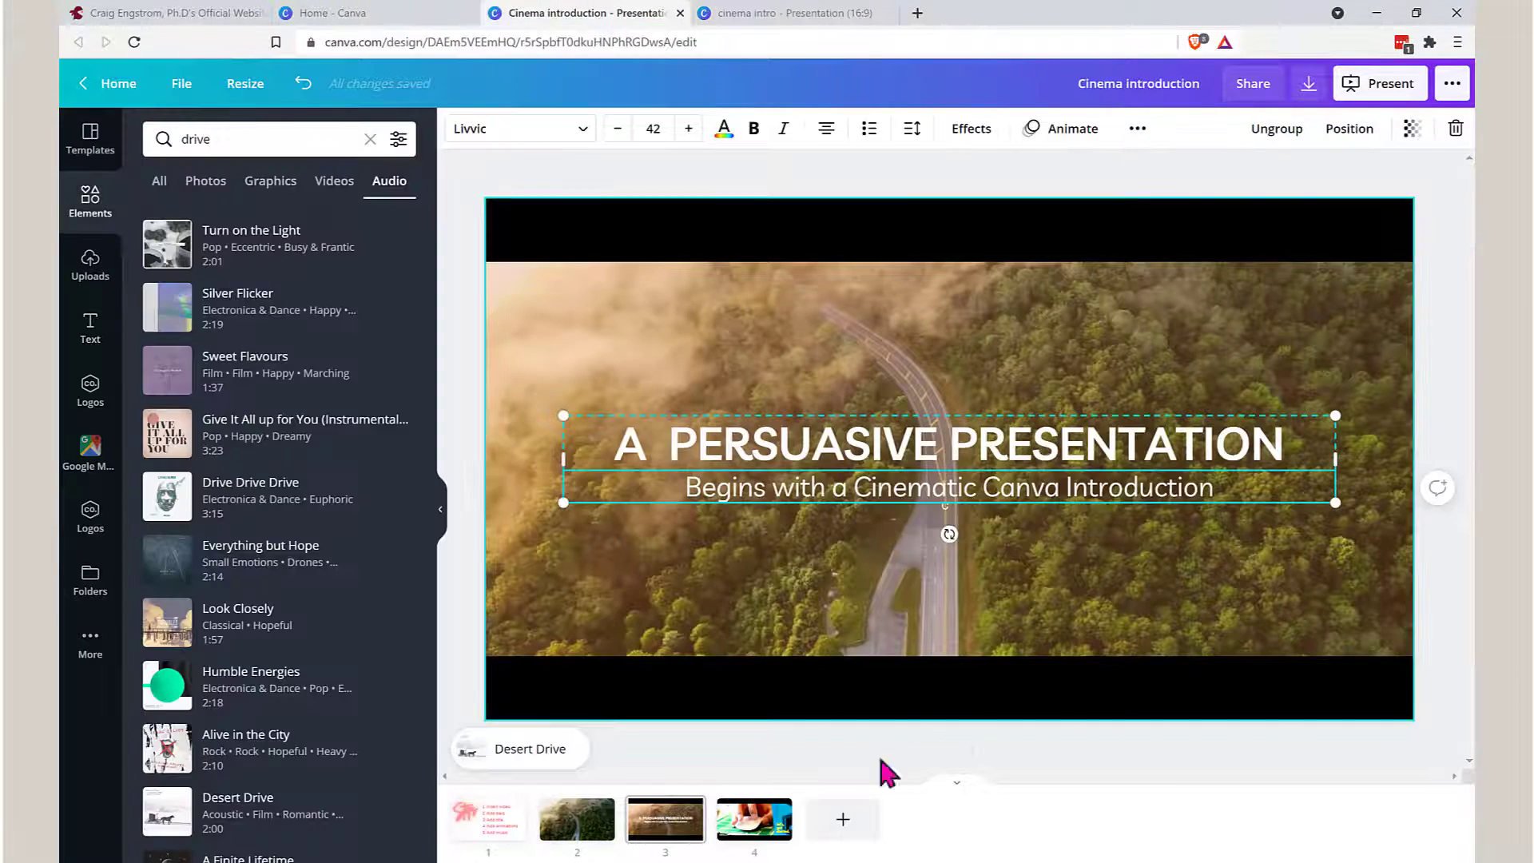
left_click(748, 823)
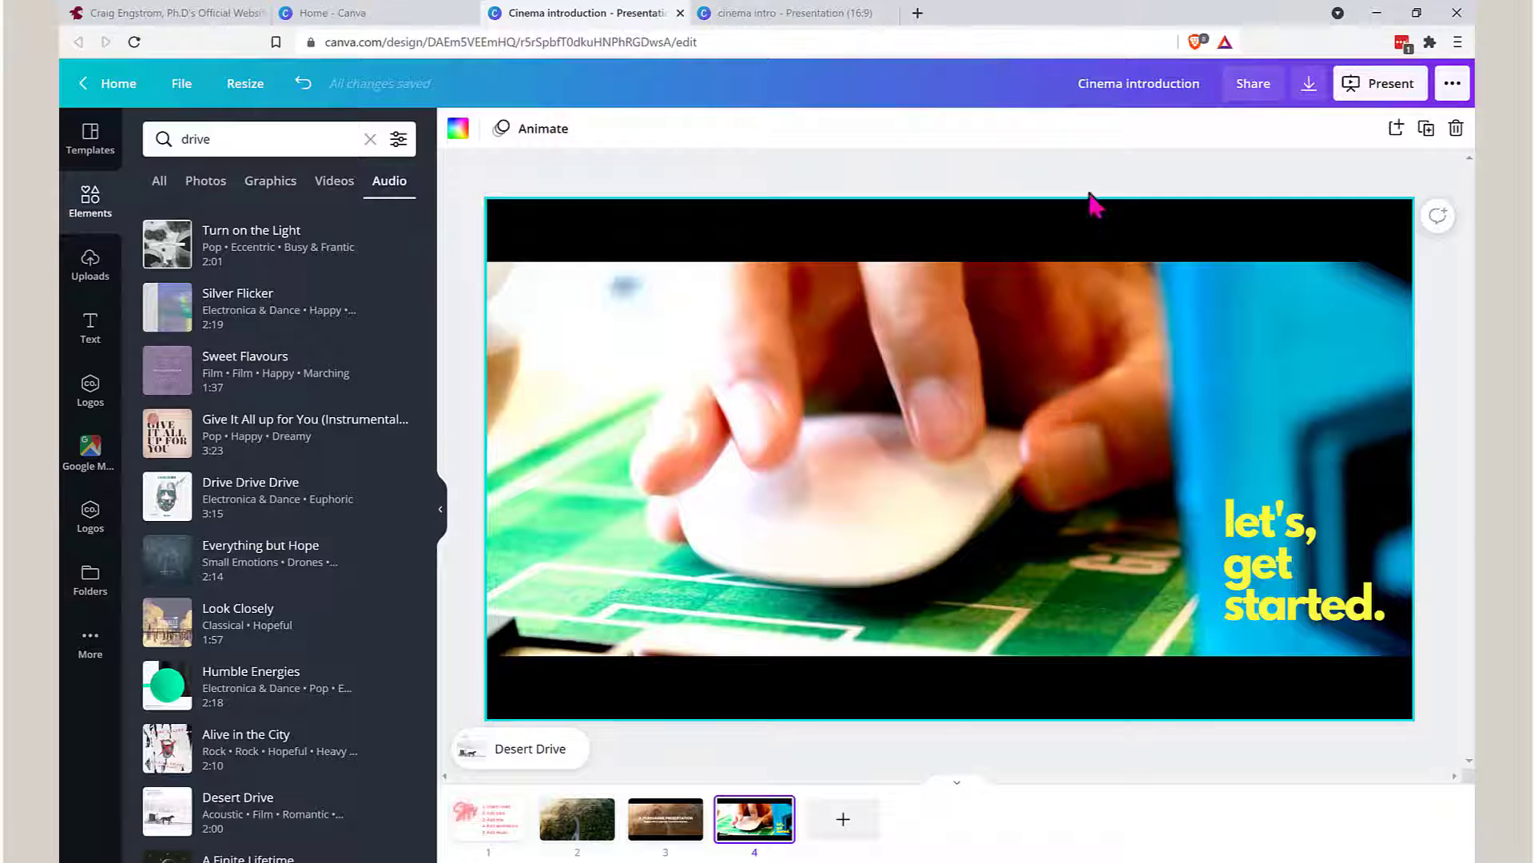
left_click(734, 15)
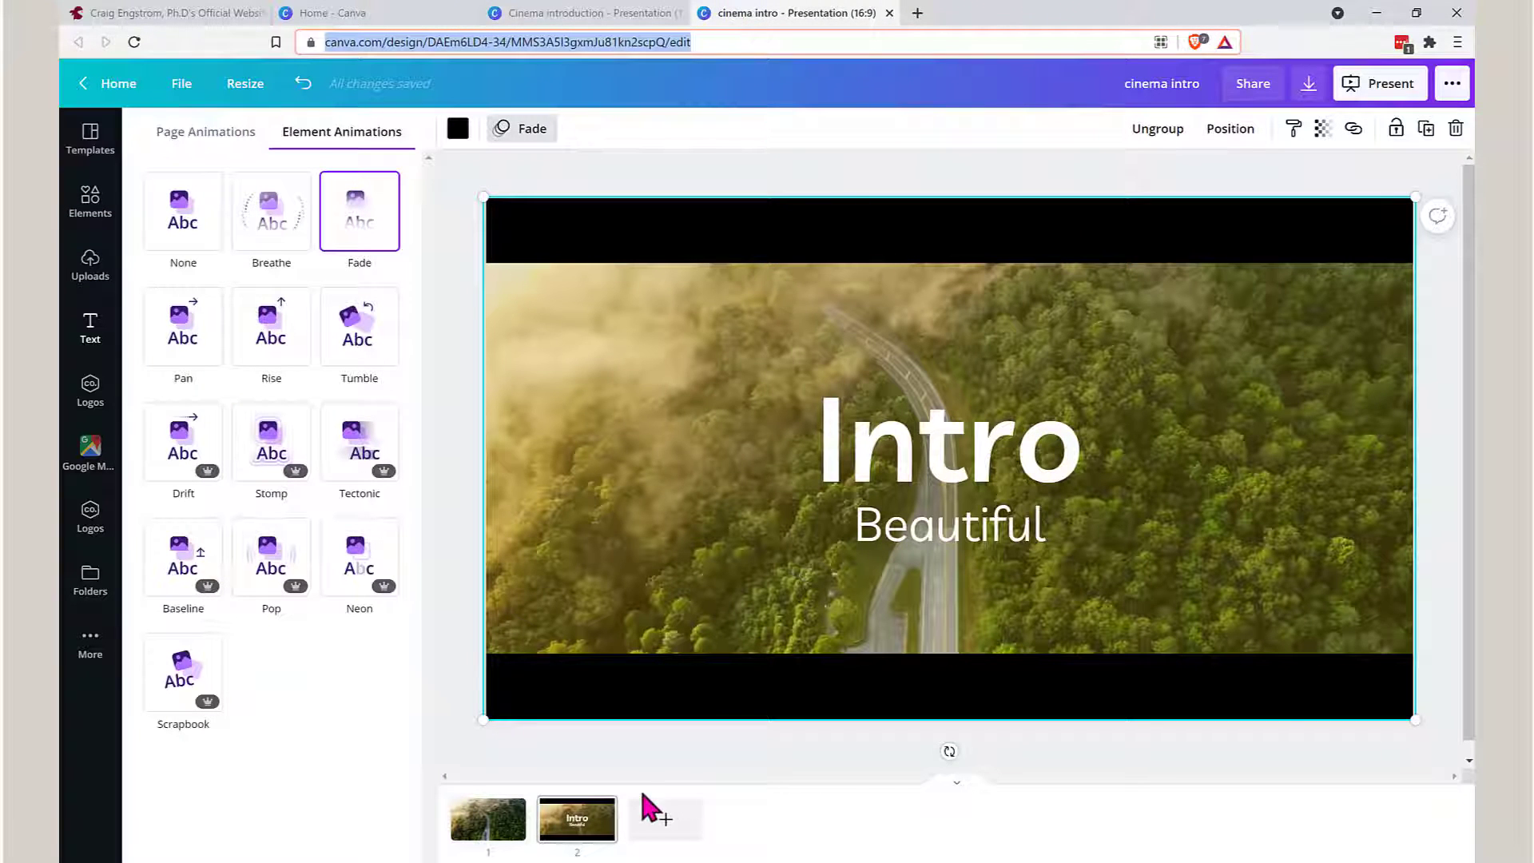
Step: Duplicate page 2 and open the copy as page 3
left_click(609, 811)
left_click(691, 726)
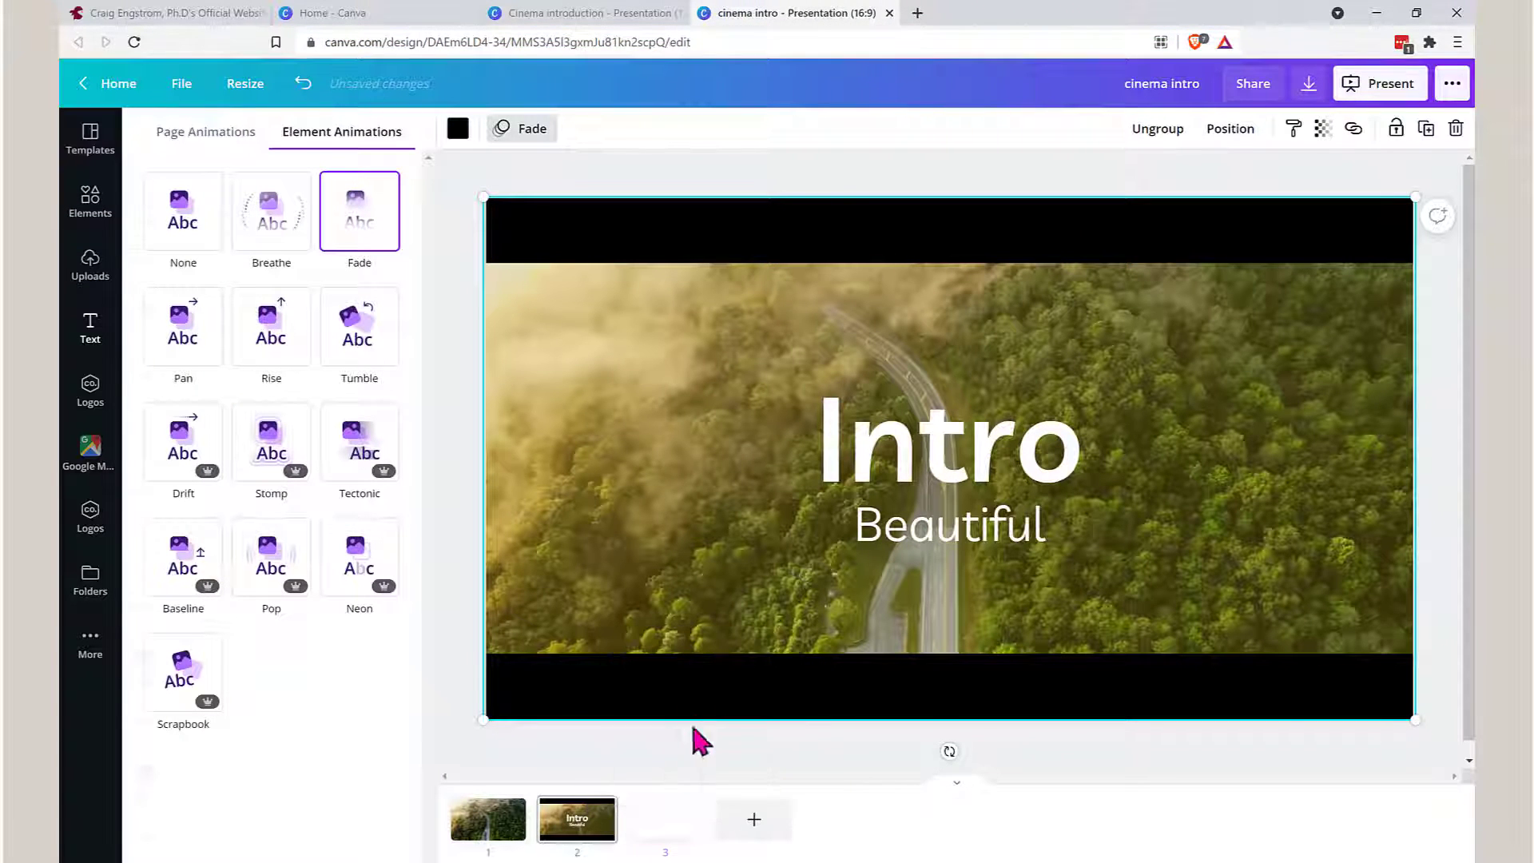
left_click(668, 823)
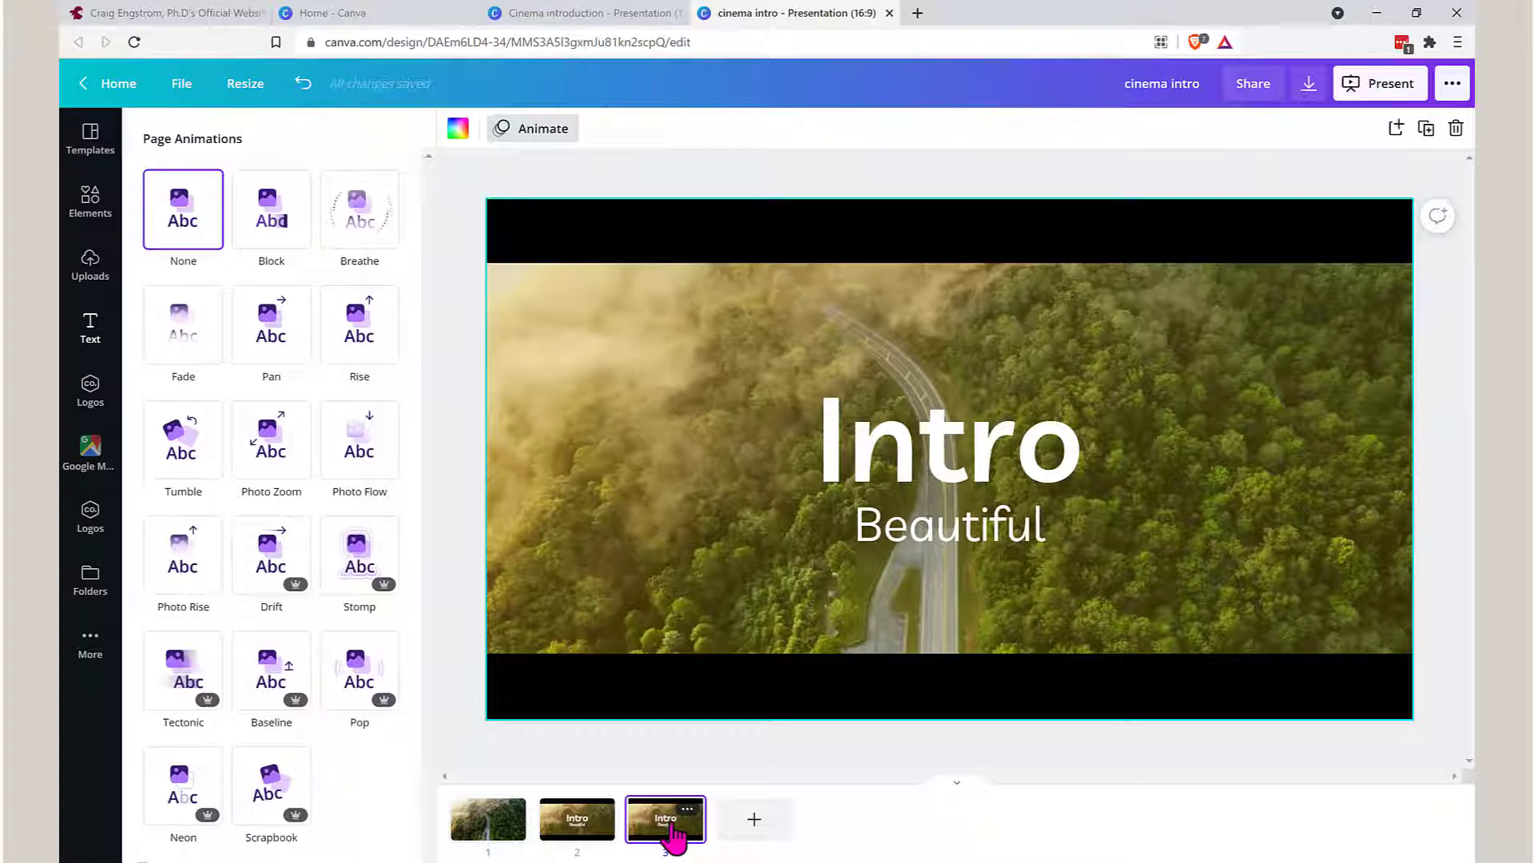
Step: Delete the Intro heading, Beautiful subheading and gold overlay from page 3, and undo the accidental deletion of the cinema bars
left_click(891, 483)
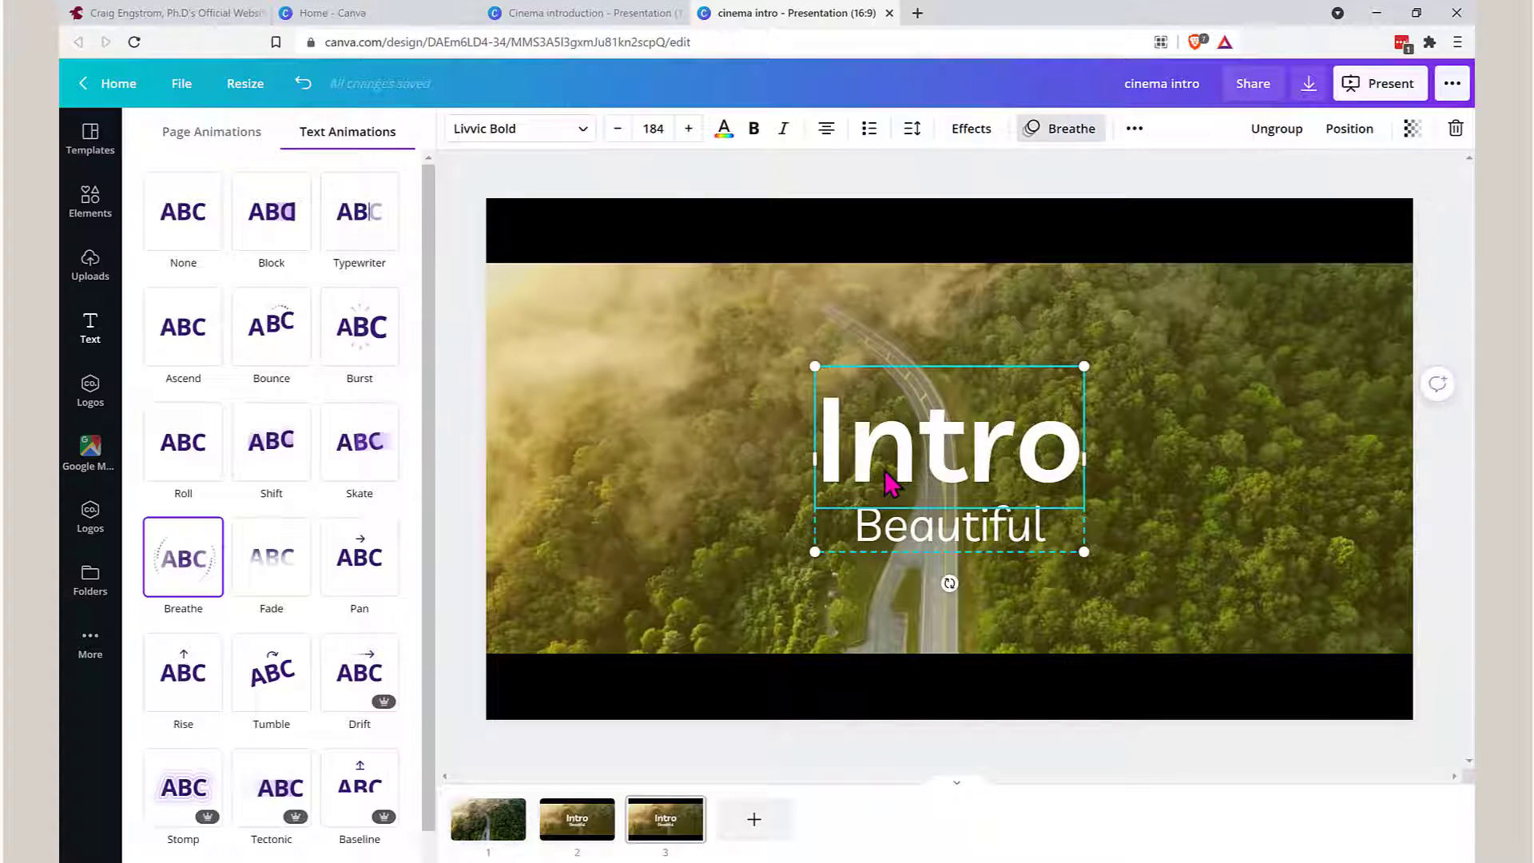
key("Delete")
left_click(910, 503)
key("Delete")
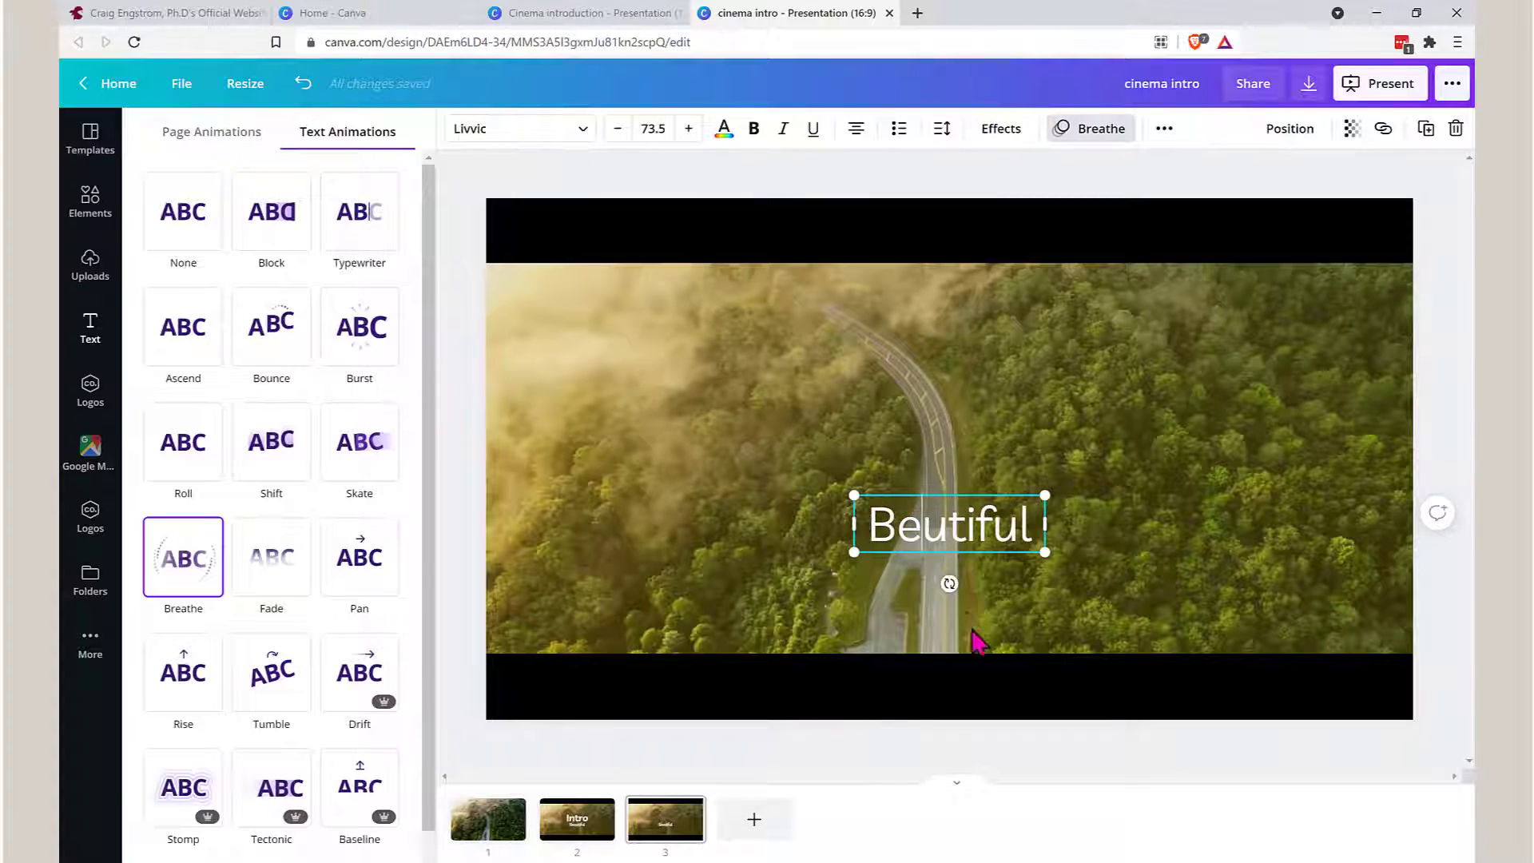
left_click(971, 587)
left_click(998, 550)
key("Delete")
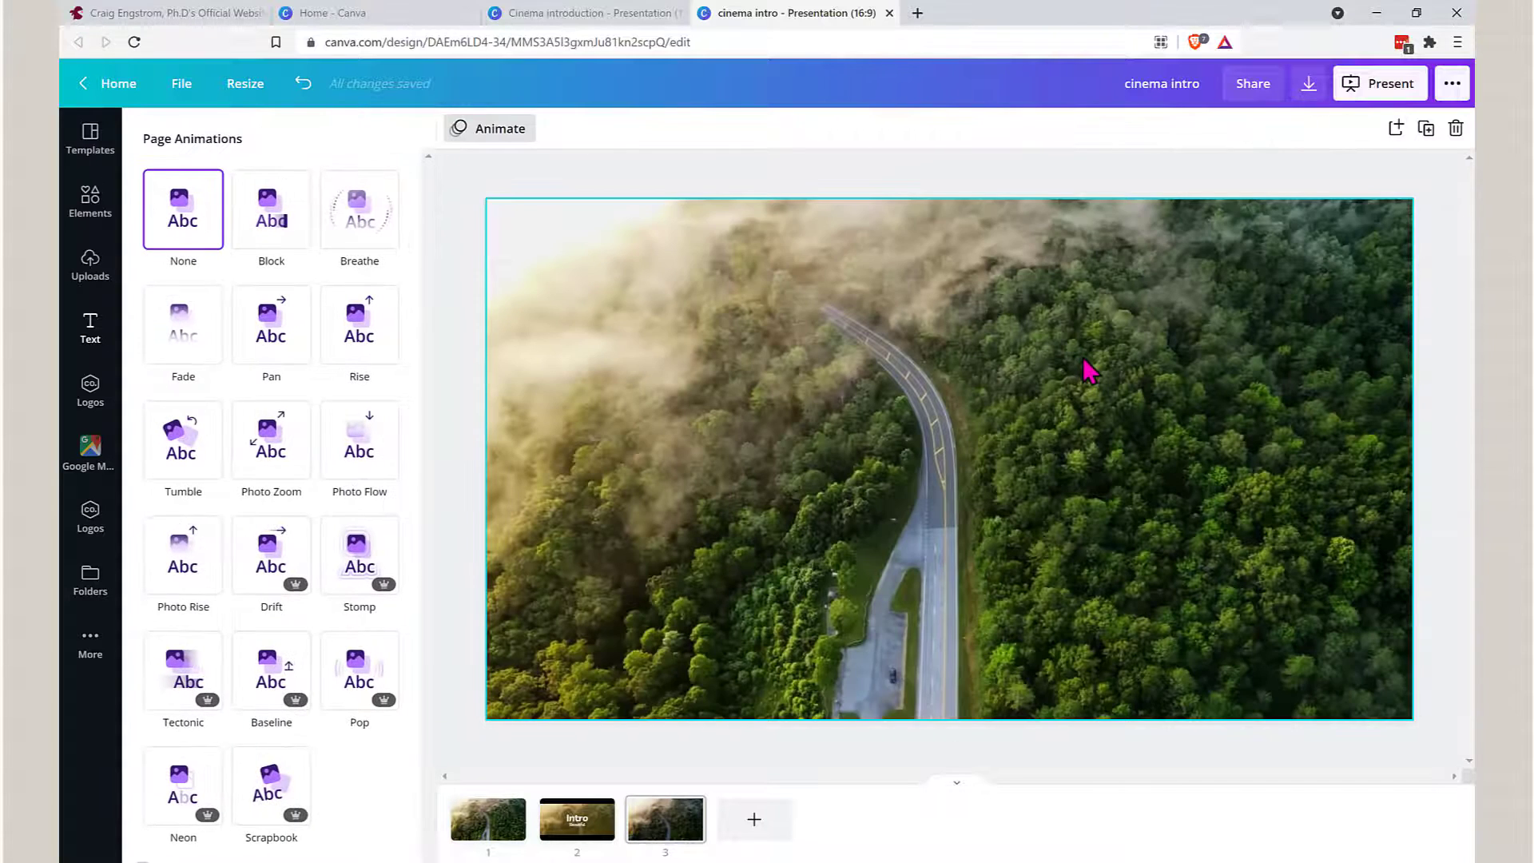
key("ctrl+z")
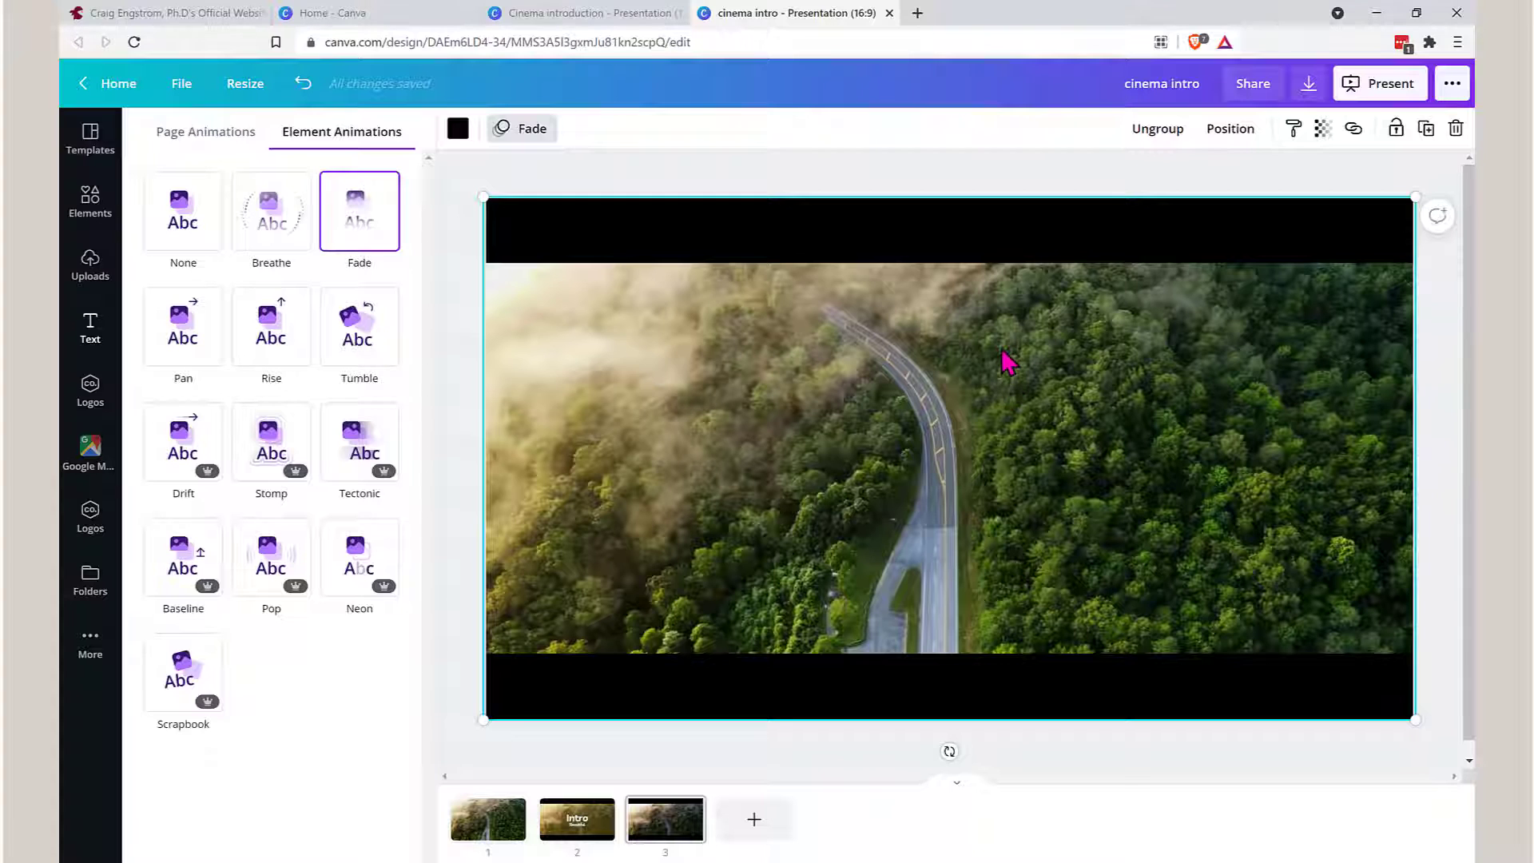
left_click(978, 238)
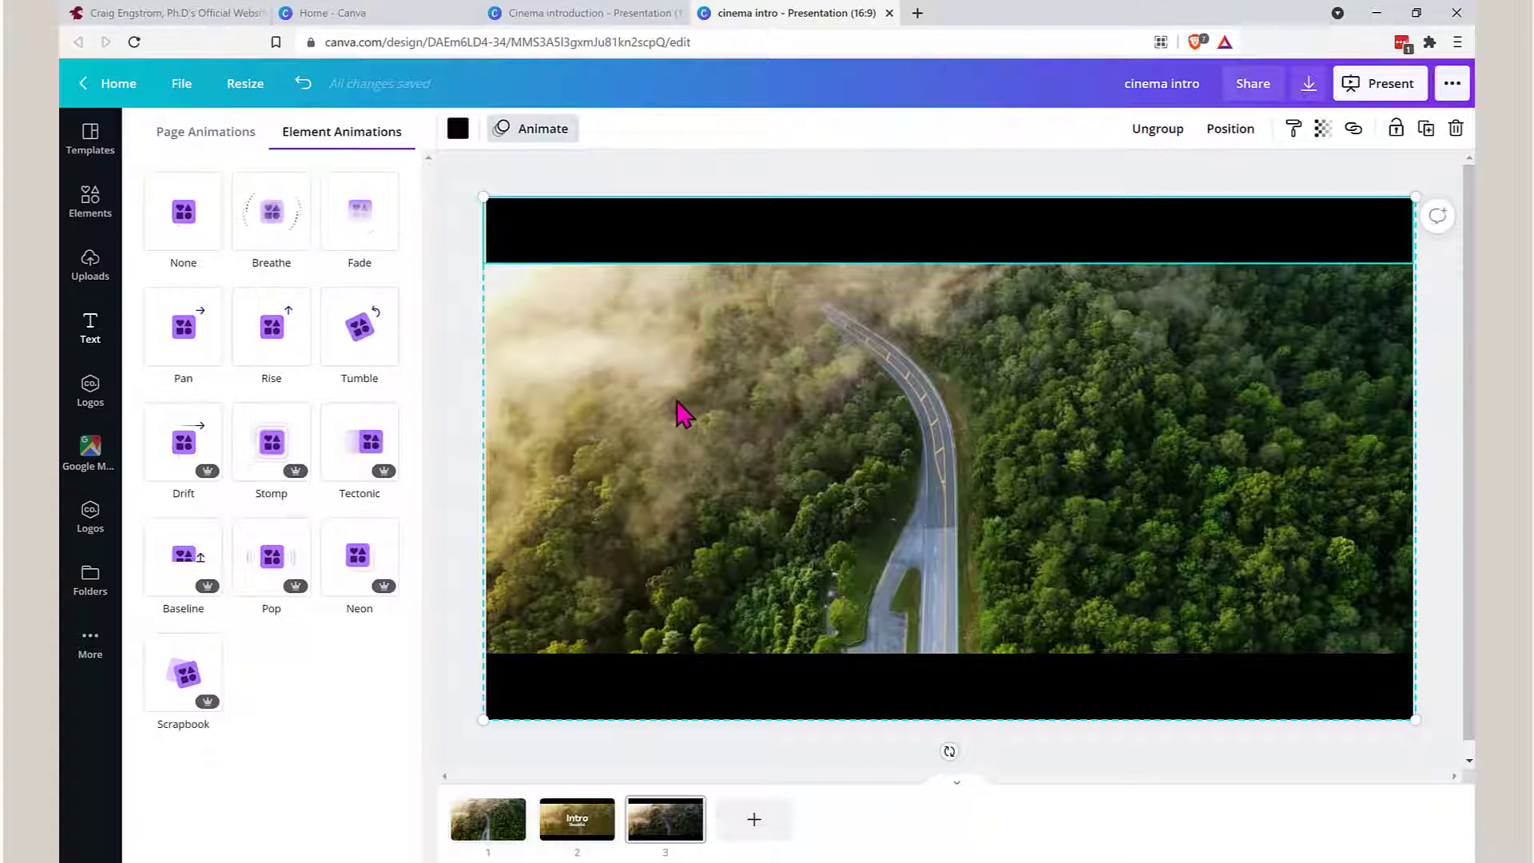
key("Delete")
key("ctrl+z")
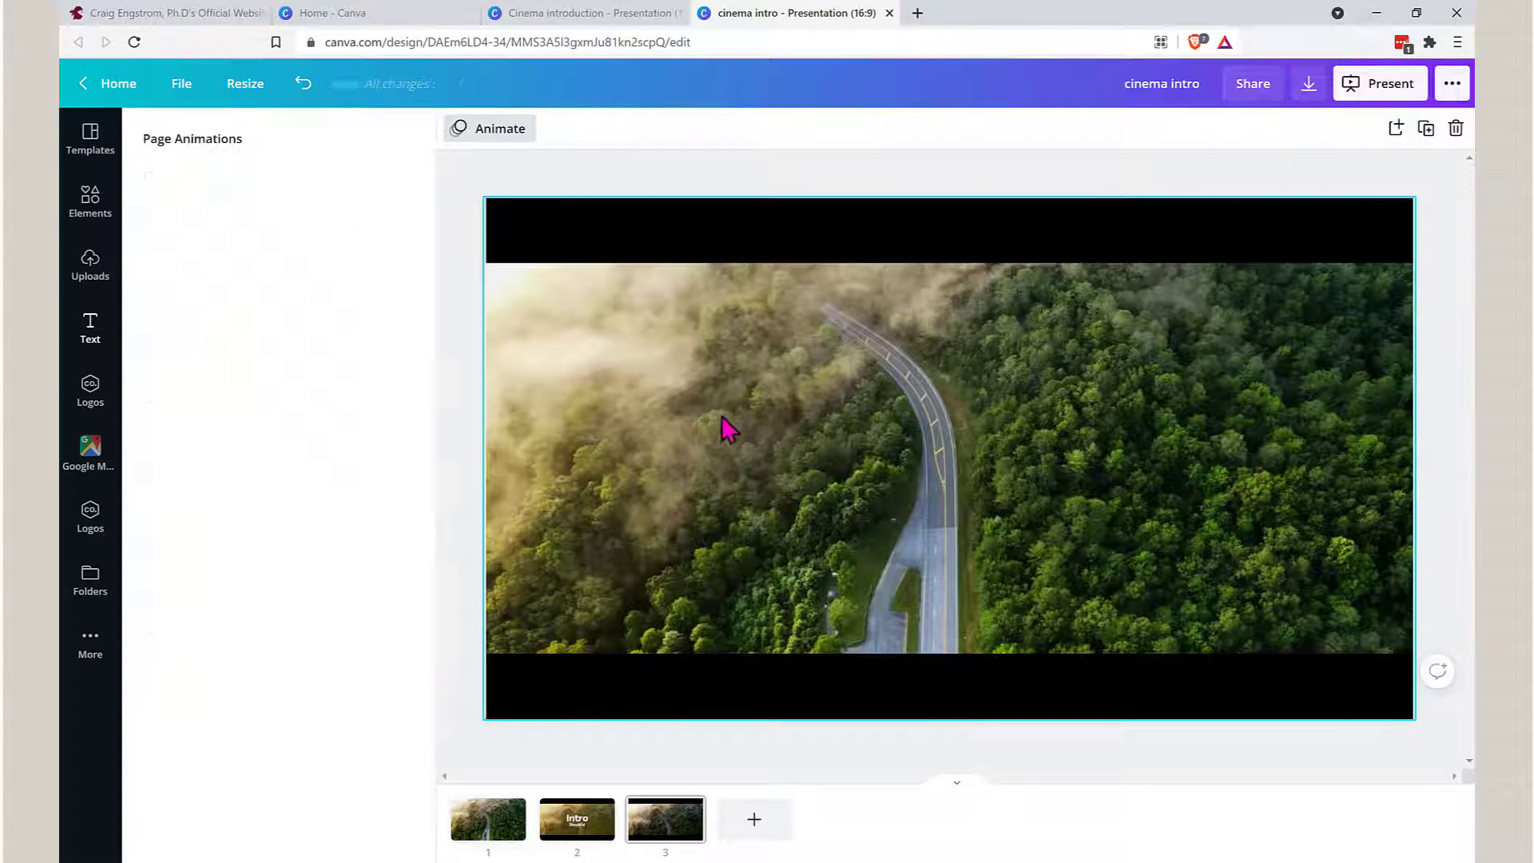
Step: Delete the forest road background video from page 3, keeping the black cinema bars
left_click(766, 441)
left_click(766, 441)
left_click(766, 442)
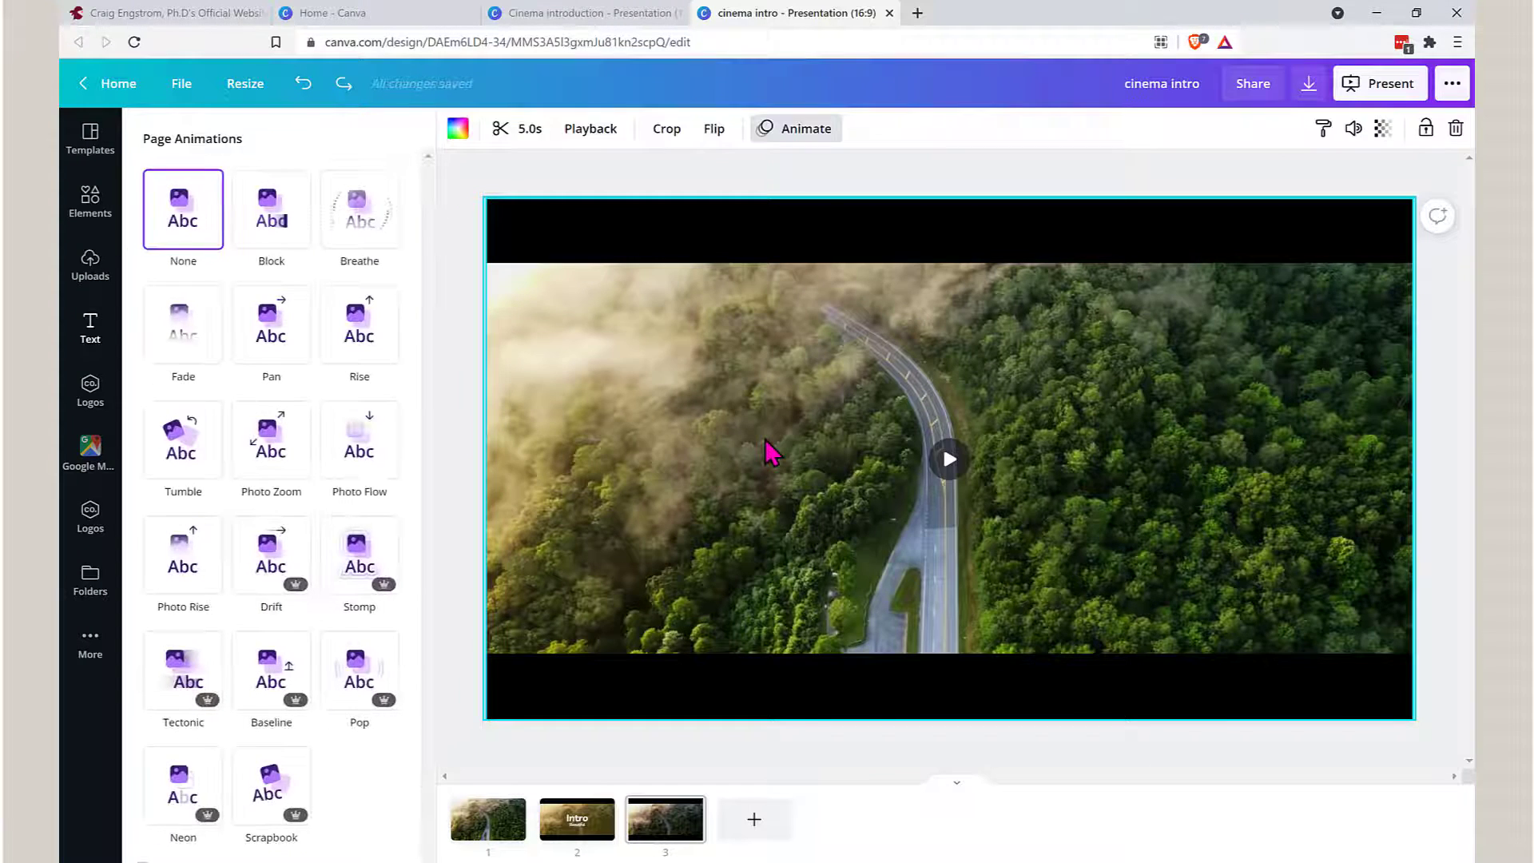
key("Delete")
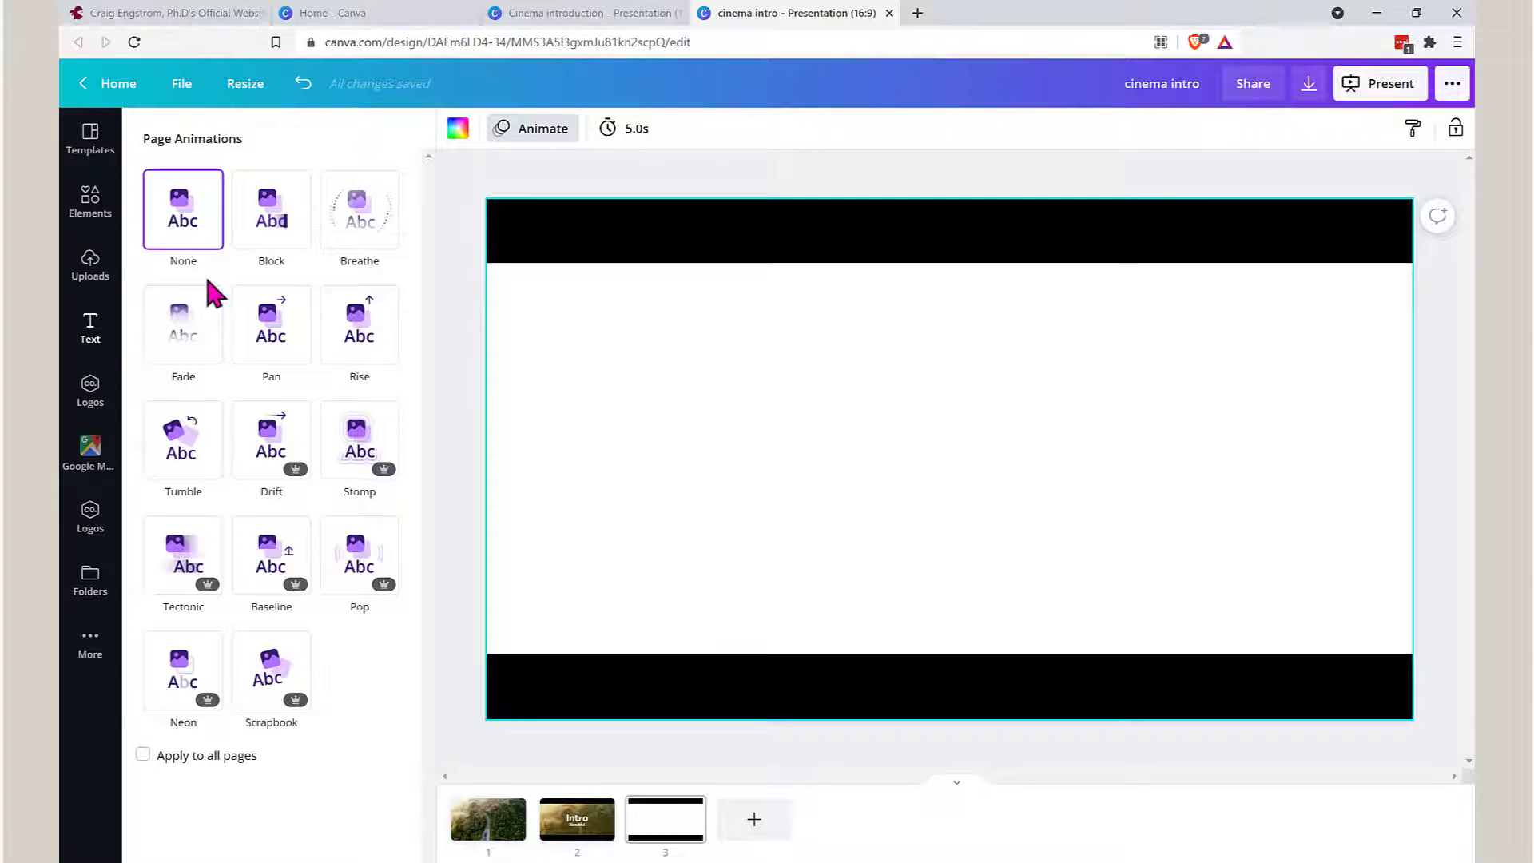
left_click(221, 302)
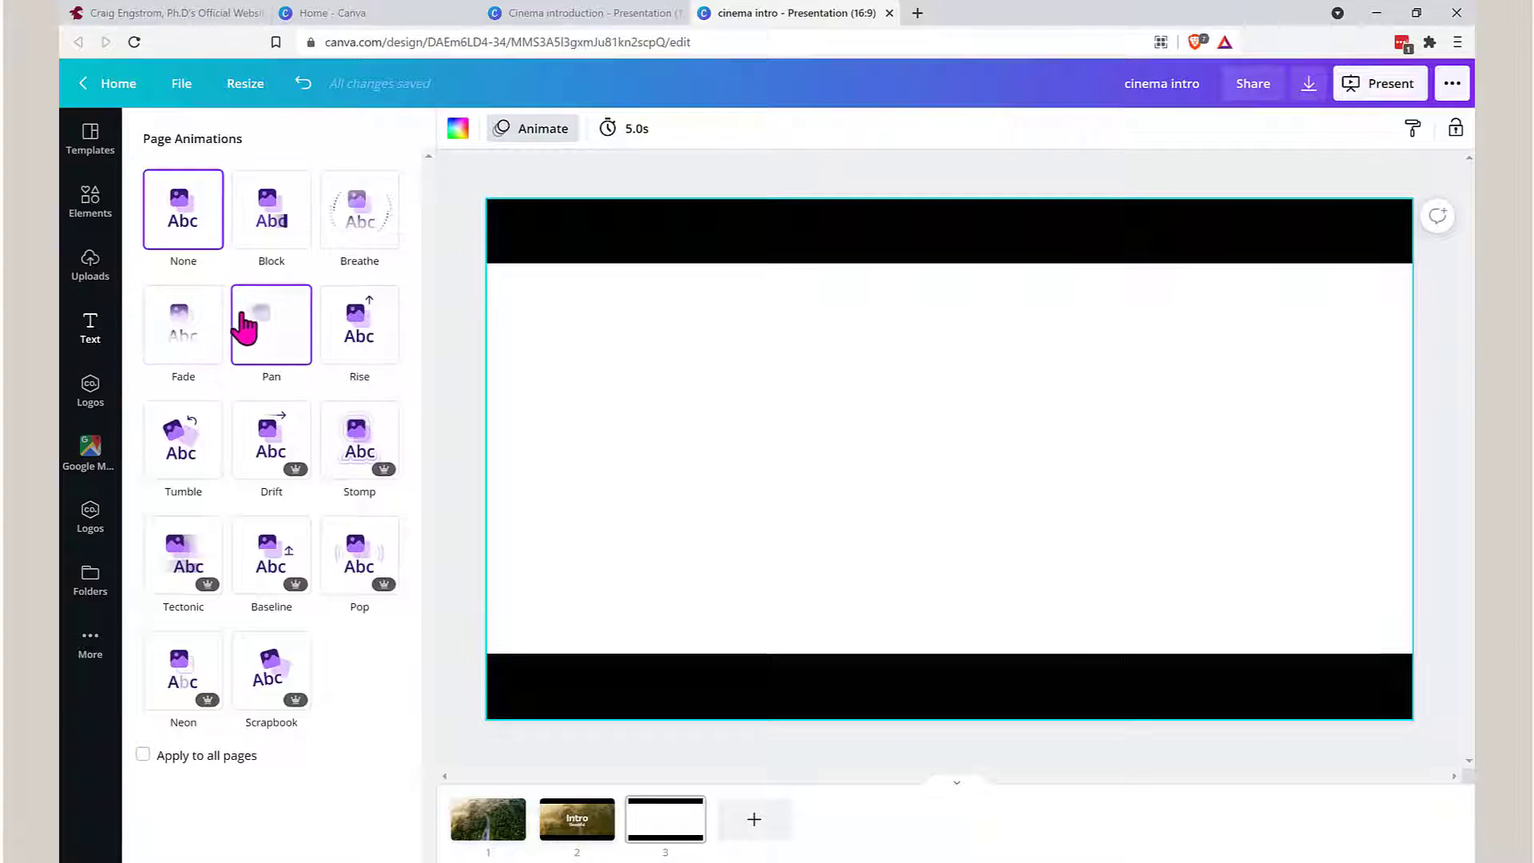
Step: Add the recently used 22-second video of a hand on a computer mouse and make it page 3's background
left_click(90, 209)
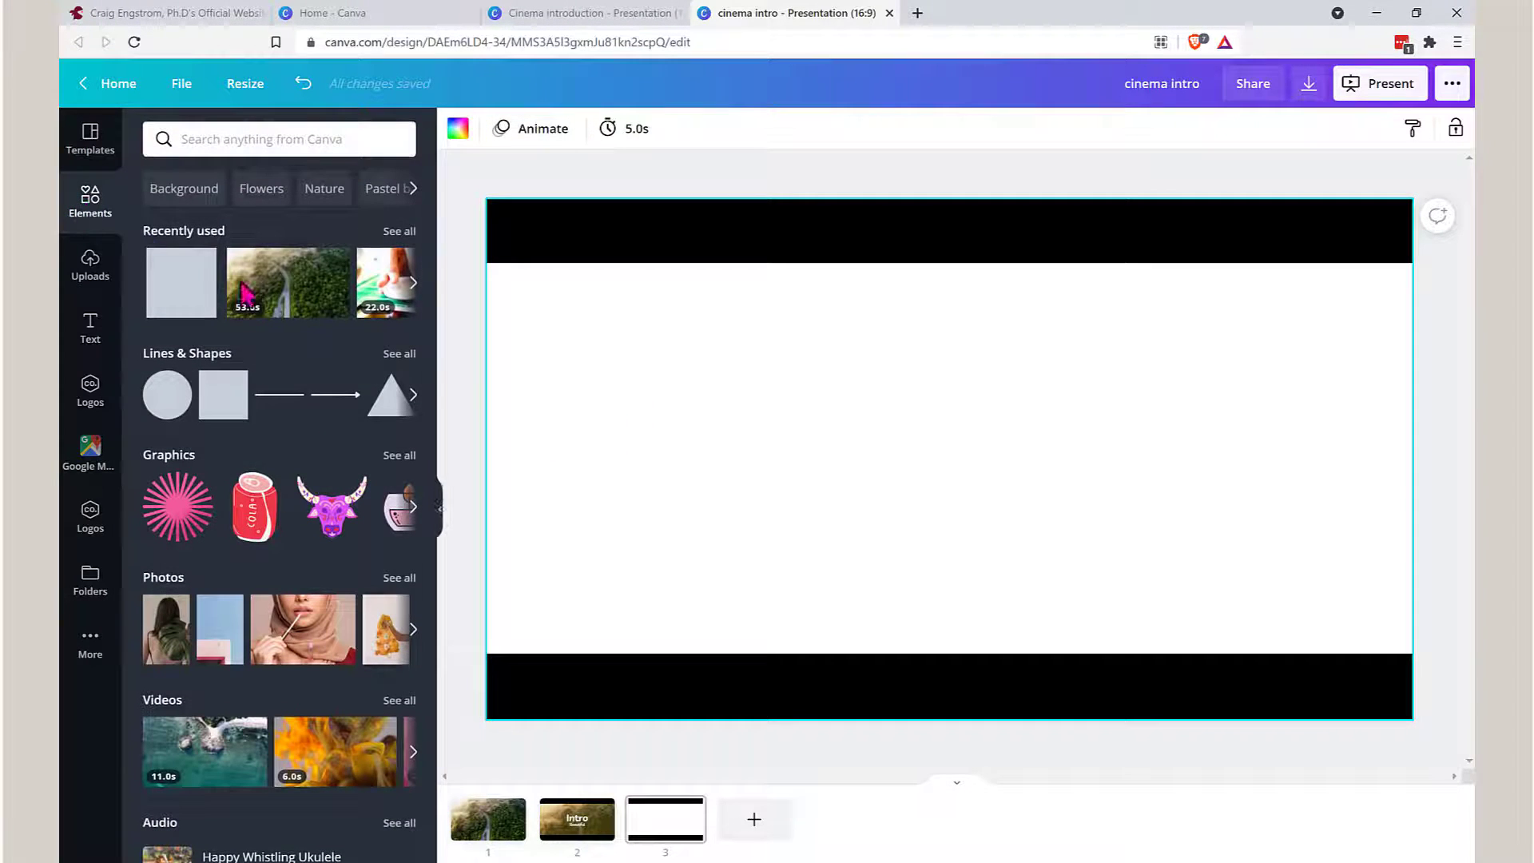
left_click(372, 302)
left_click_drag(610, 376, 581, 360)
left_click_drag(1290, 653, 1407, 722)
right_click(1169, 542)
left_click(1383, 477)
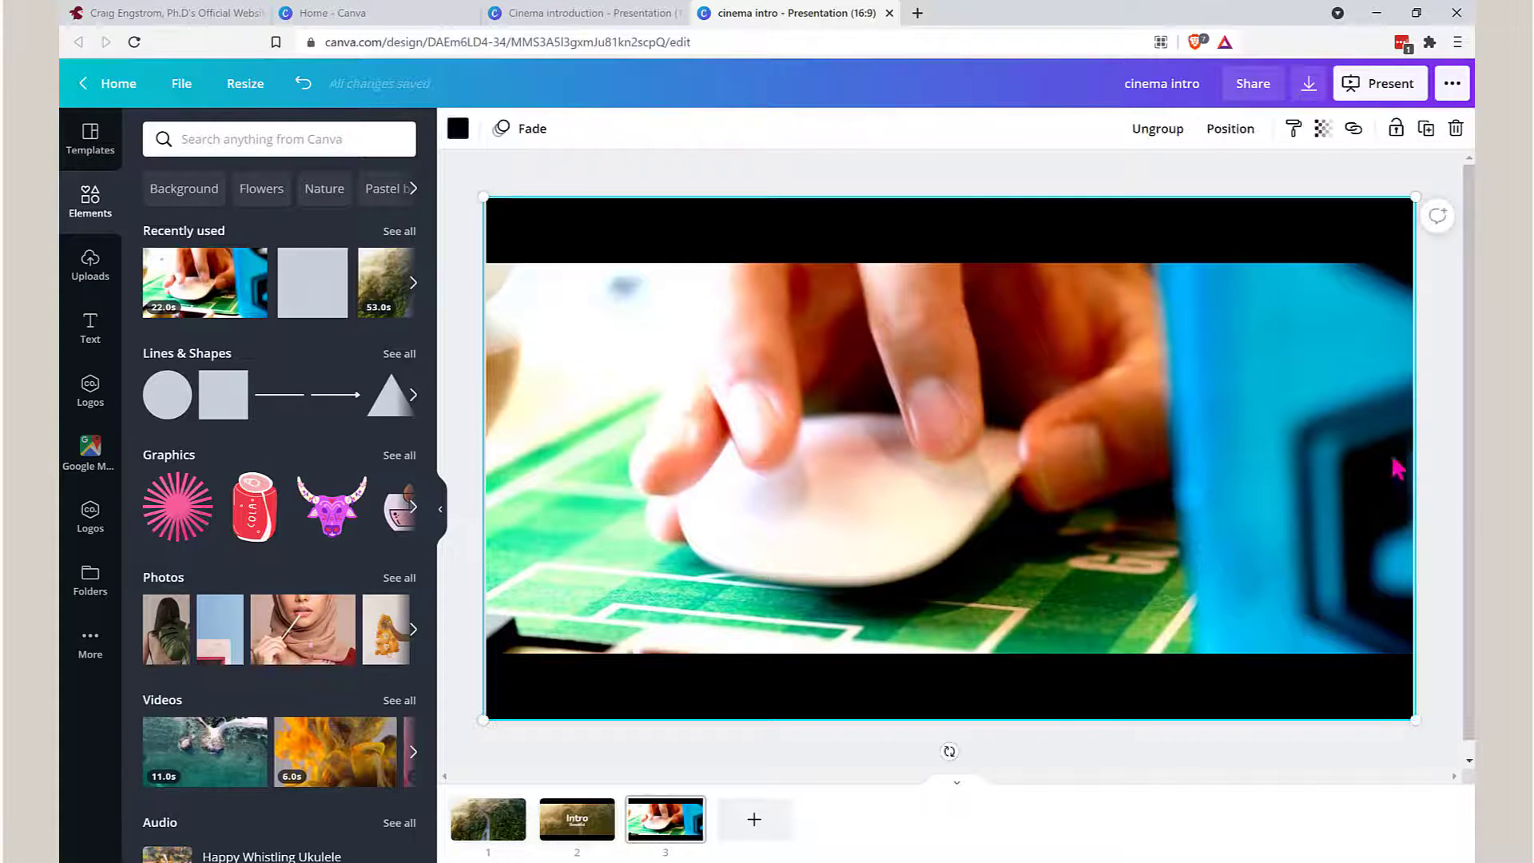
left_click(1429, 438)
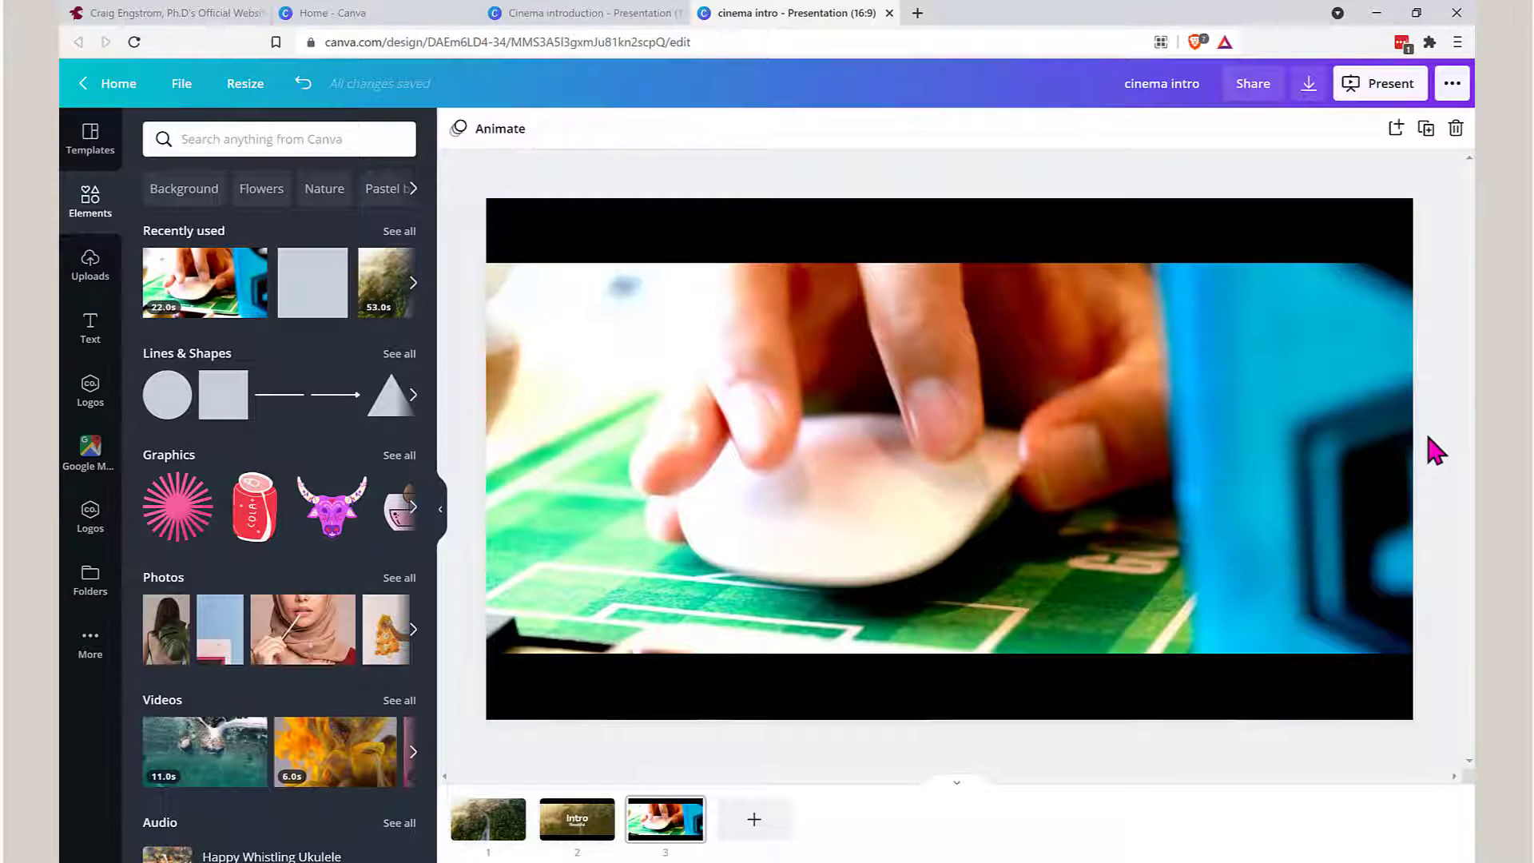
left_click(1207, 449)
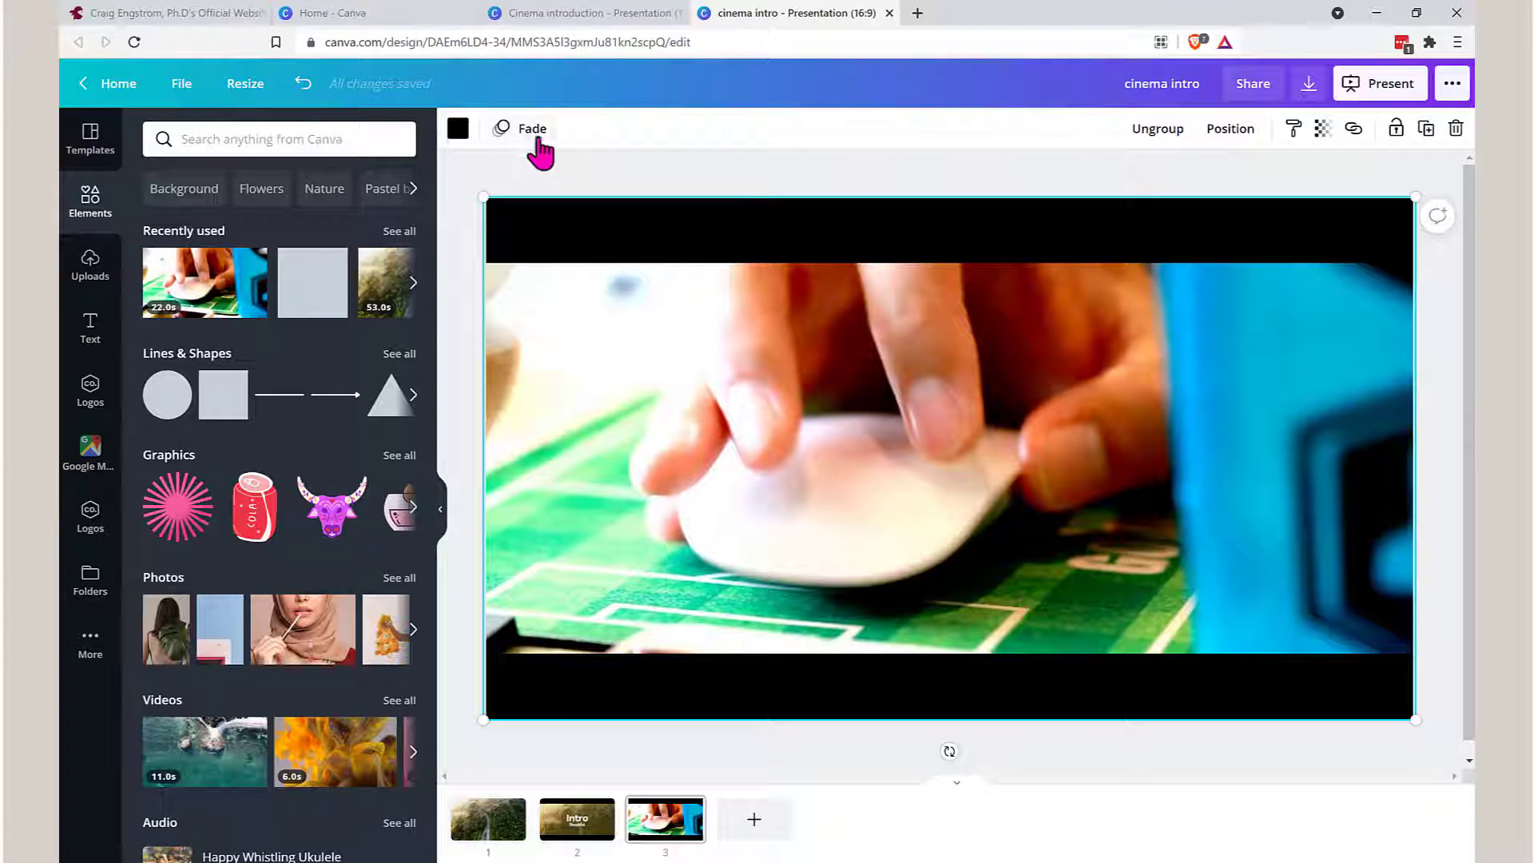
Step: Review the download settings with MP4 Video as the file type and all 3 pages selected, and close them without downloading
left_click(1309, 84)
left_click(1315, 206)
left_click(1284, 360)
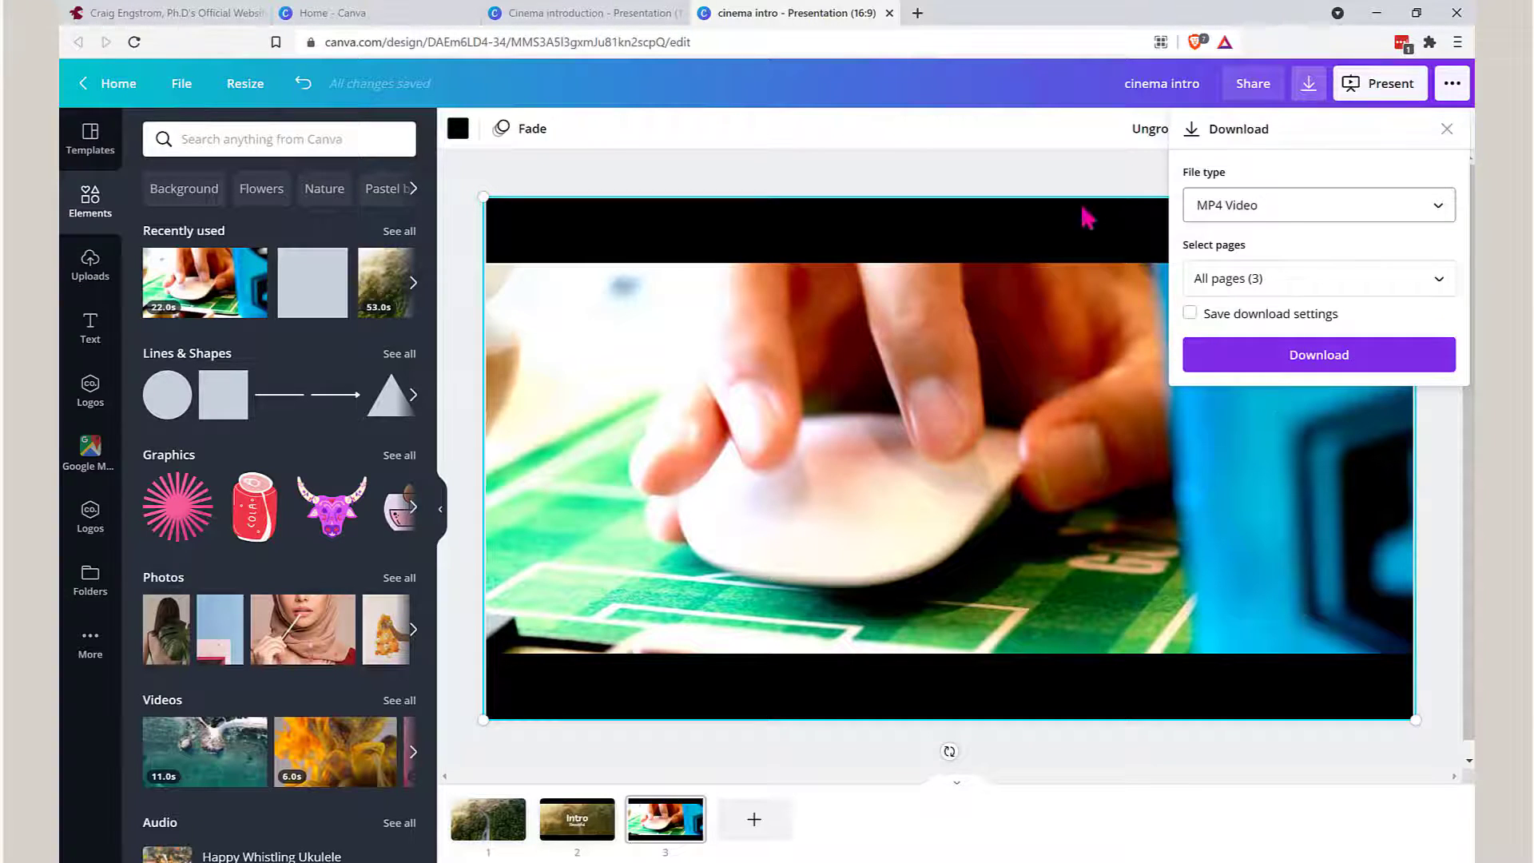
left_click(1277, 234)
left_click(994, 189)
left_click(1136, 165)
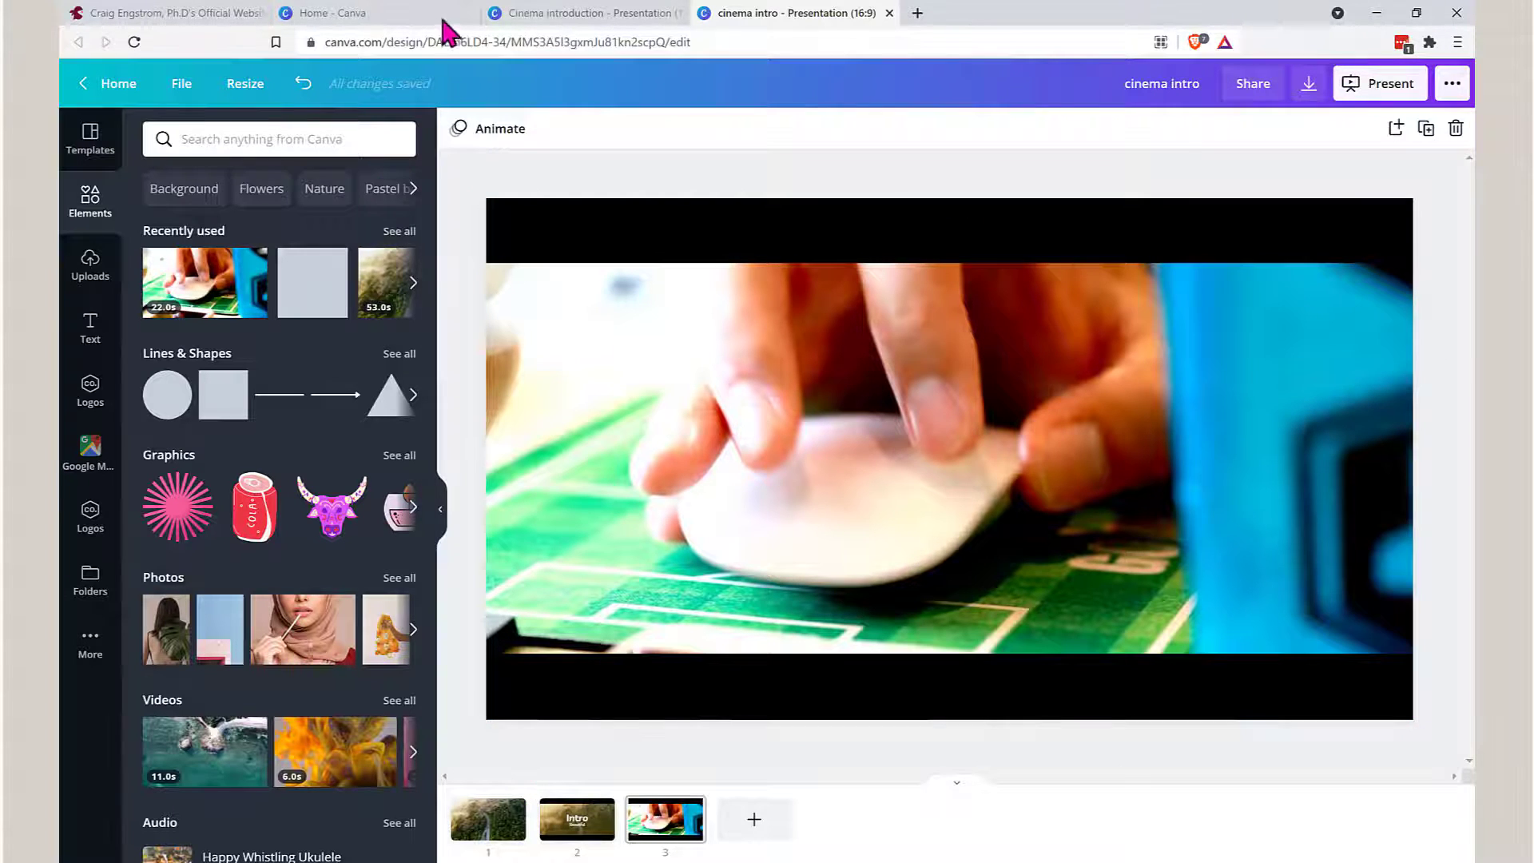
Step: Review the Steps list on page 1 of the Cinema introduction presentation and return to the cinema intro design
left_click(531, 14)
left_click(414, 14)
left_click(496, 14)
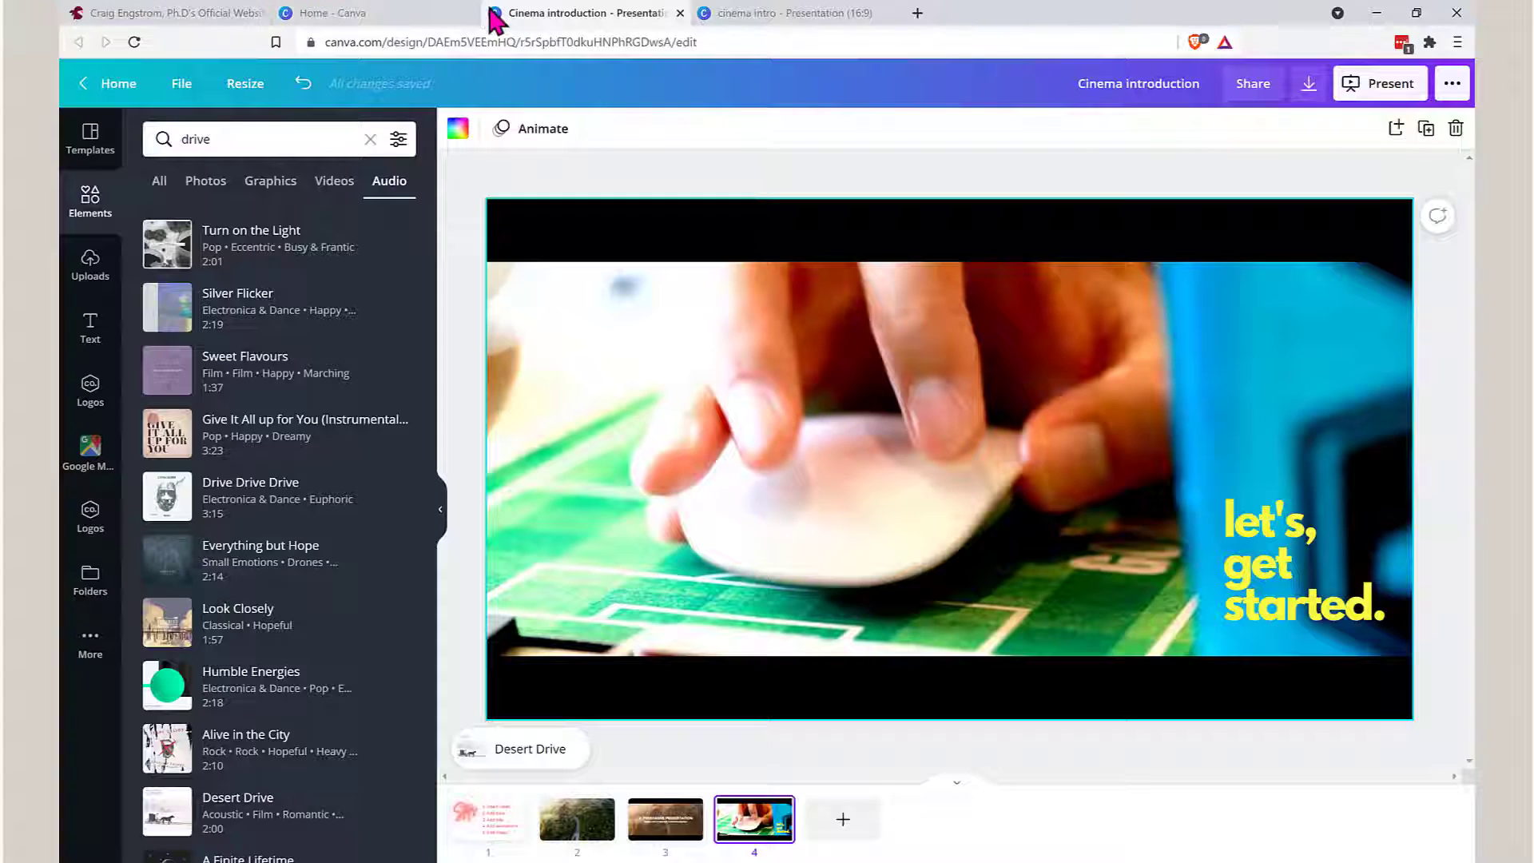
left_click(514, 836)
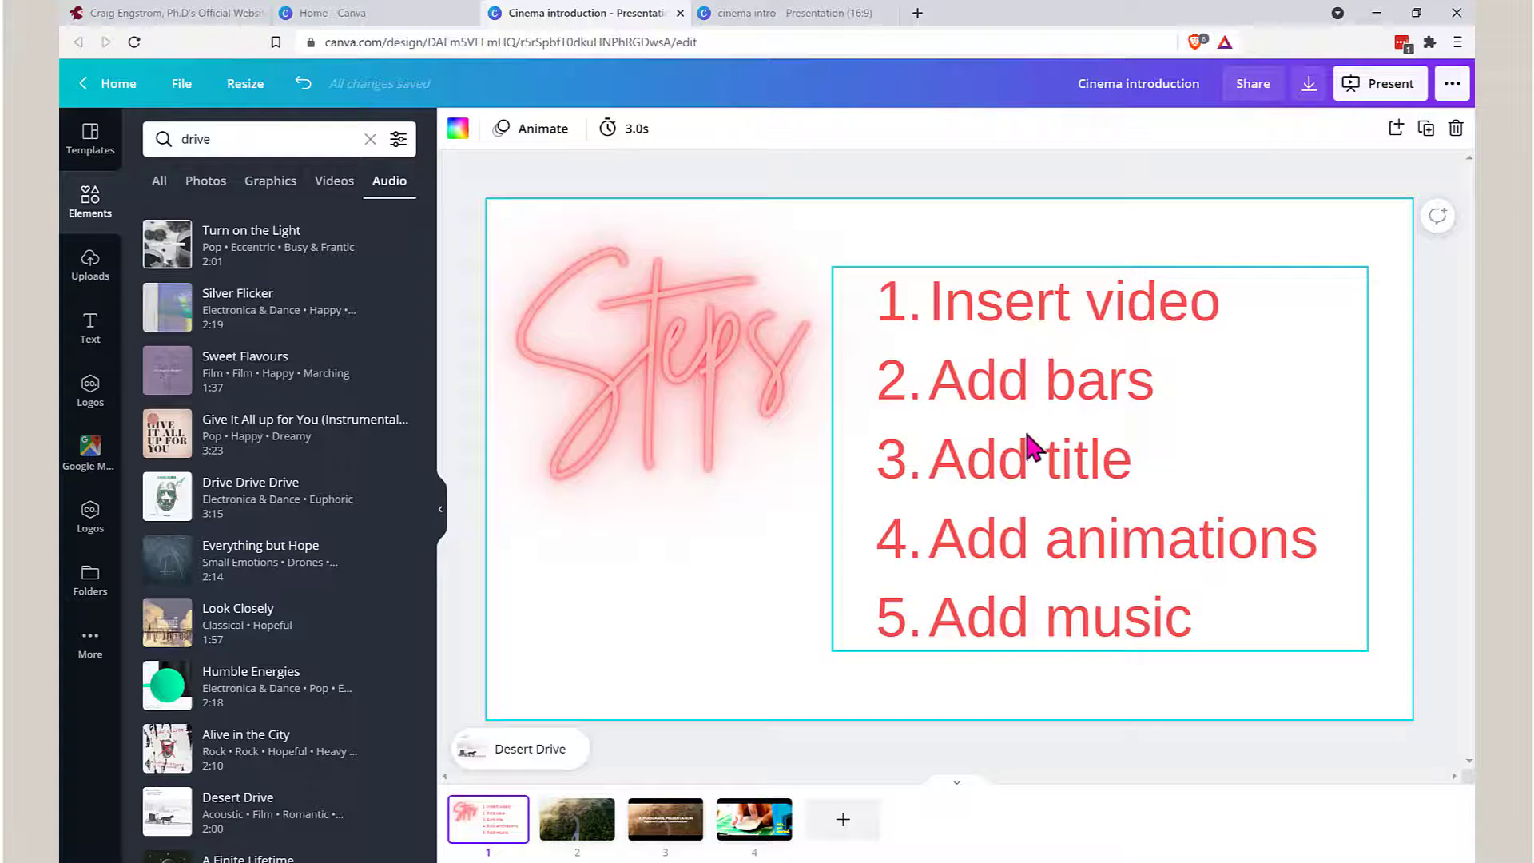
left_click(1001, 619)
left_click(842, 15)
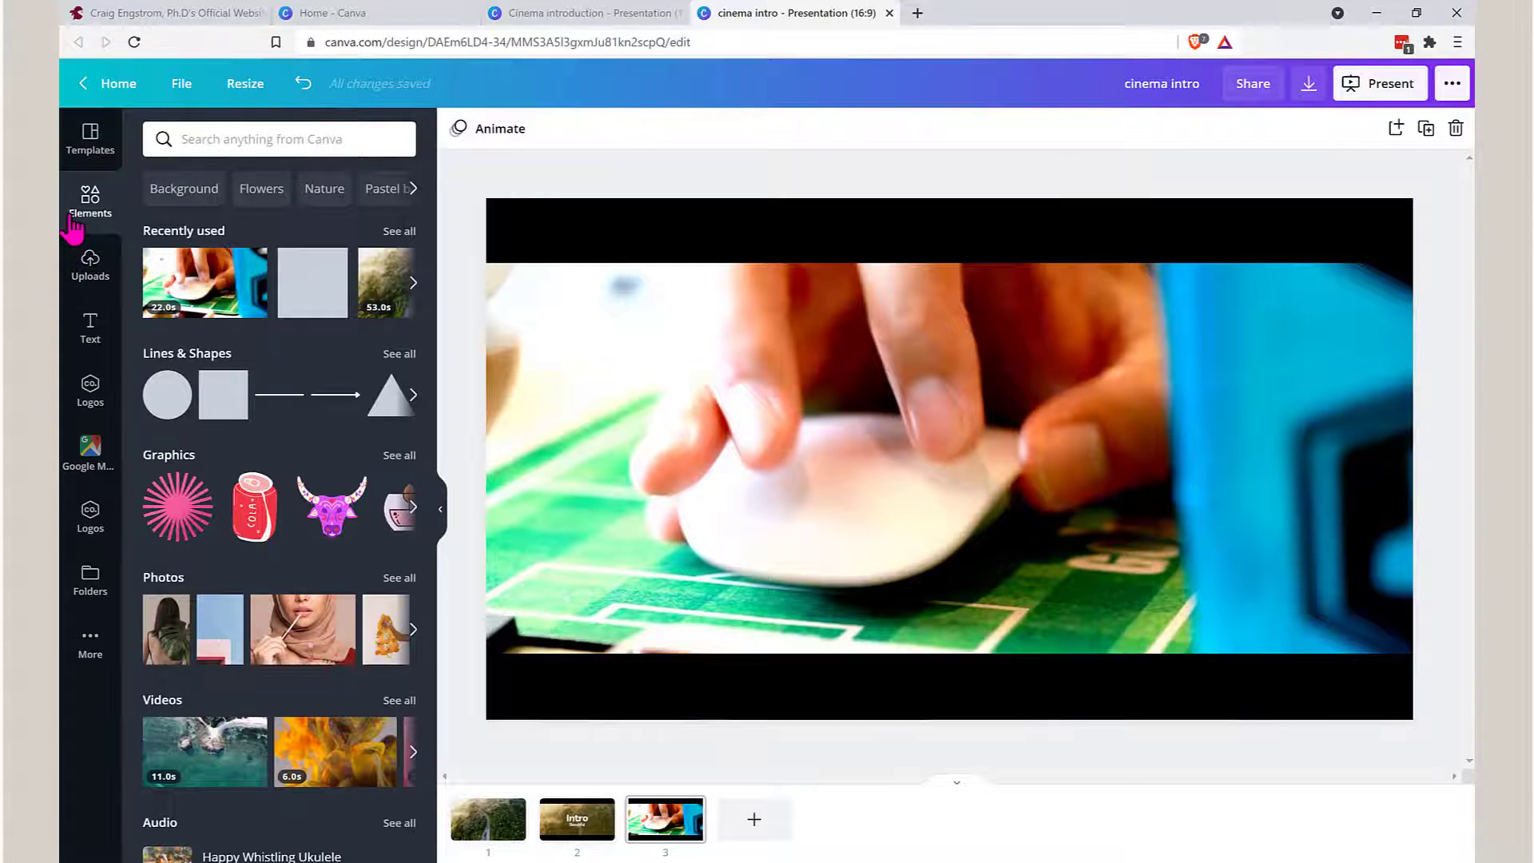
Step: Browse the audio library's recently used, Happy, Pop and Epic tracks for background music, rechecking the Cinema introduction presentation for reference
left_click(307, 152)
scroll(272, 759, "down", 3)
scroll(274, 768, "down", 3)
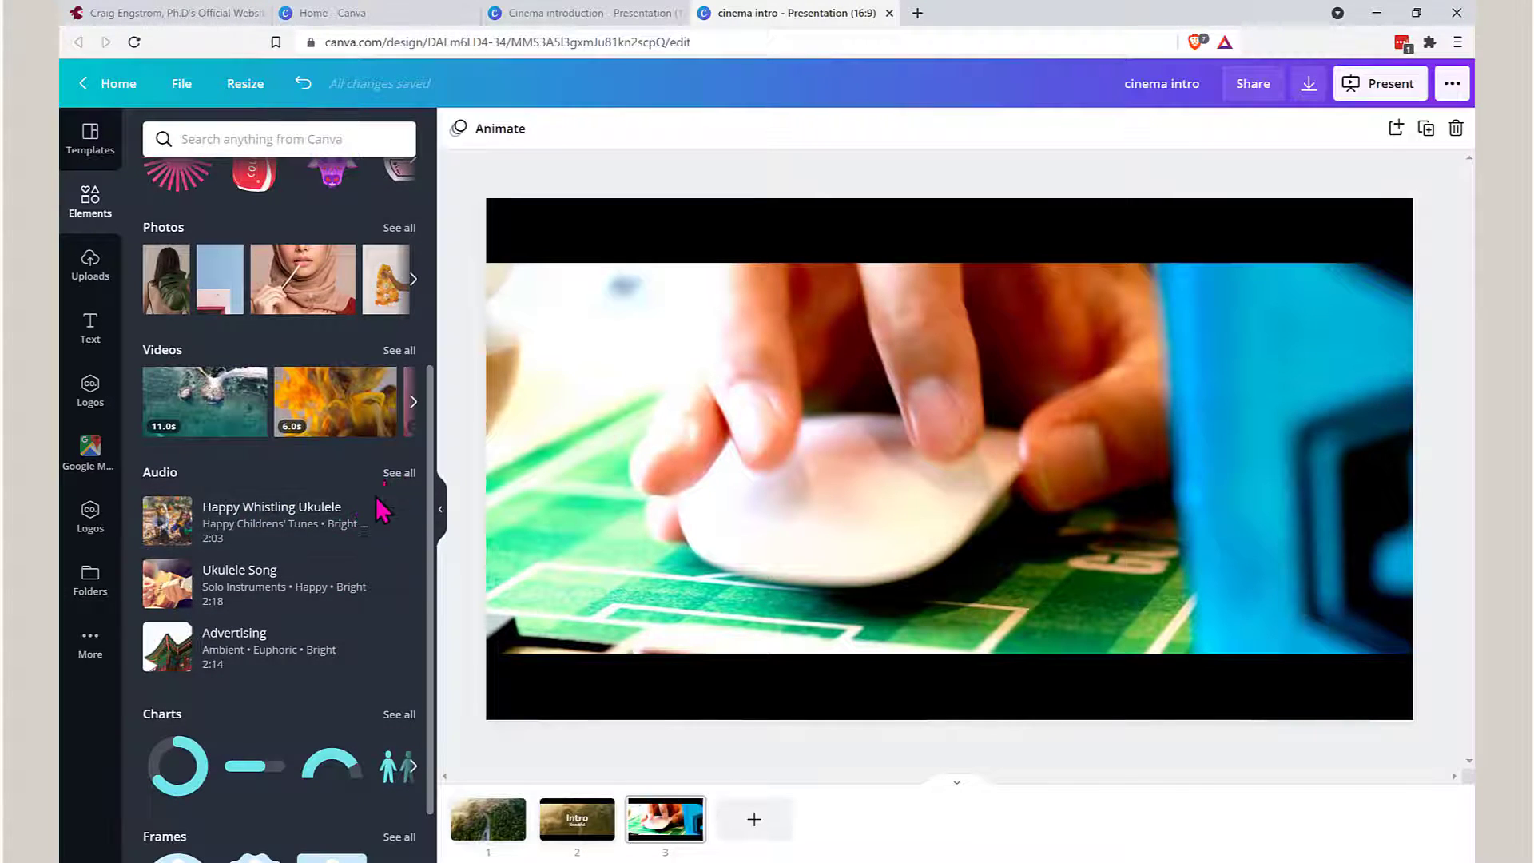
left_click(387, 478)
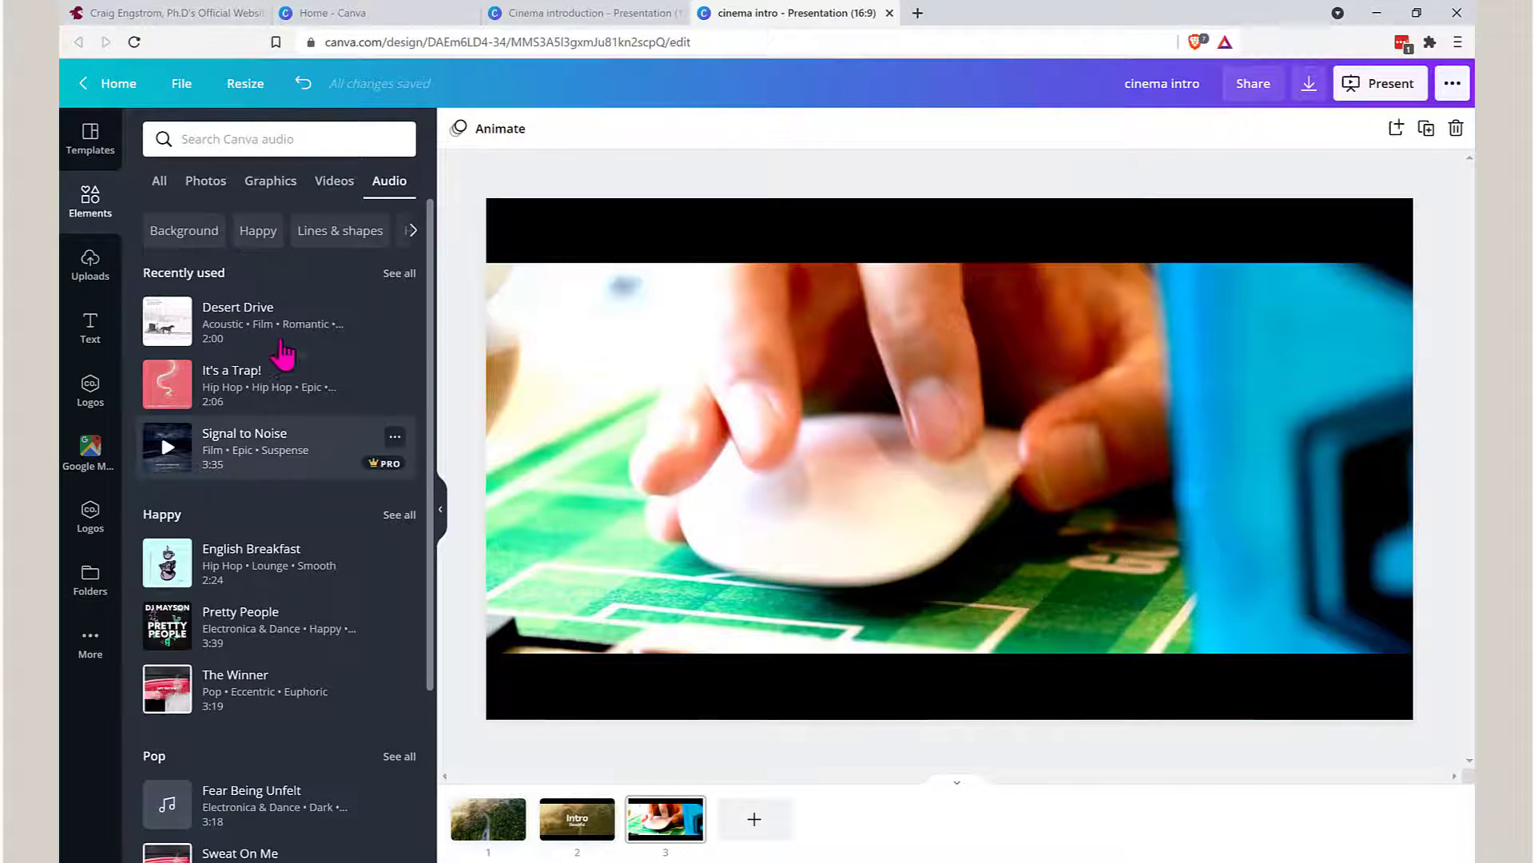
left_click(216, 136)
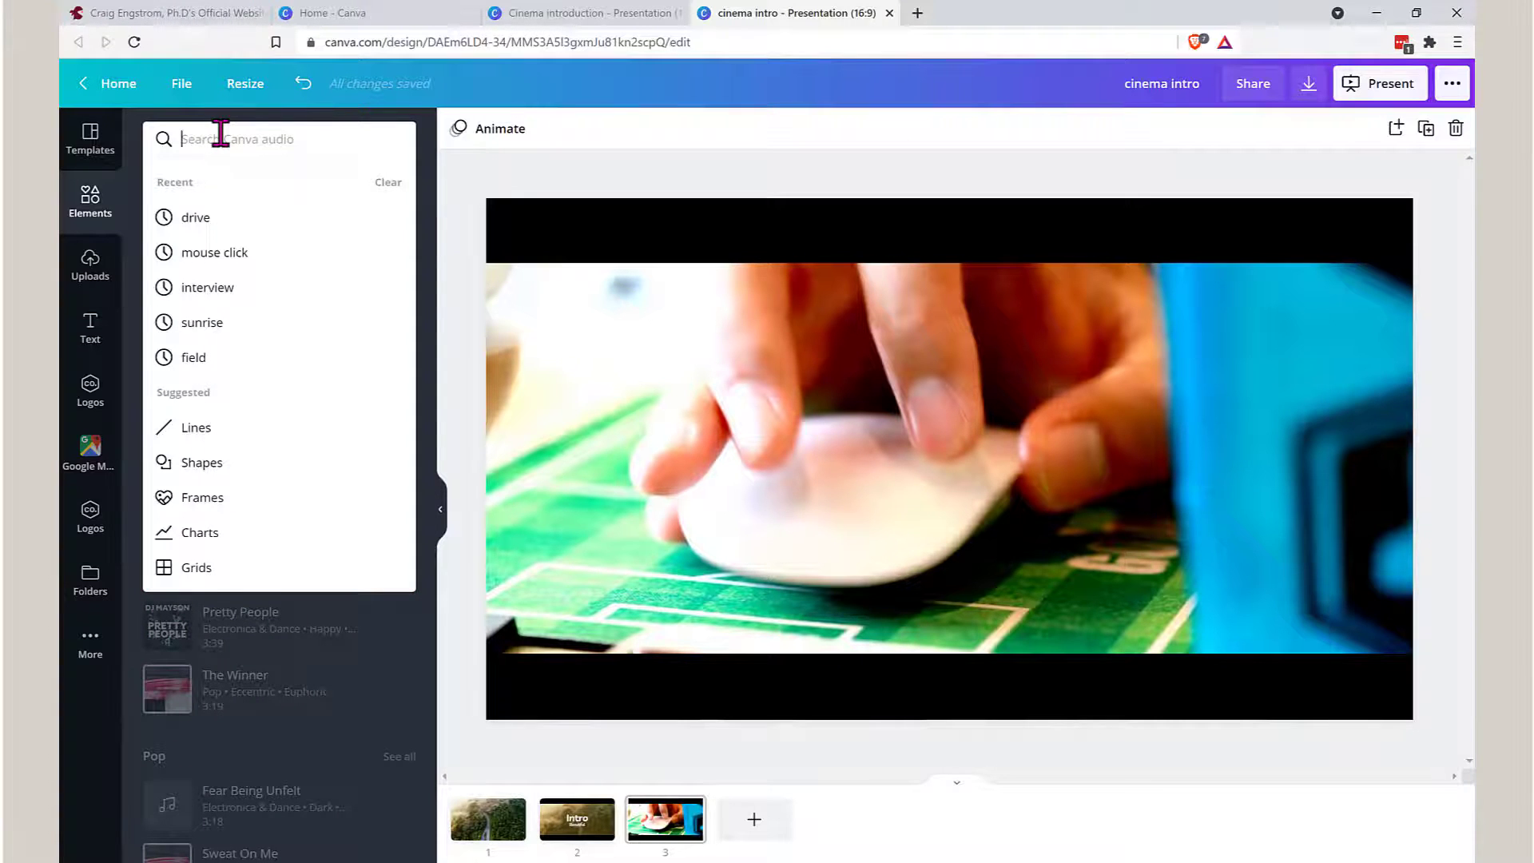
left_click(477, 645)
scroll(214, 358, "down", 3)
scroll(207, 360, "down", 1)
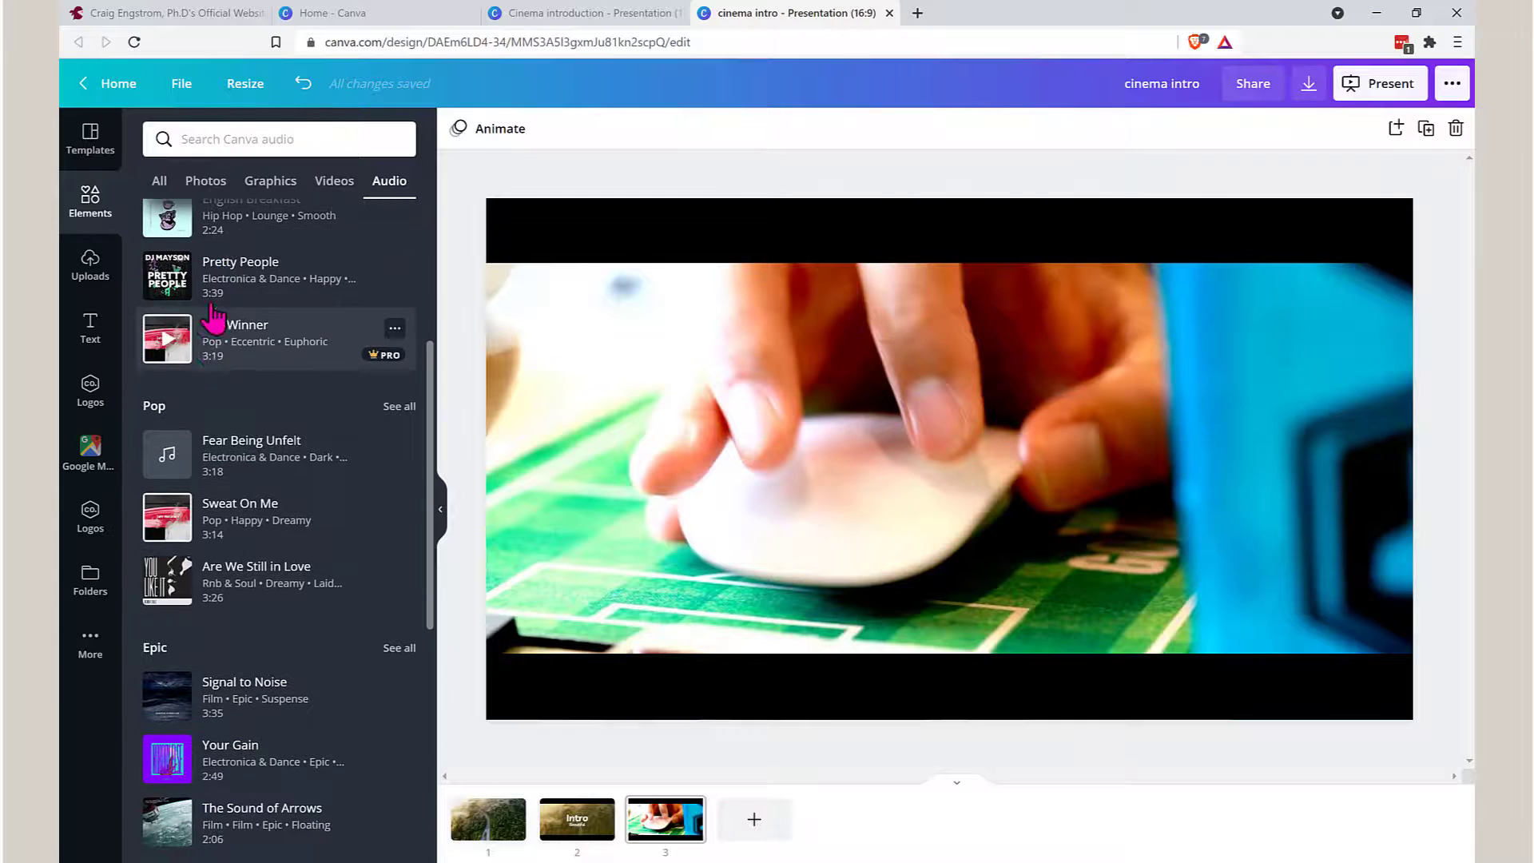
left_click(577, 16)
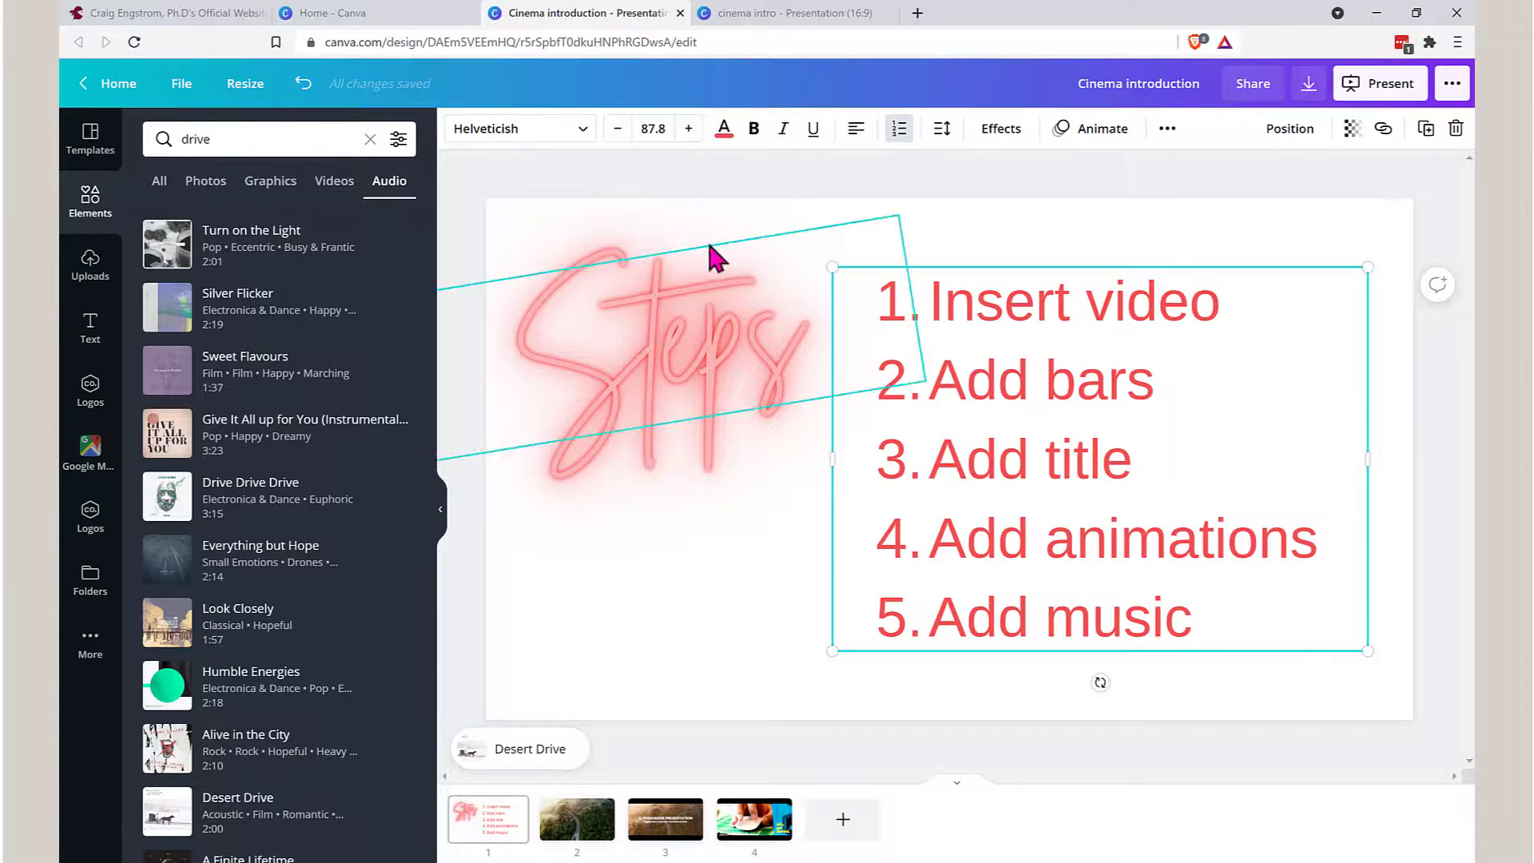
left_click(771, 14)
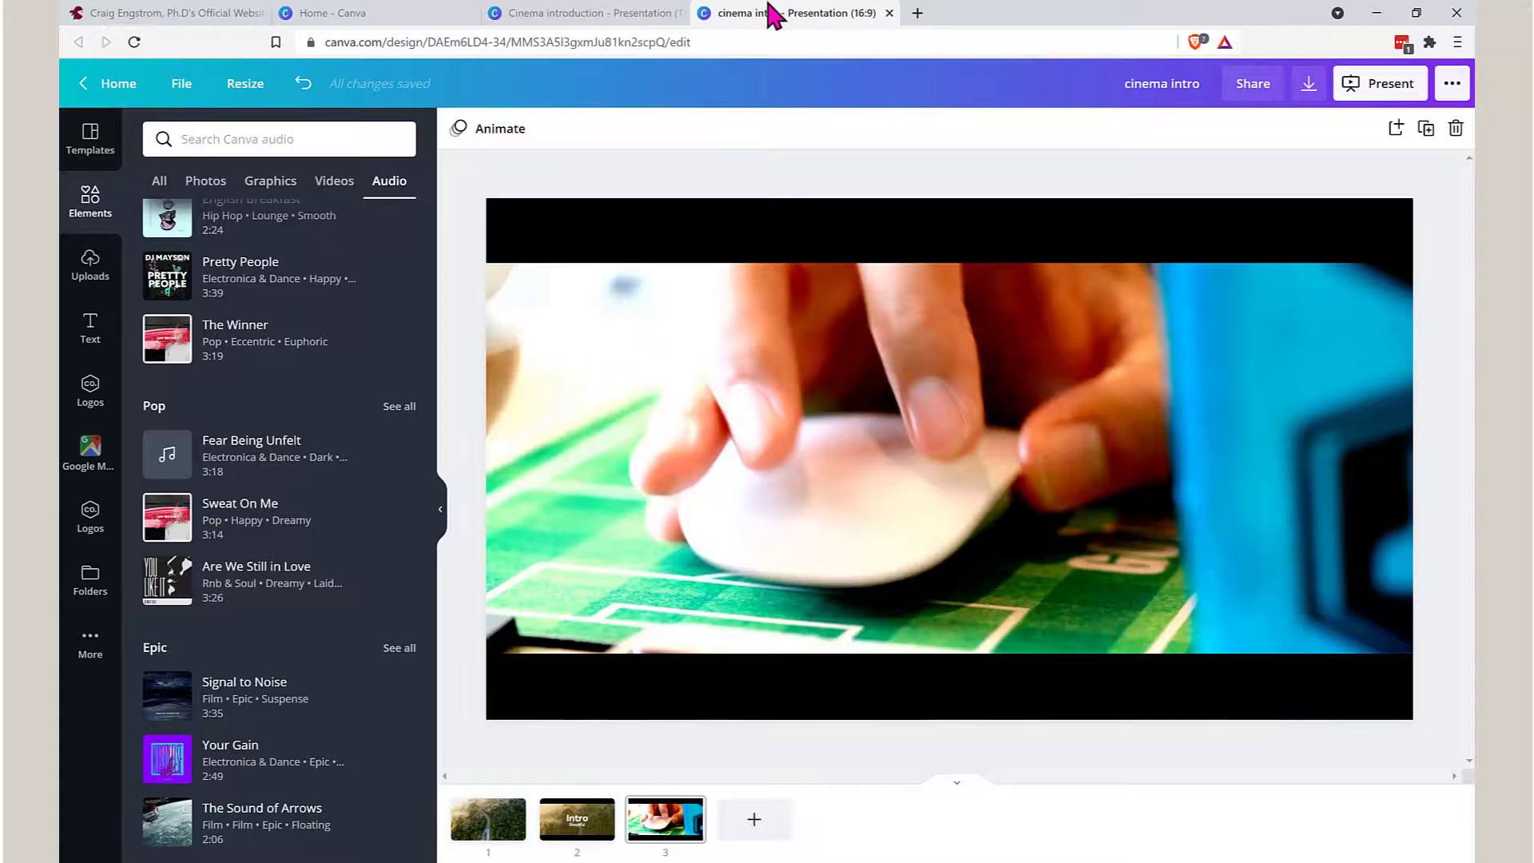